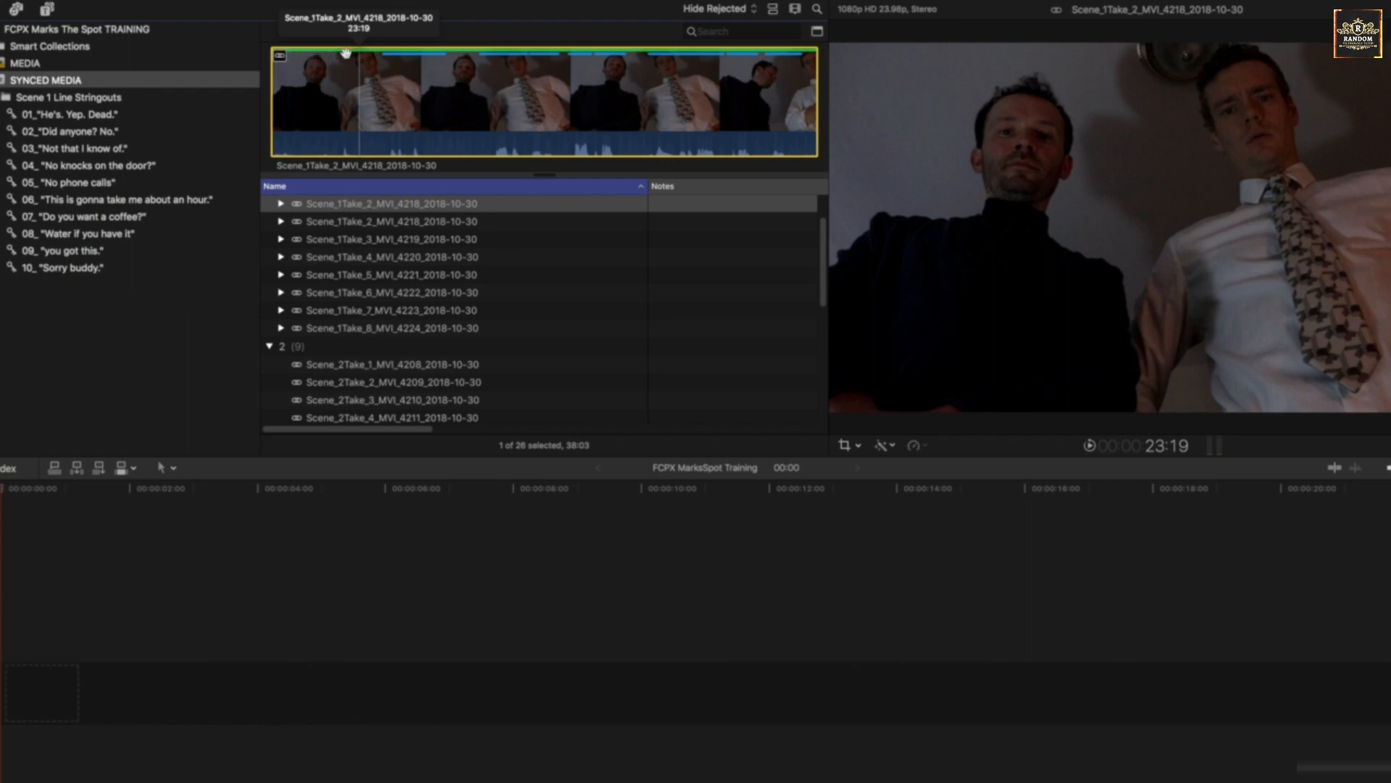
Expand the Scene_1Take_2_MVI_4218 clip and inspect its keyword ranges from 01 "He's. Yep. Dead." through 08 "Water if you have it".
left_click(280, 204)
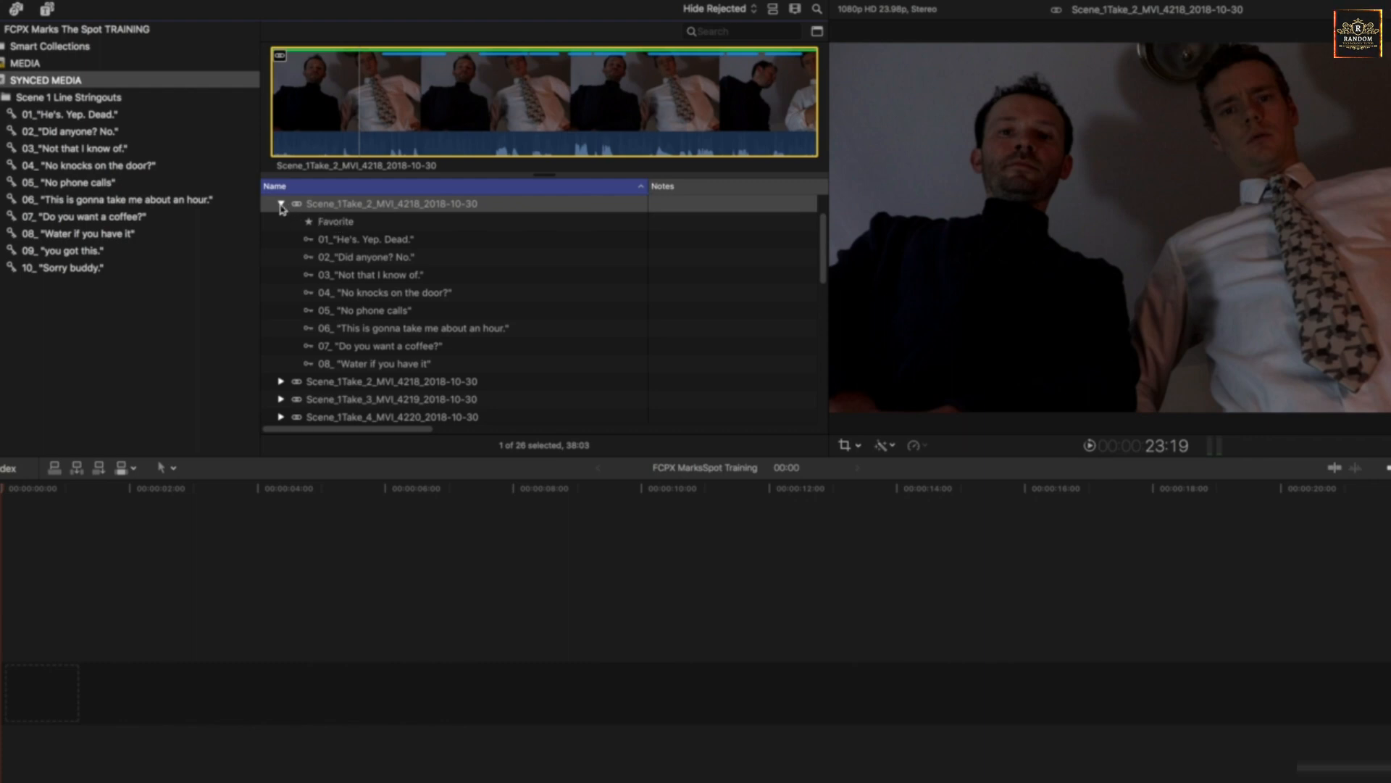
left_click(355, 243)
left_click(352, 259)
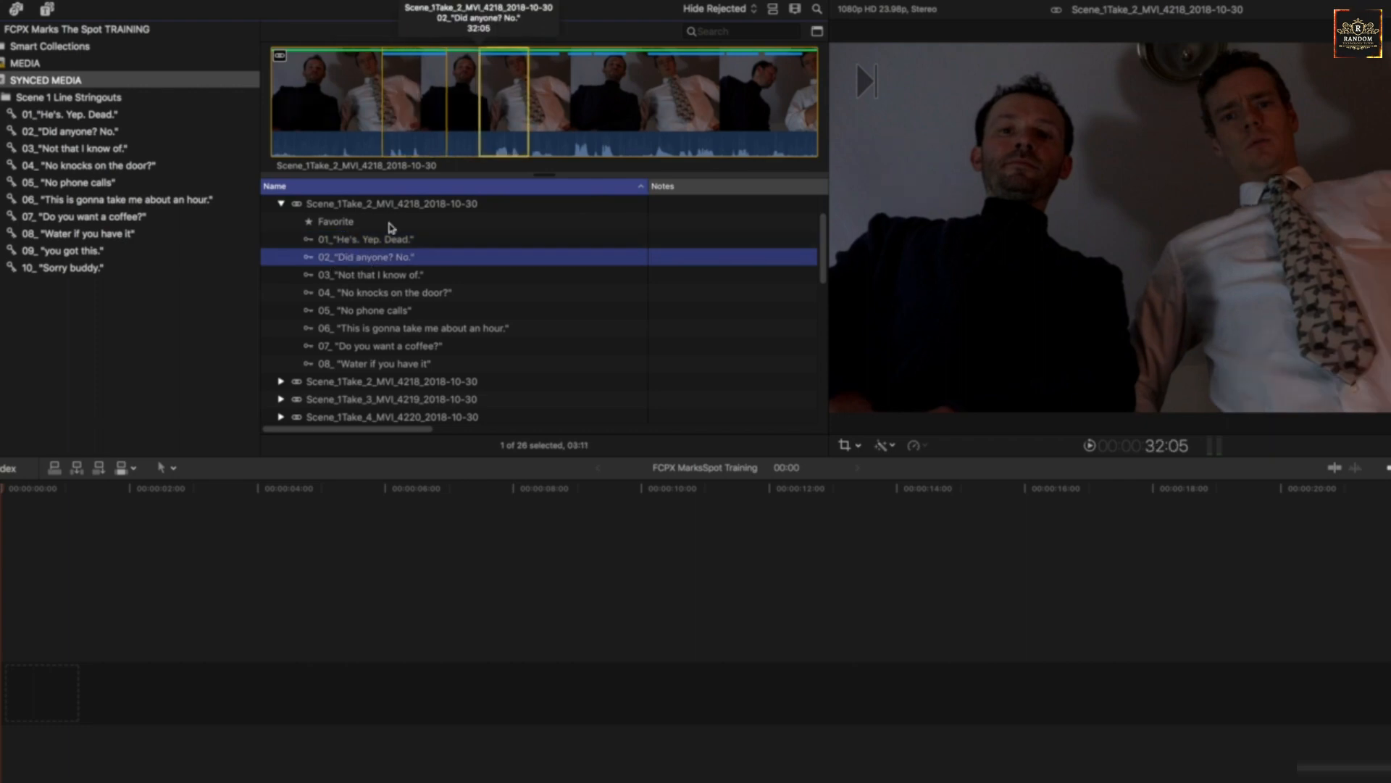
left_click(387, 277)
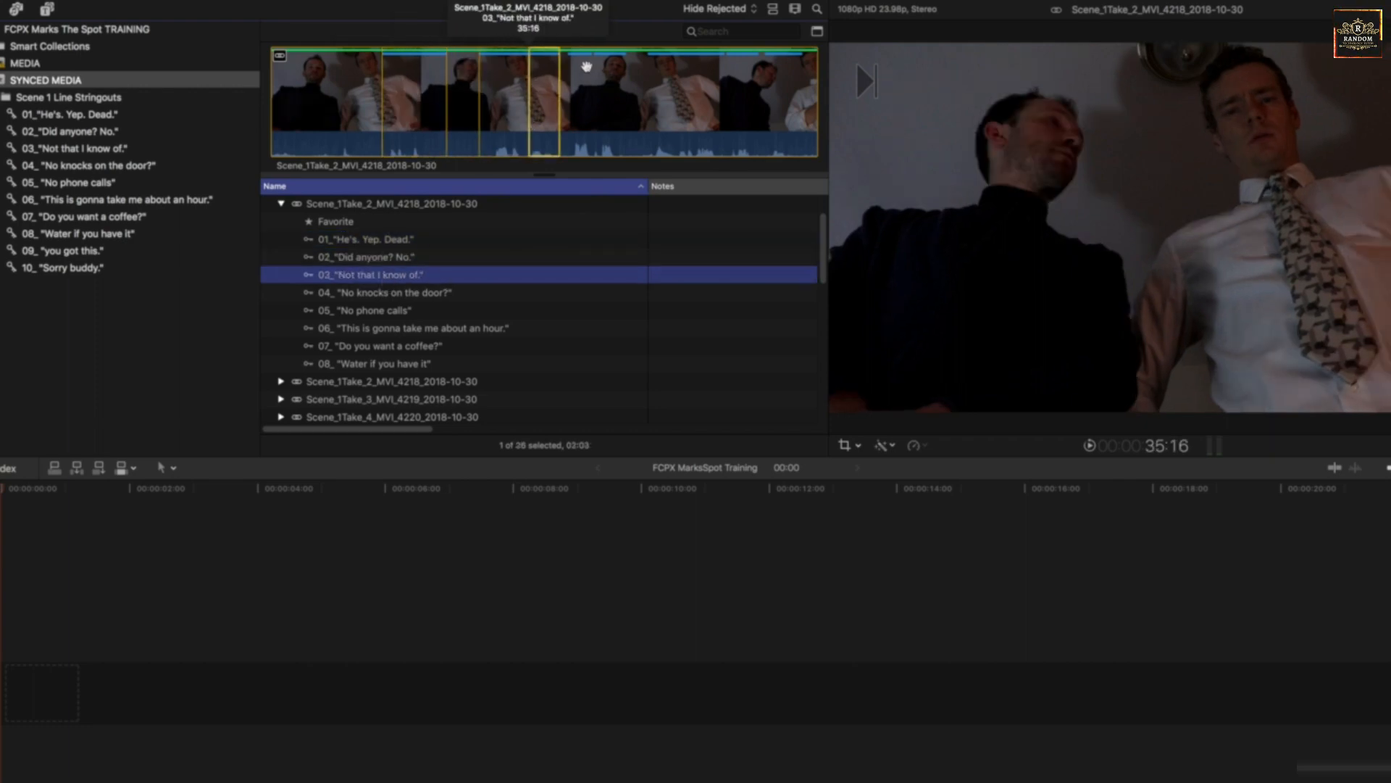
left_click(390, 297)
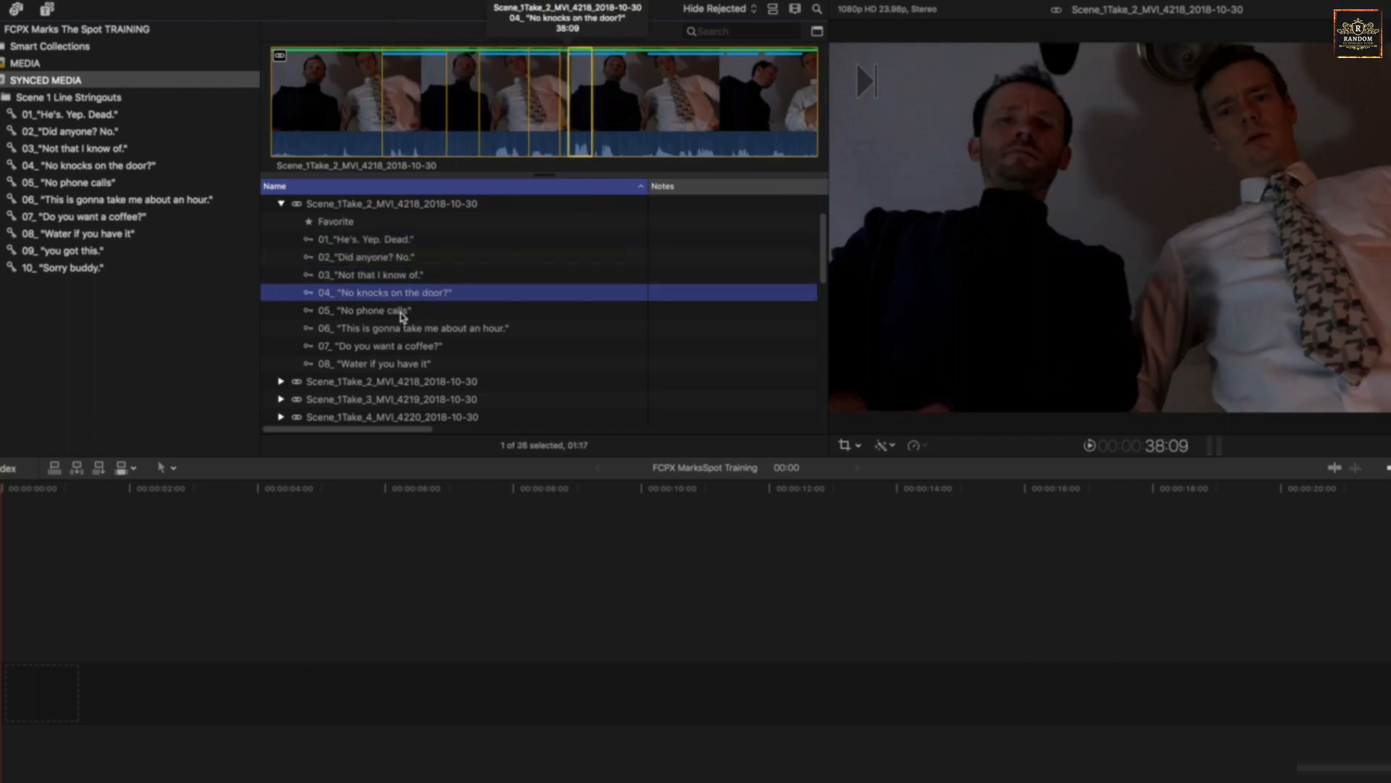
left_click(376, 312)
left_click(377, 330)
left_click(376, 347)
left_click(372, 362)
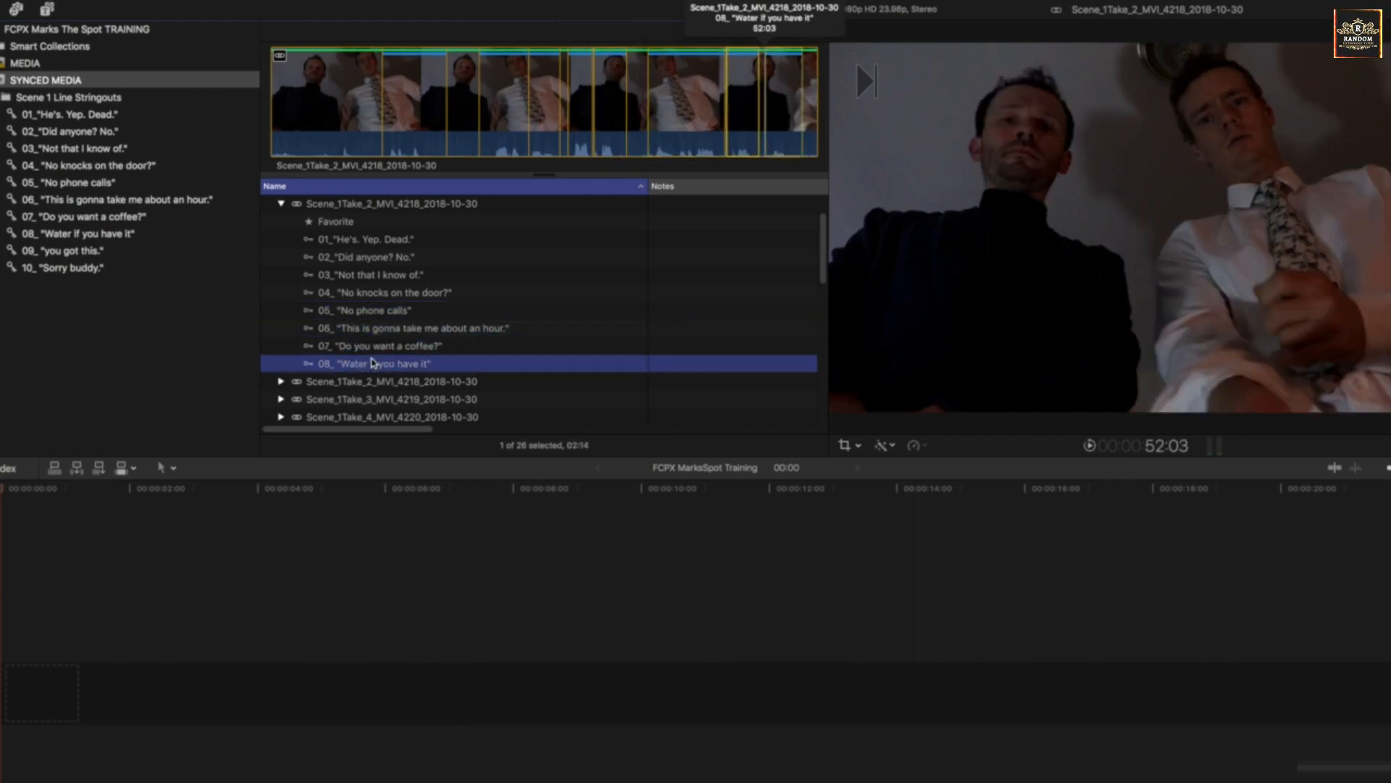
Mark a source range in the Scene_1Take_2_MVI_4218 clip from about 24:18 to 38:02.
left_click(341, 123)
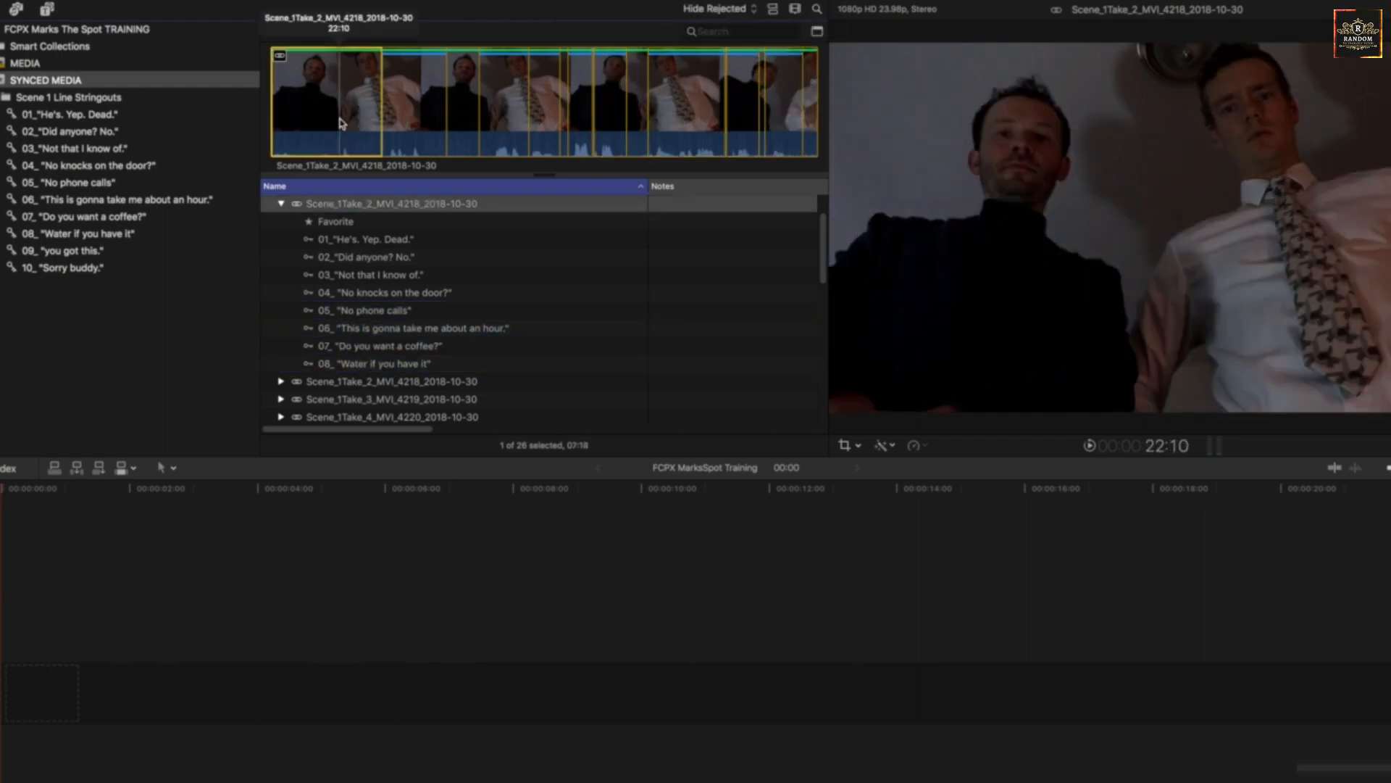
left_click(352, 313)
left_click(355, 330)
left_click(296, 91)
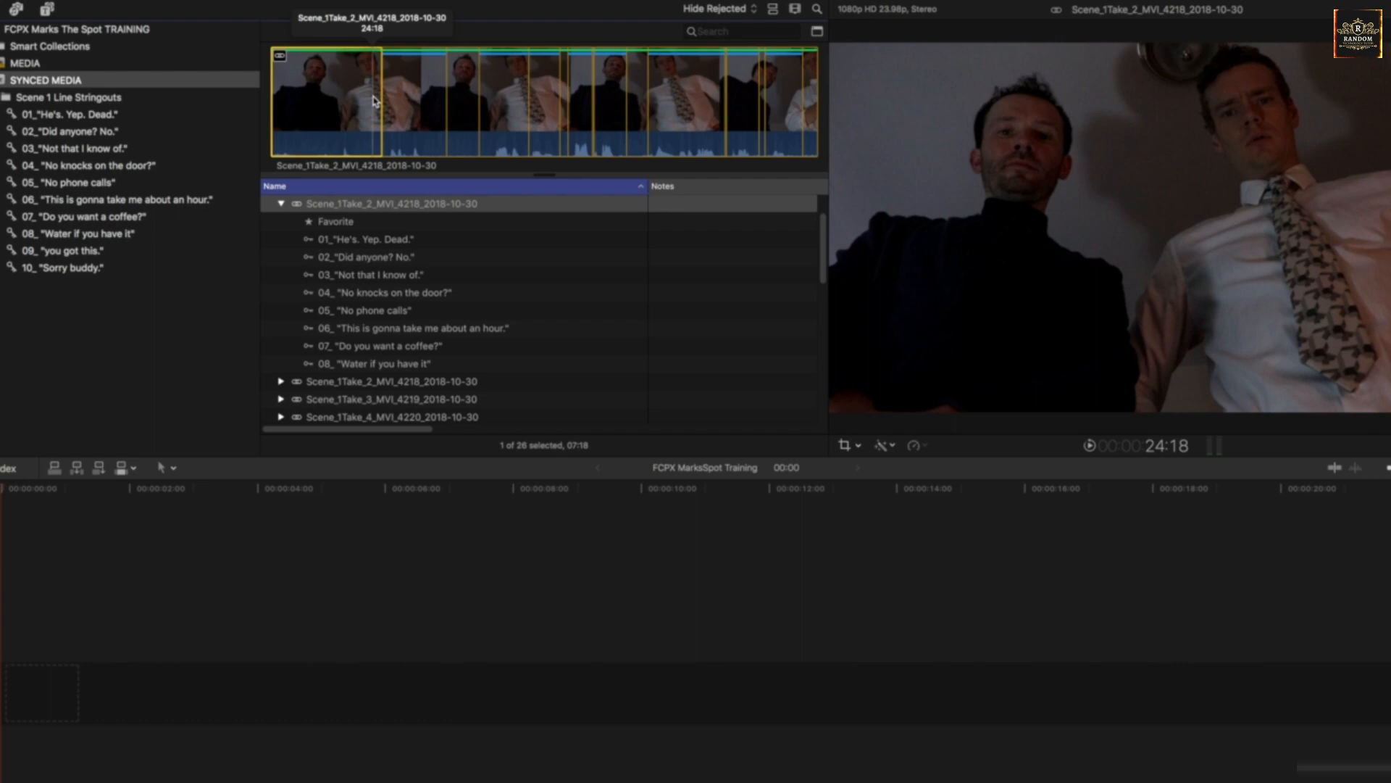
key("i")
key("space")
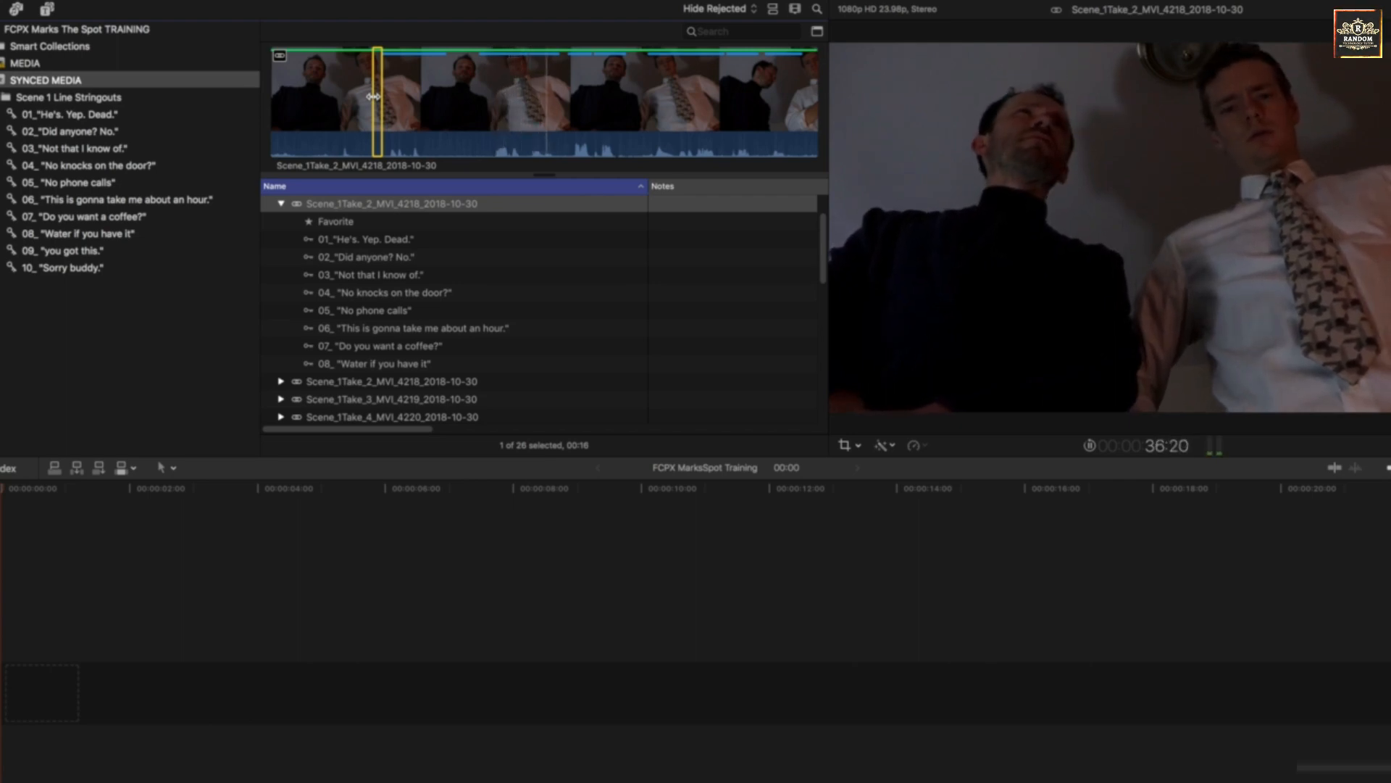
key("o")
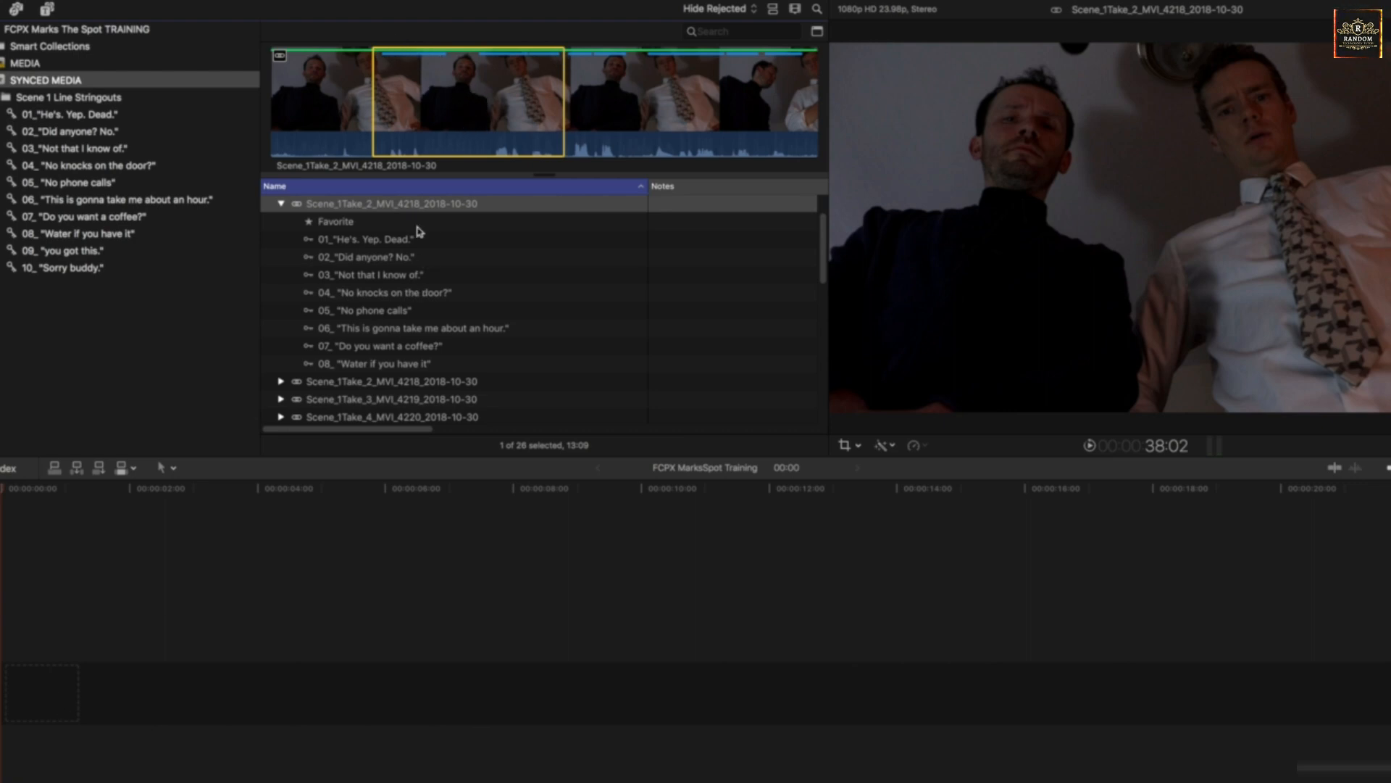
Insert the marked Scene_1Take_2_MVI_4218 range into the empty FCPX MarksSpot Training timeline and select the new clip.
mouse_move(445, 115)
left_mouse_down()
mouse_move(197, 540)
mouse_move(377, 110)
mouse_move(449, 107)
left_mouse_up()
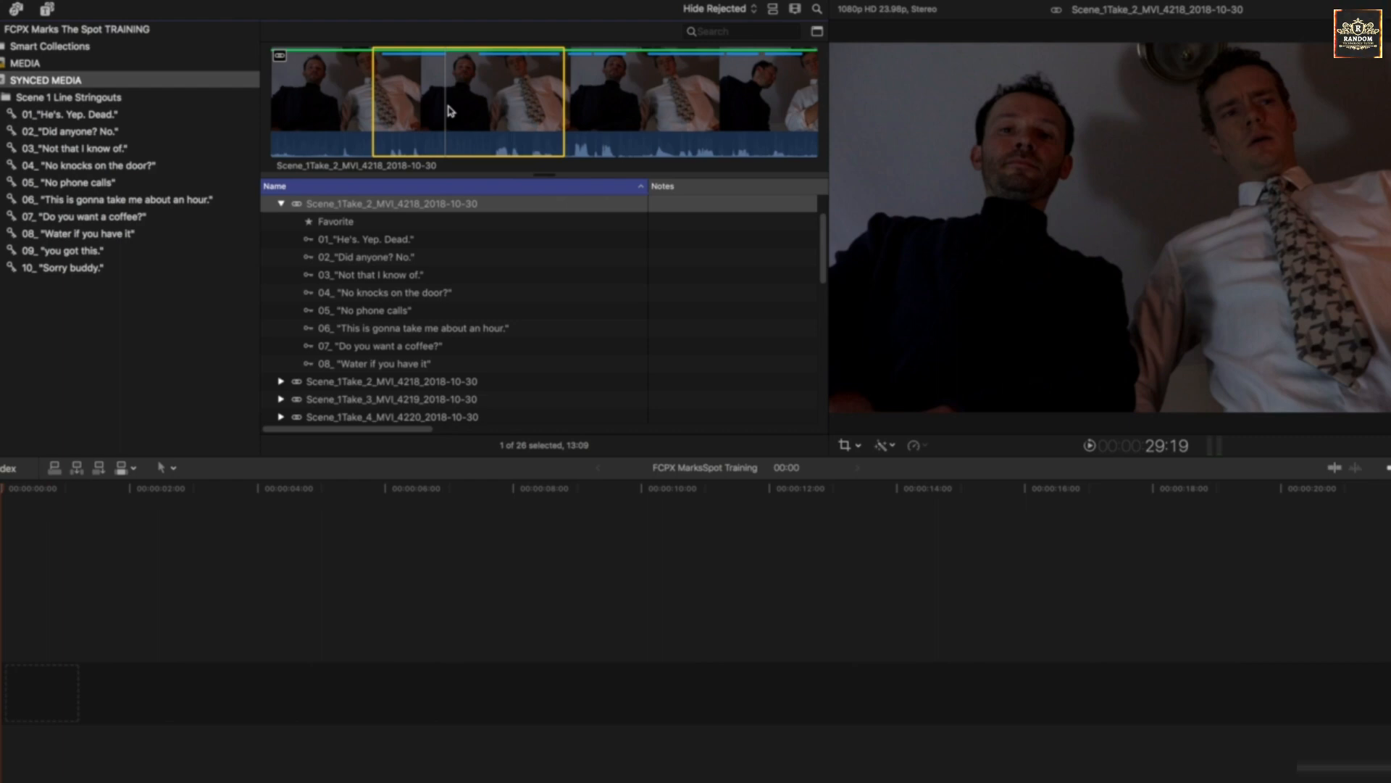
key("w")
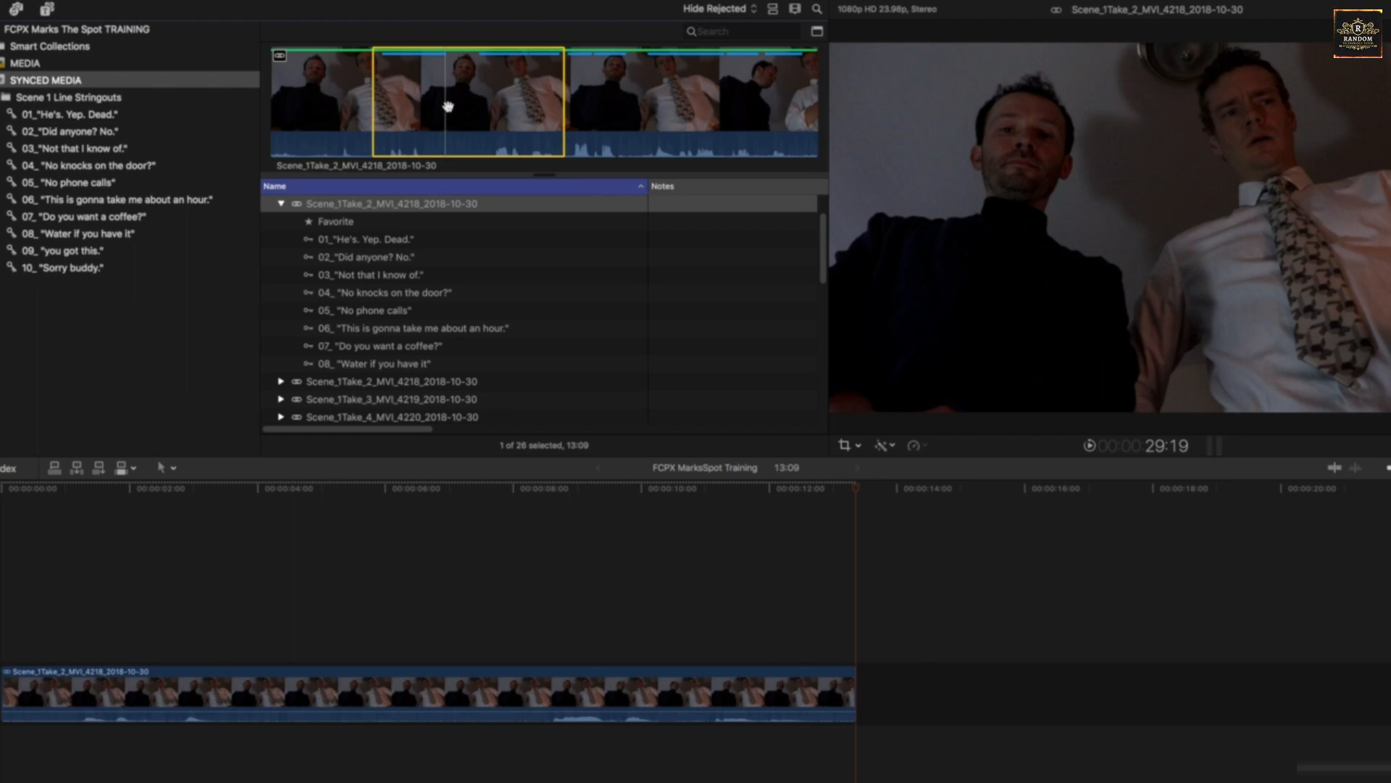
left_click(433, 699)
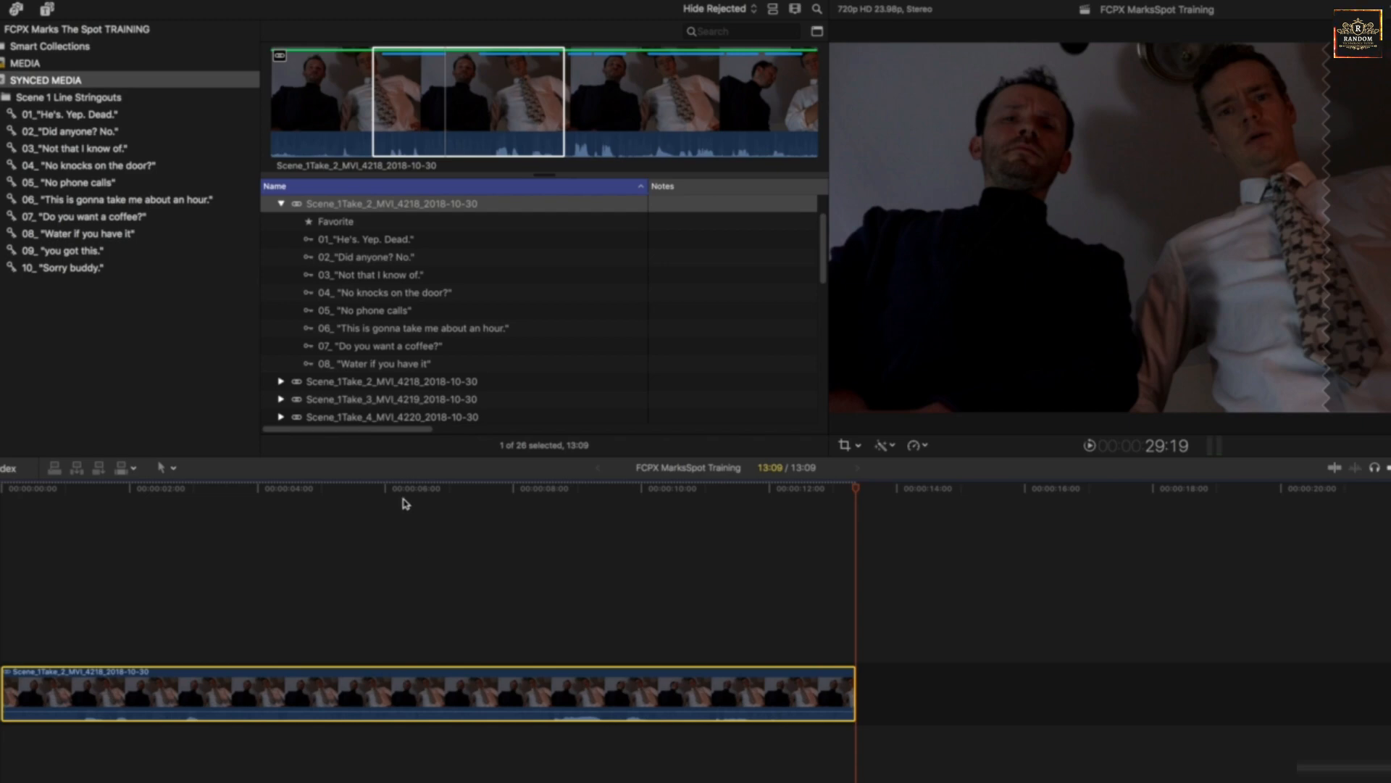
Place the timeline playhead at about 6:07 and mark a source range from 43:21 to 48:21 in Scene_1Take_2_MVI_4218.
left_click_drag(428, 488, 407, 490)
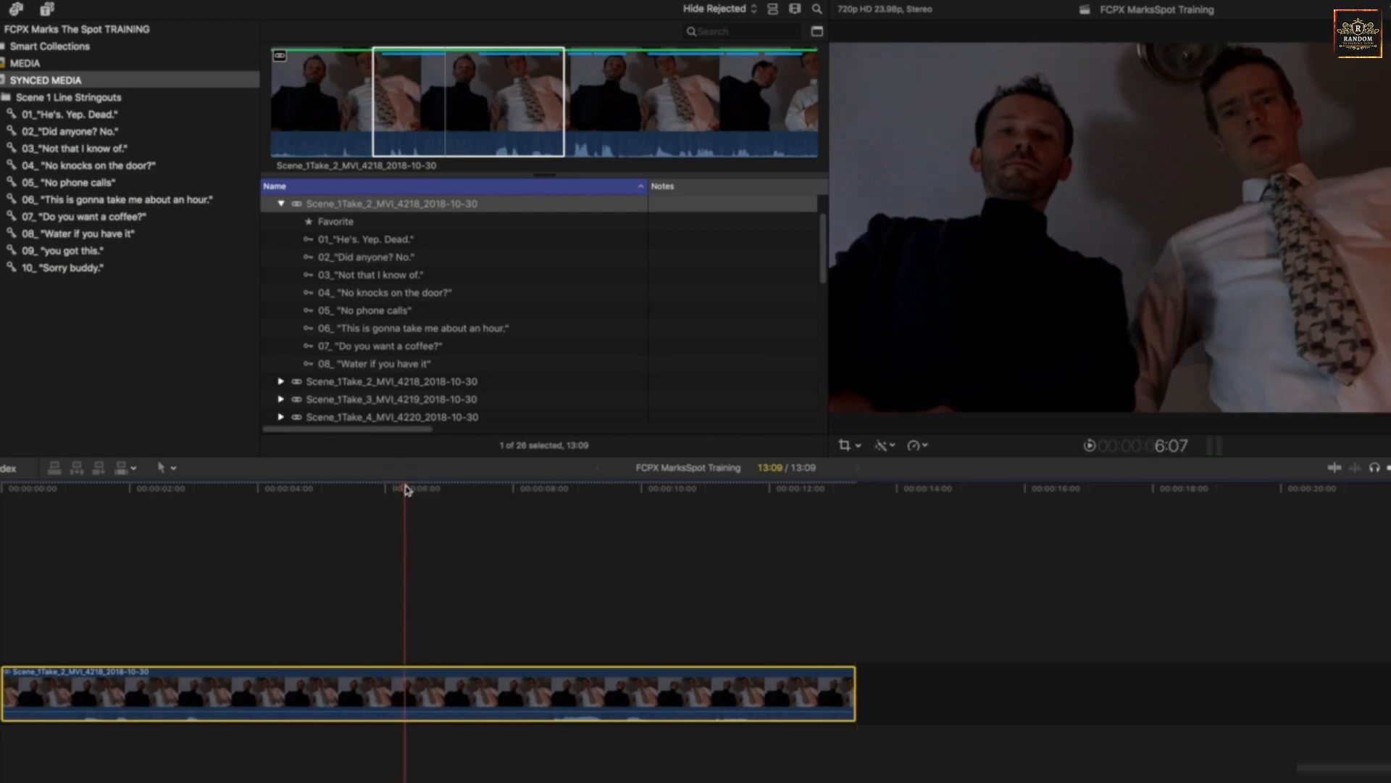
left_click(390, 154)
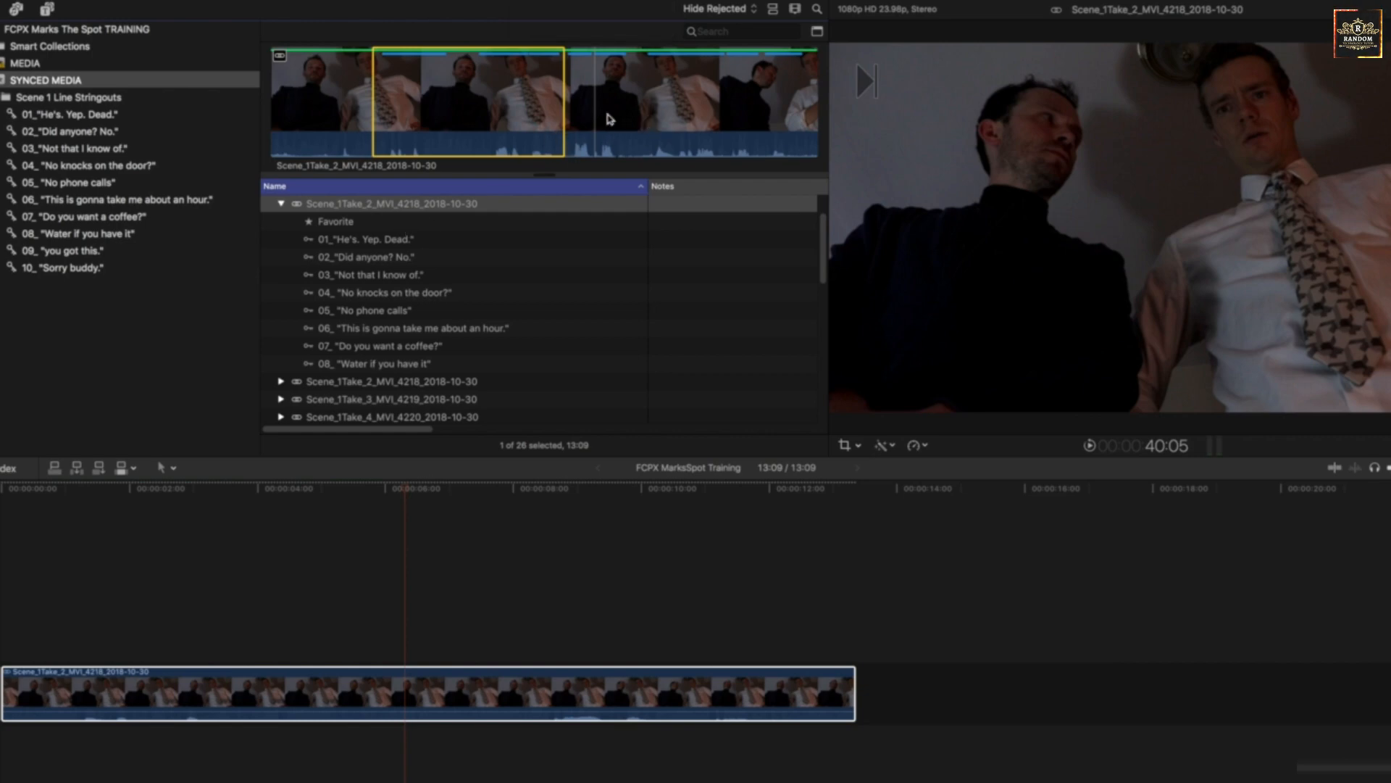
left_click(650, 119)
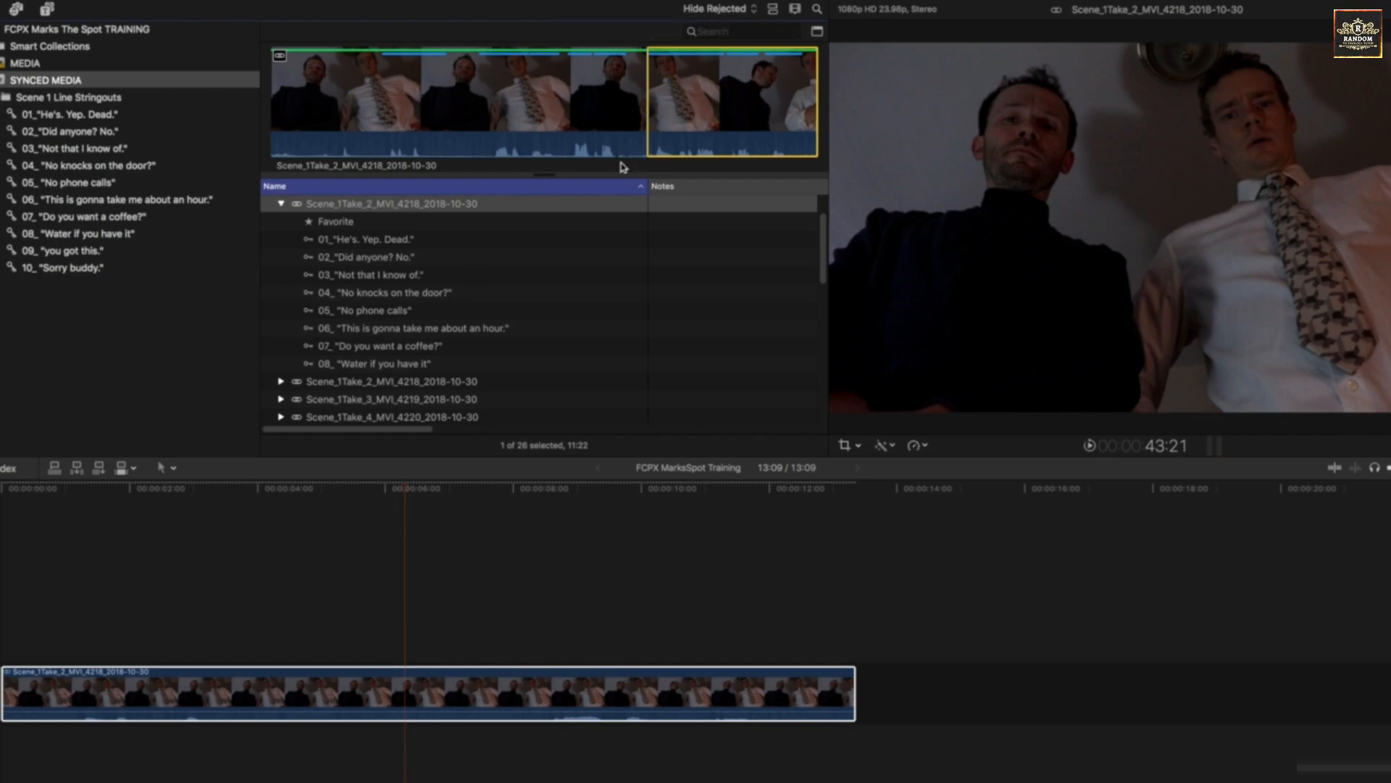
key("o")
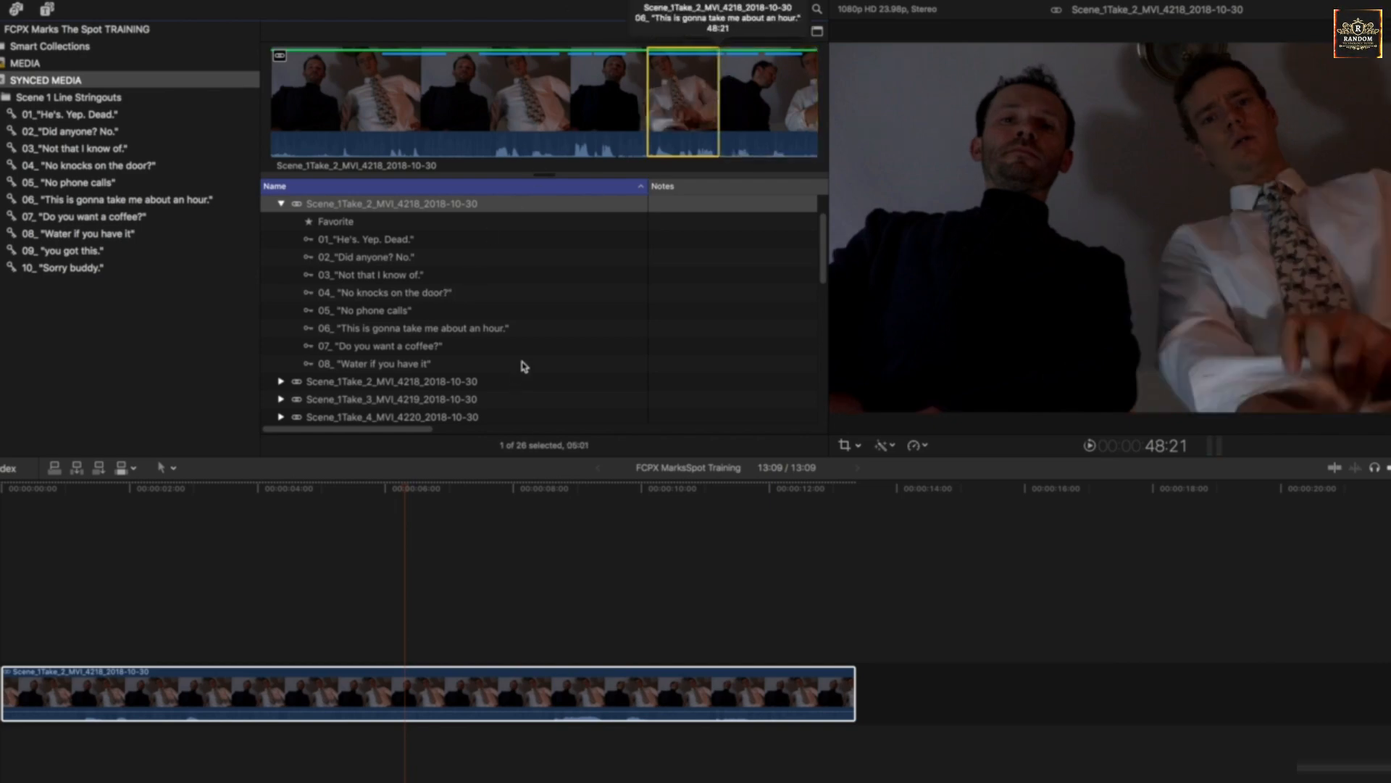
Insert the marked source range at 6:08 in the timeline, examine the split clip, and undo the insert.
left_click(405, 490)
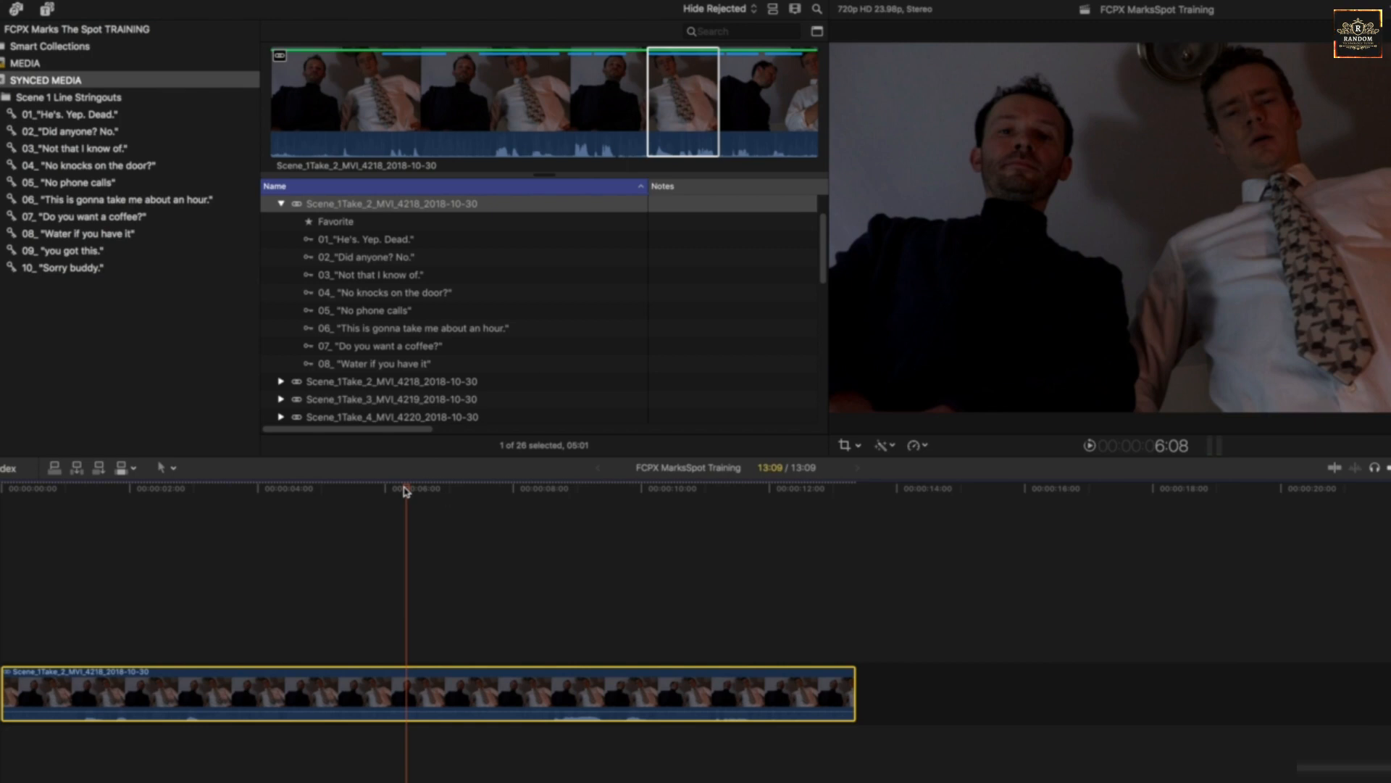
key("w")
left_click(440, 693)
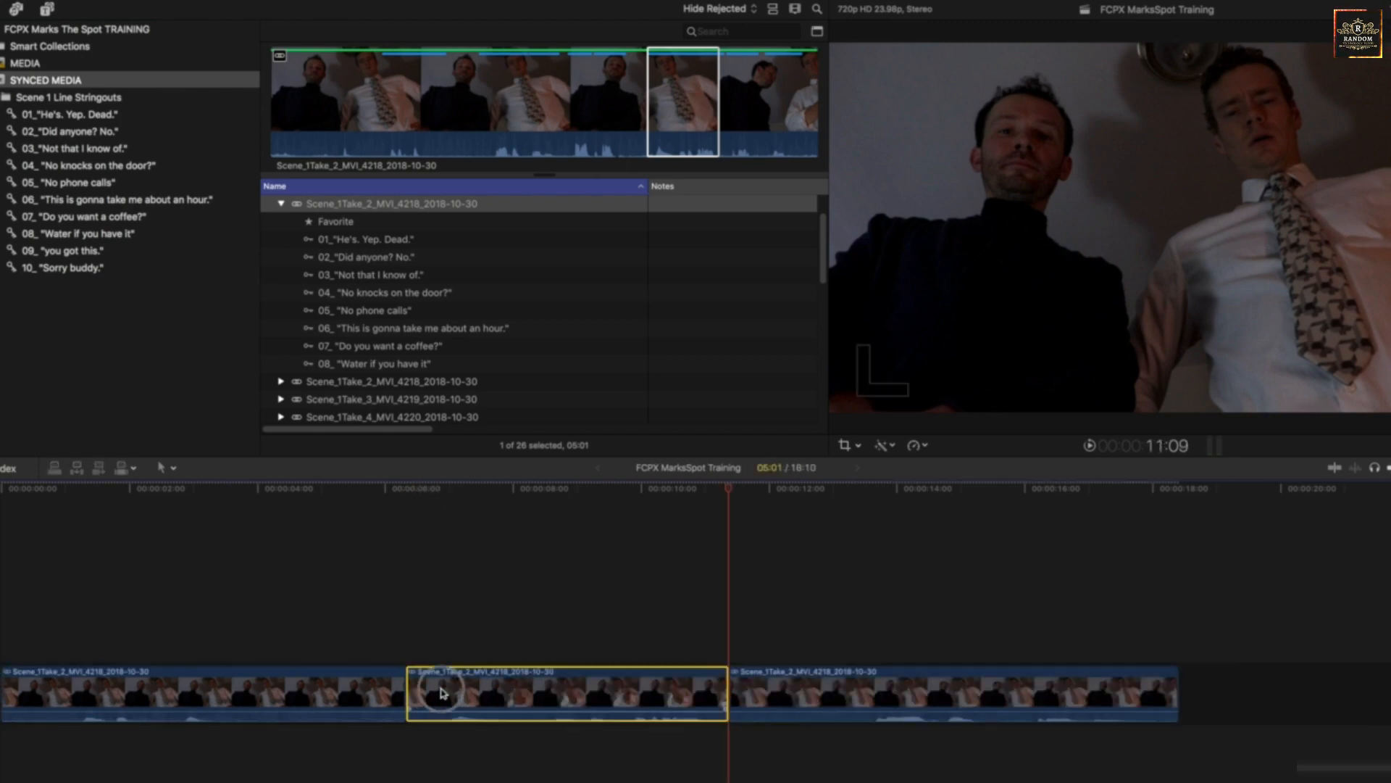
left_click(807, 683)
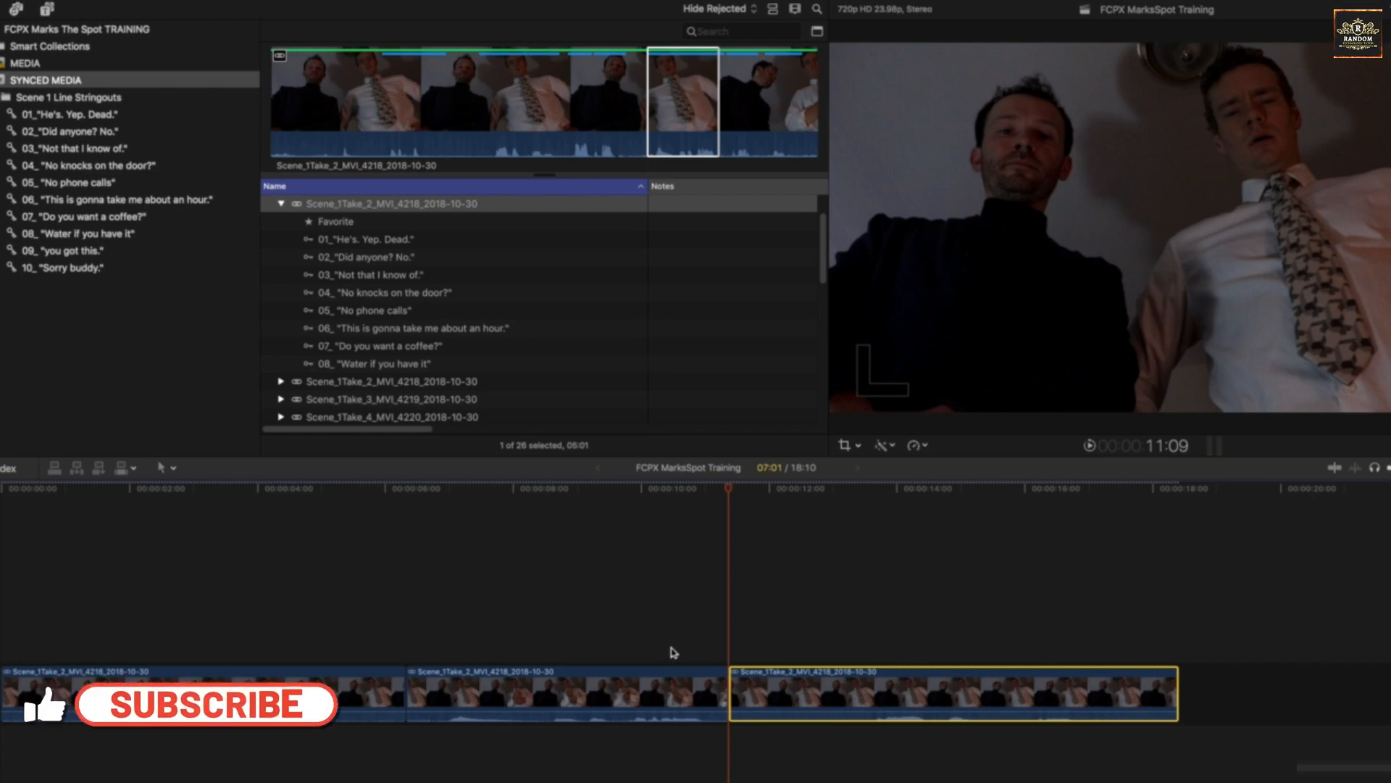
key("super+z")
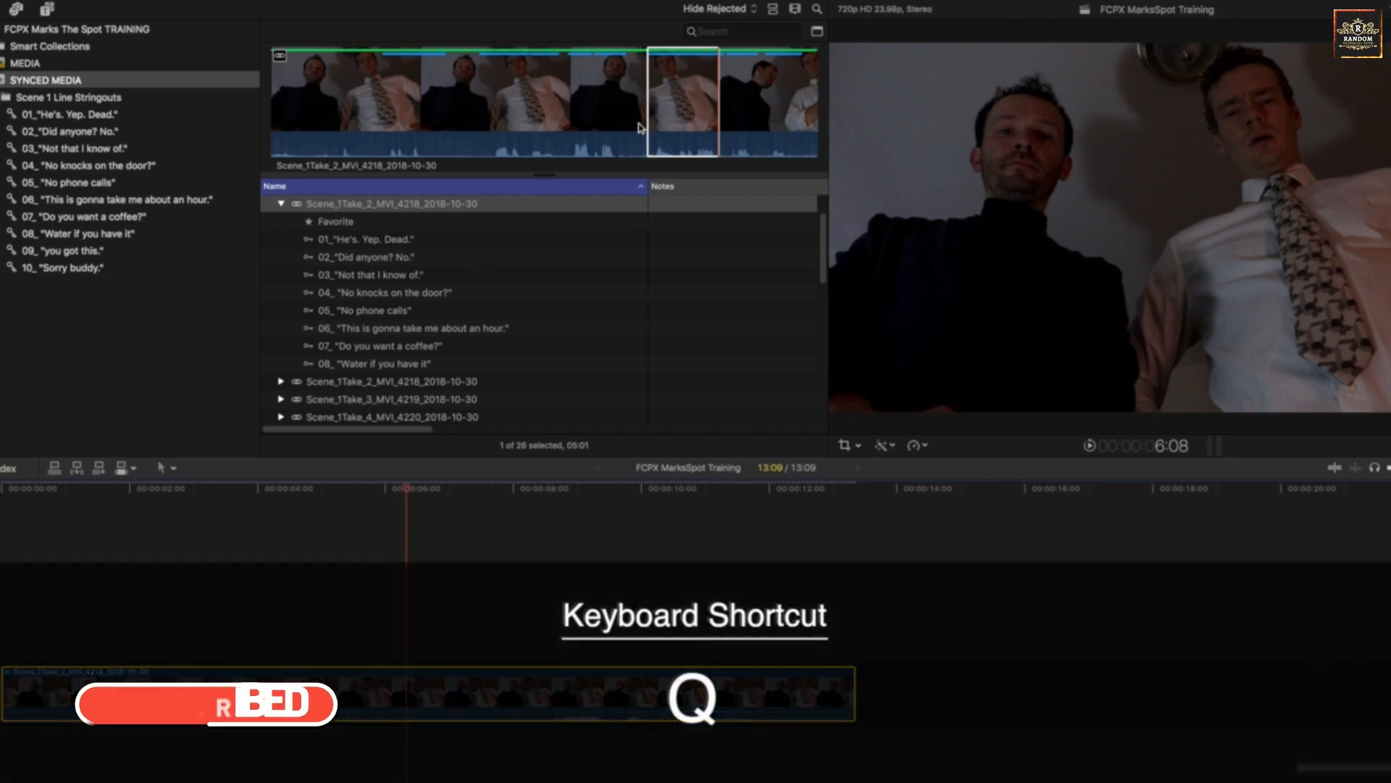
Connect the marked source range above the primary storyline clip at 6:08, and undo the connection.
left_click(659, 124)
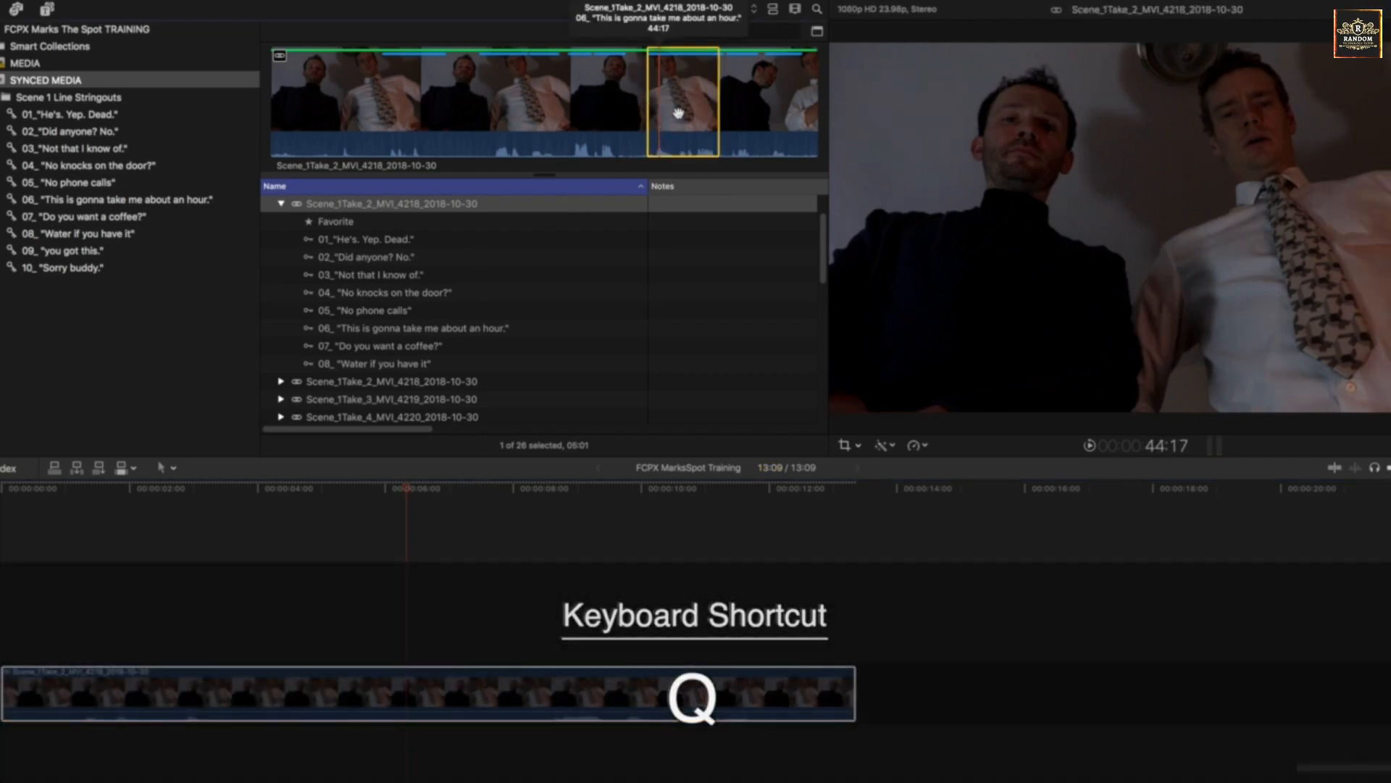
key("q")
left_click(429, 625)
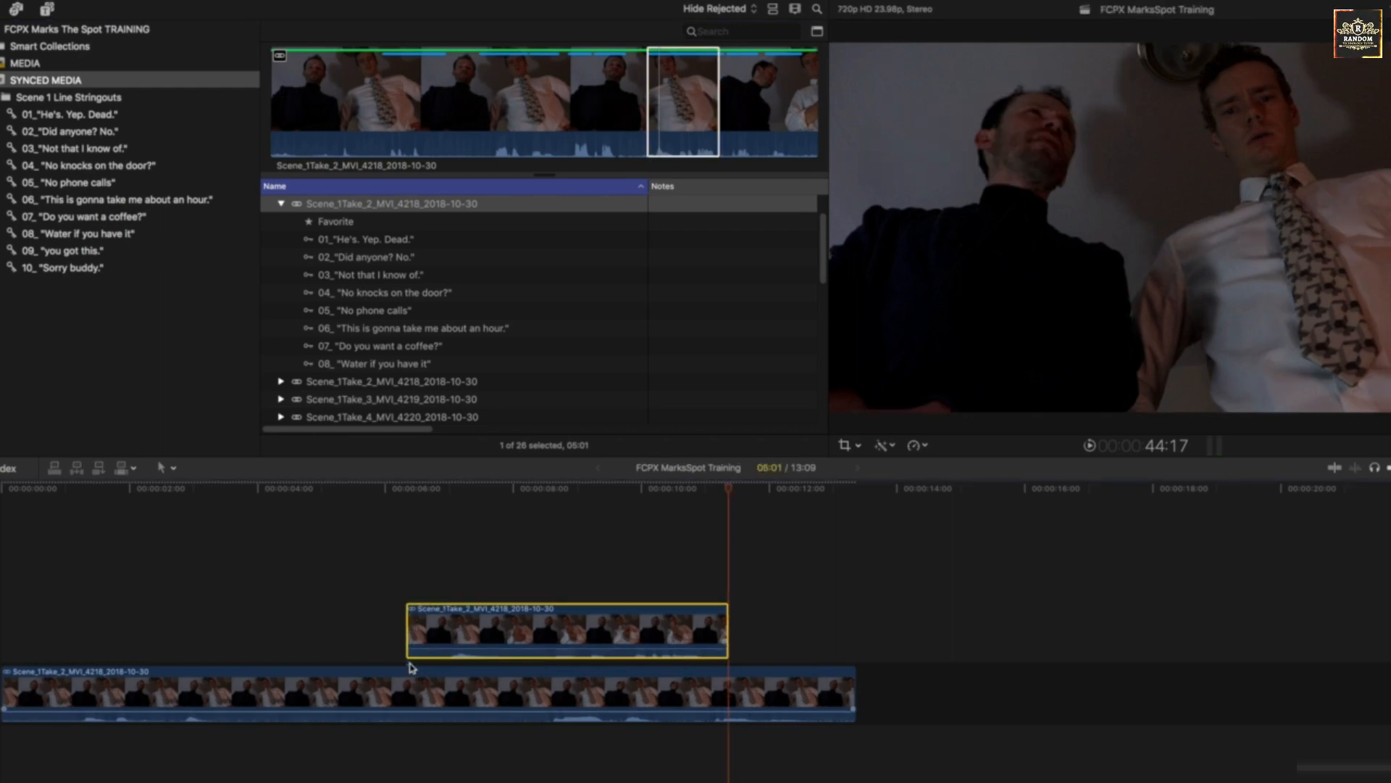
key("super+z")
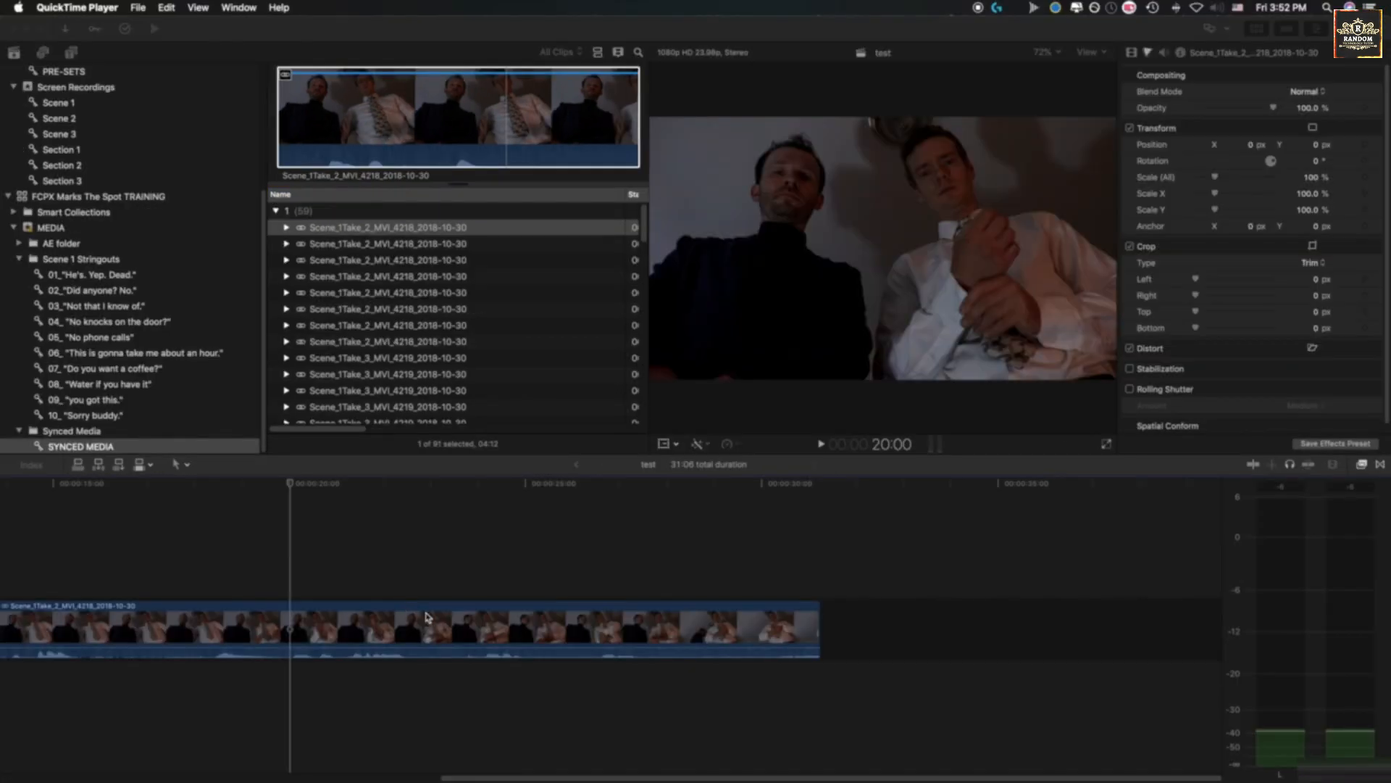
Overwrite the test project's timeline at 20:00 with the selected Scene_1Take_2_MVI_4218 source range.
left_click(478, 145)
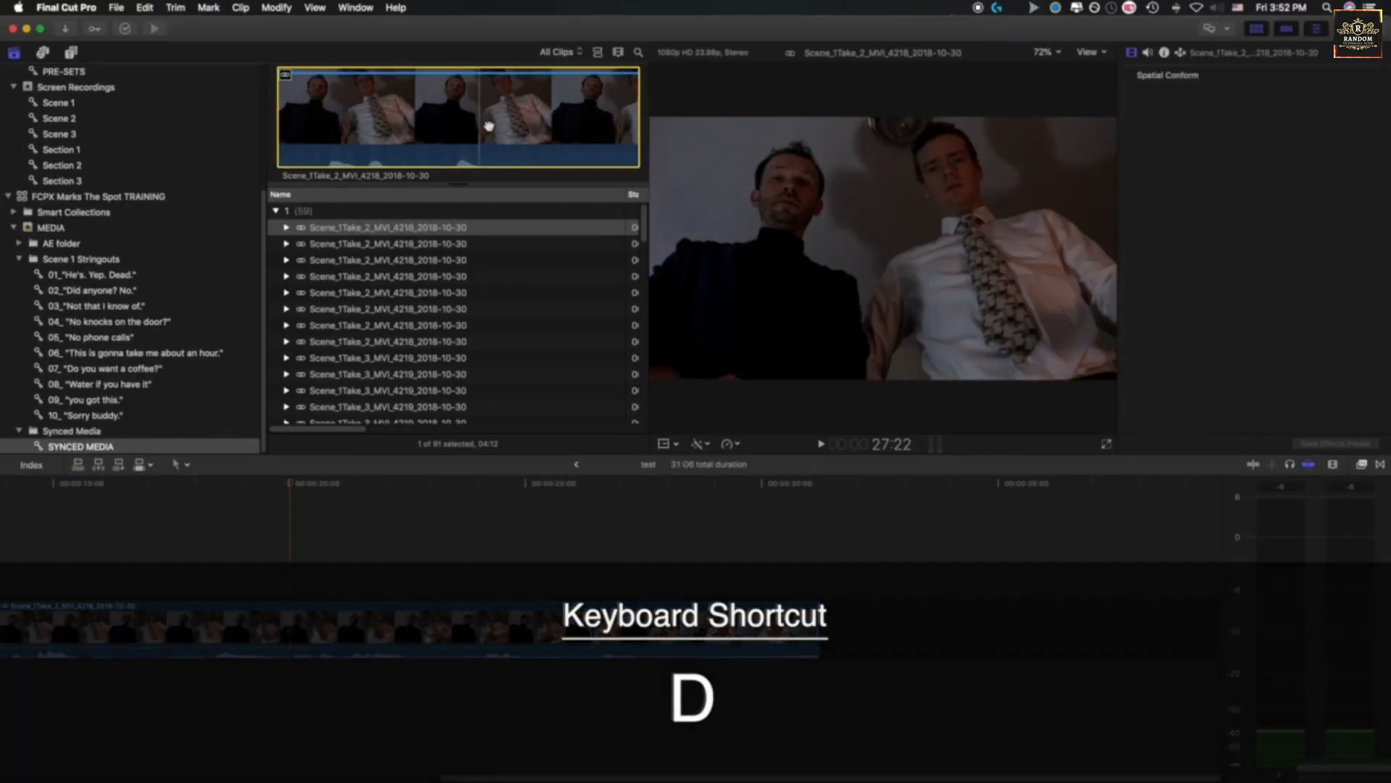
key("d")
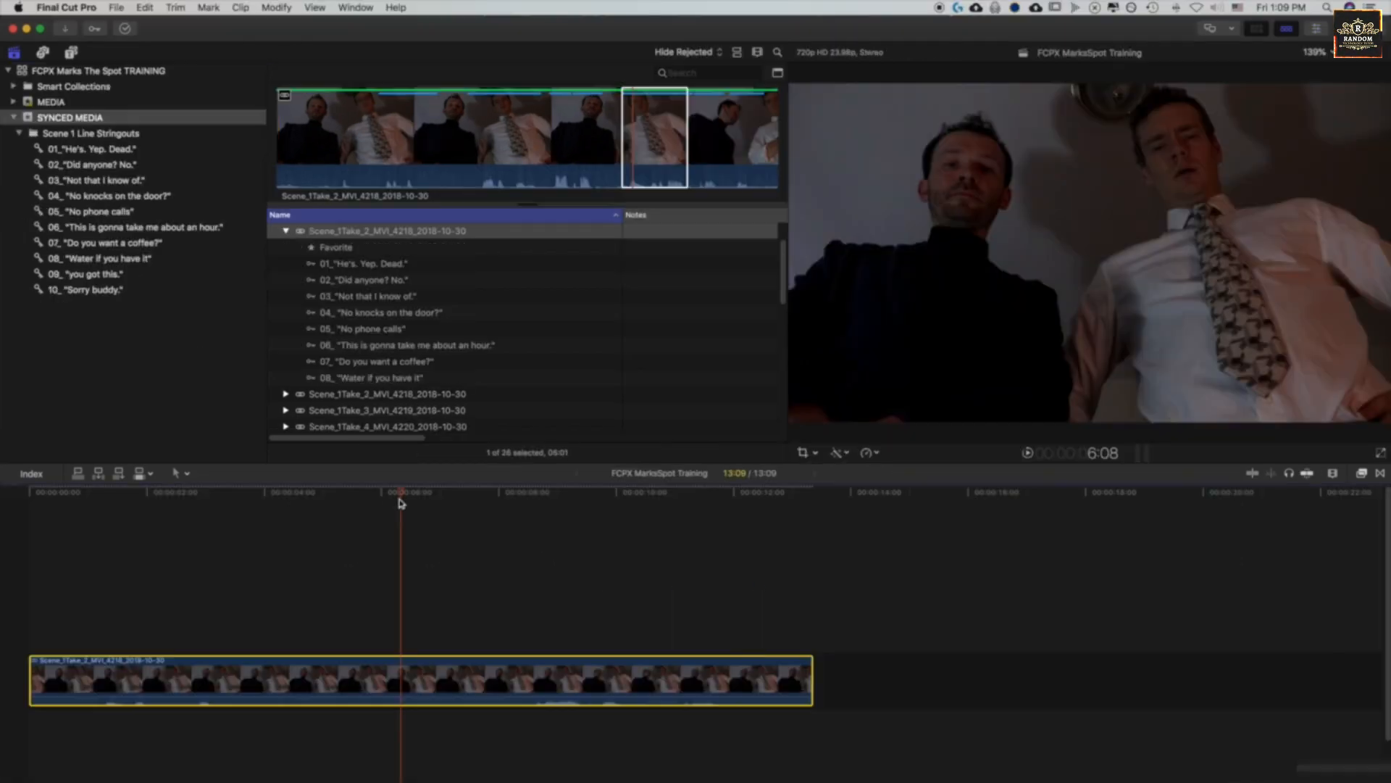
Append the marked source range to the end of the FCPX MarksSpot Training timeline and review both clips.
left_click(629, 178)
key("e")
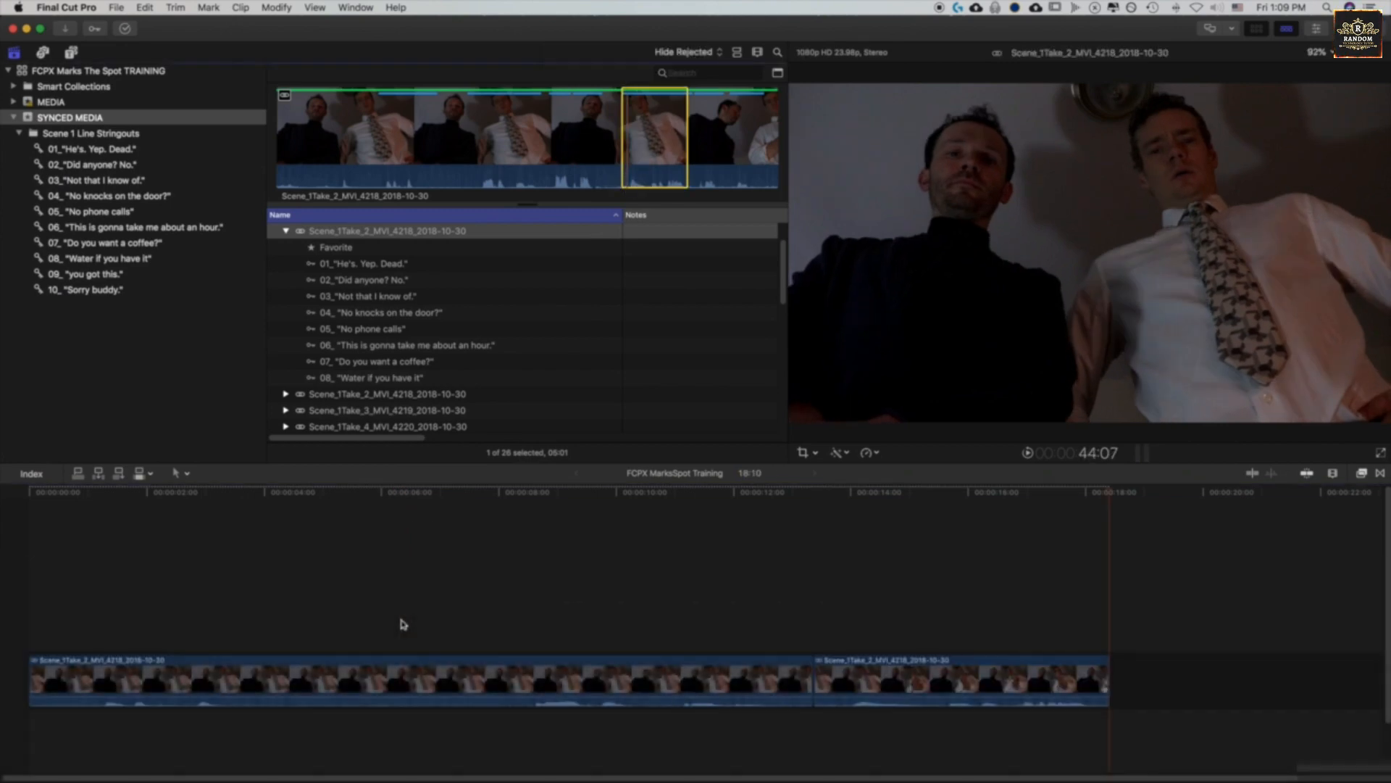
left_click(868, 669)
left_click(787, 673)
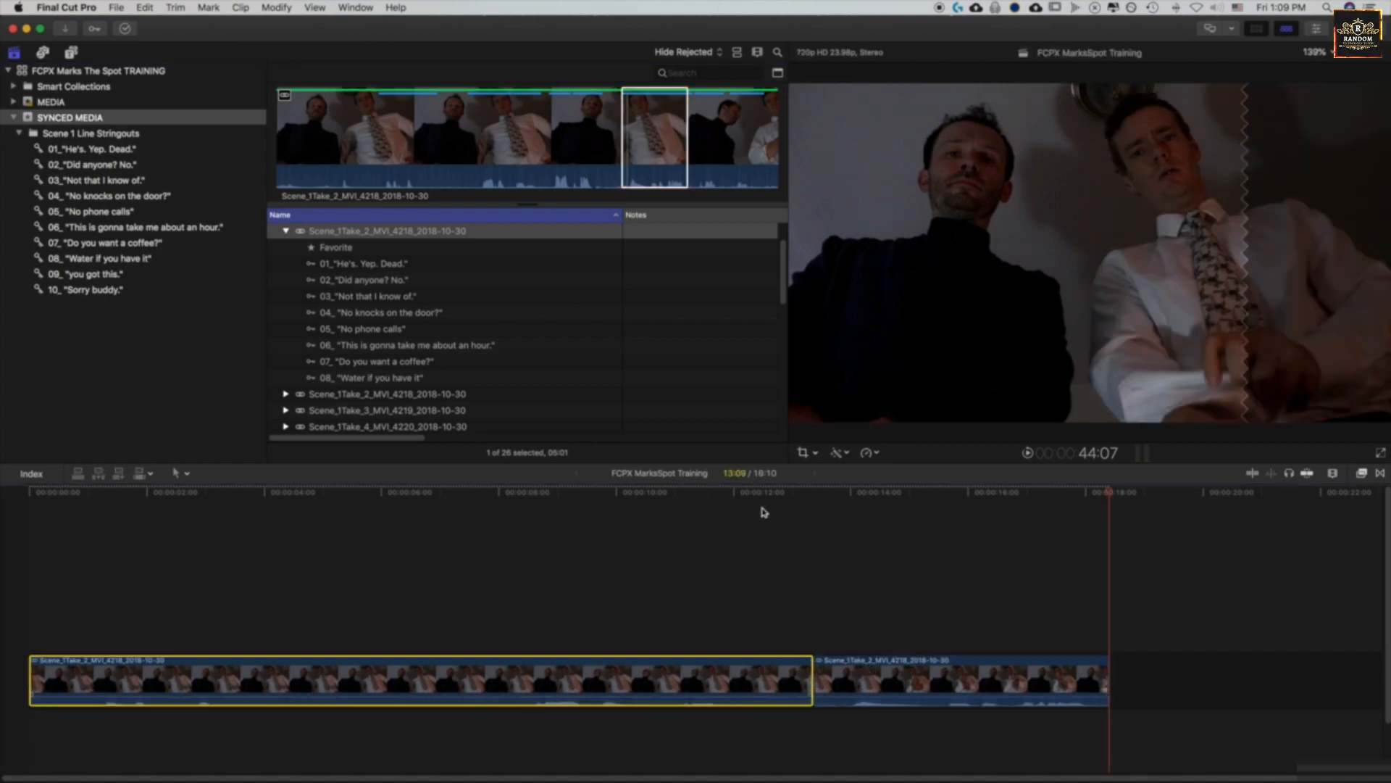
left_click(761, 498)
left_click(803, 492)
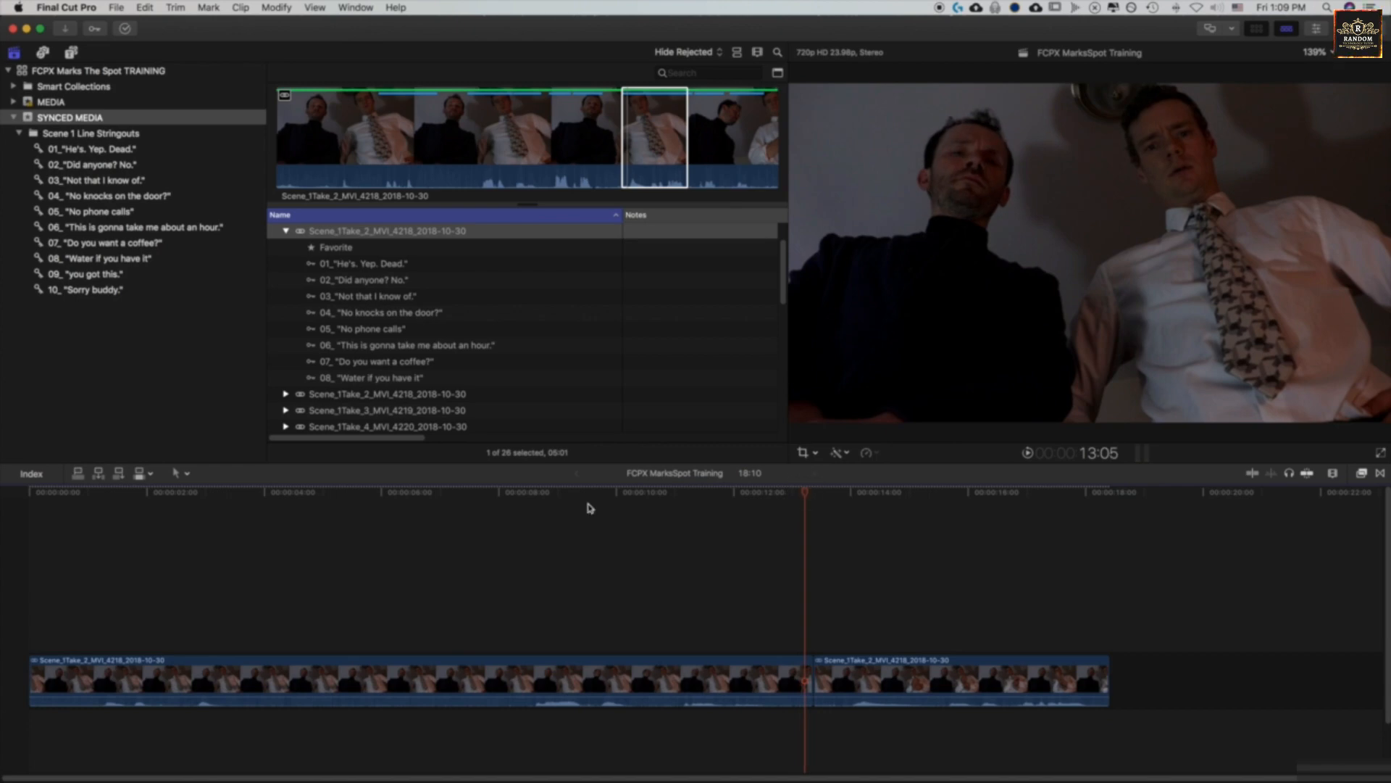
left_click(432, 492)
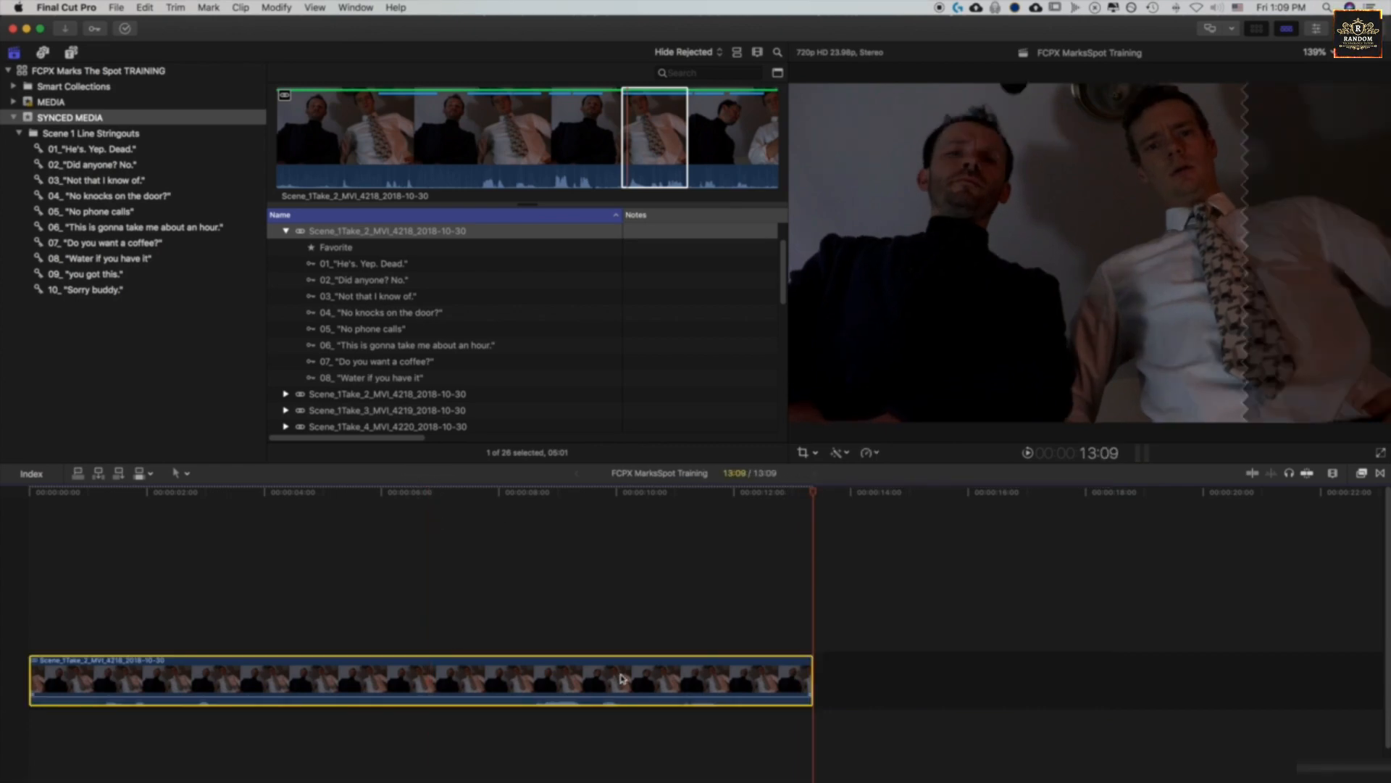
Change the timeline clip appearance to large audio waveforms with small filmstrips.
left_click(1334, 473)
left_click(1334, 534)
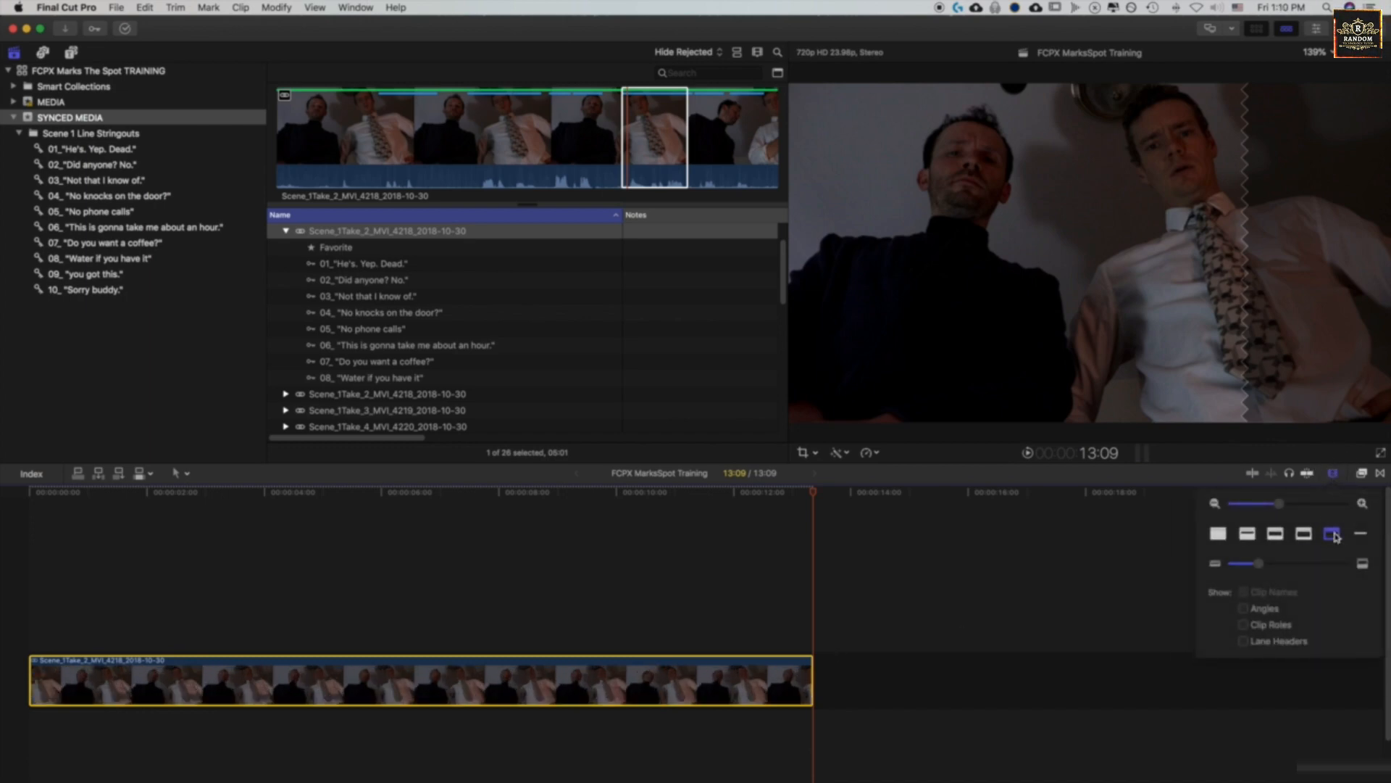
left_click(1250, 535)
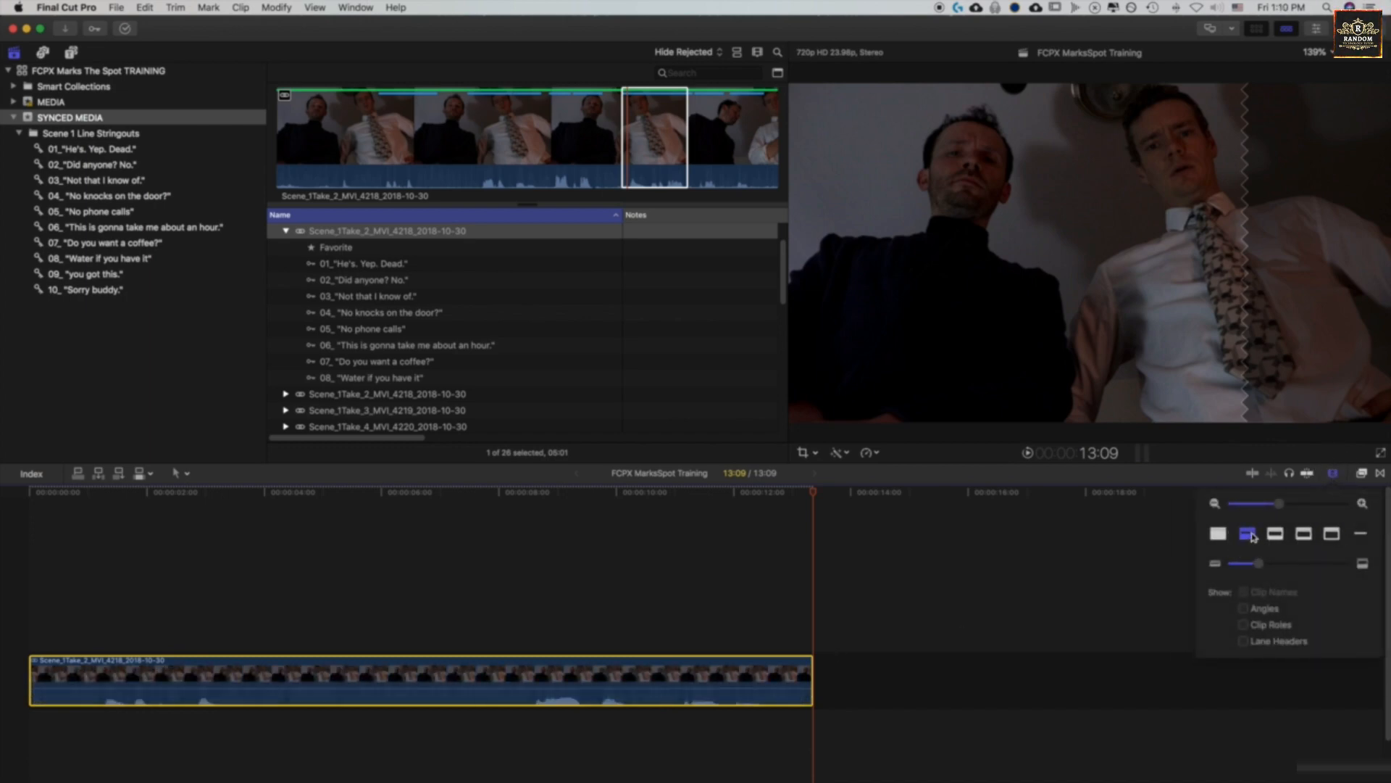
left_click(613, 685)
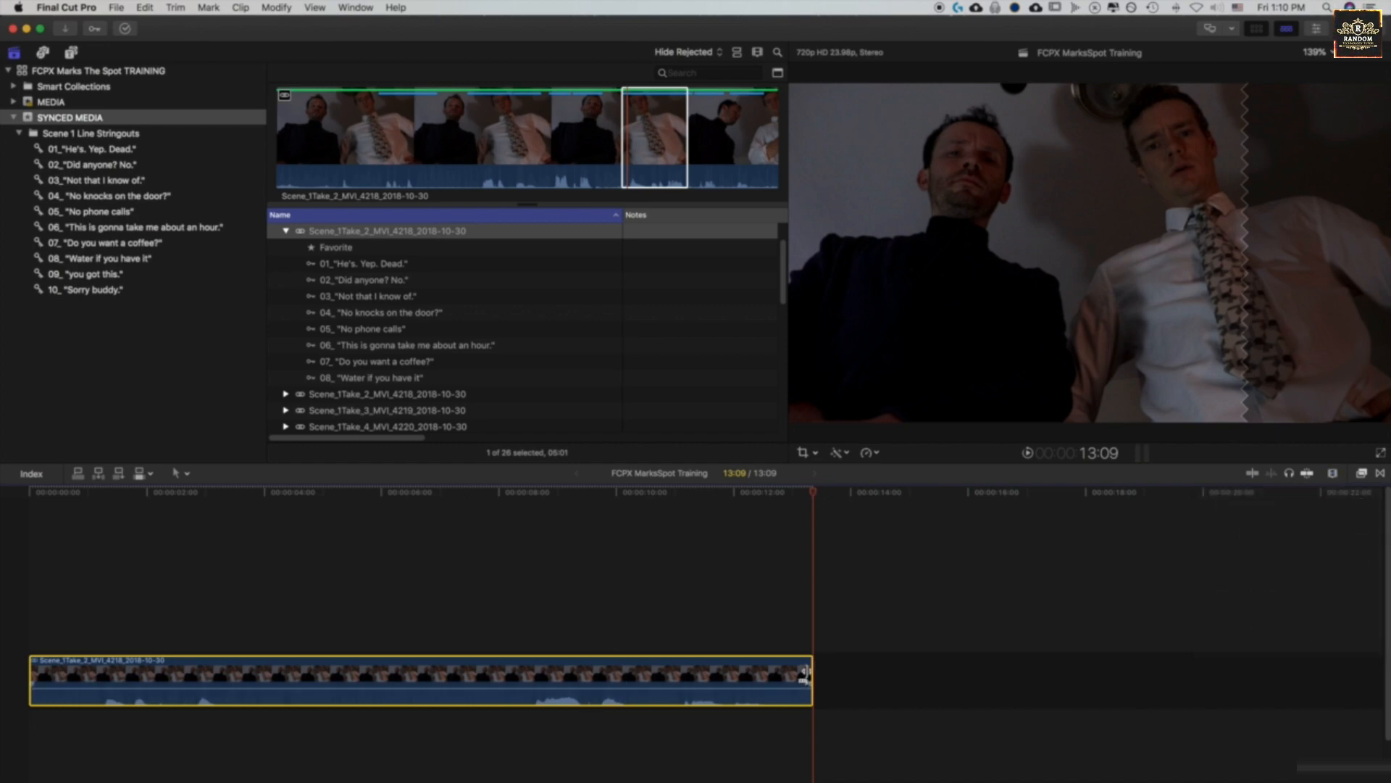
Activate the marked source range in the browser and set the edit commands to bring in Video Only.
left_click(658, 155)
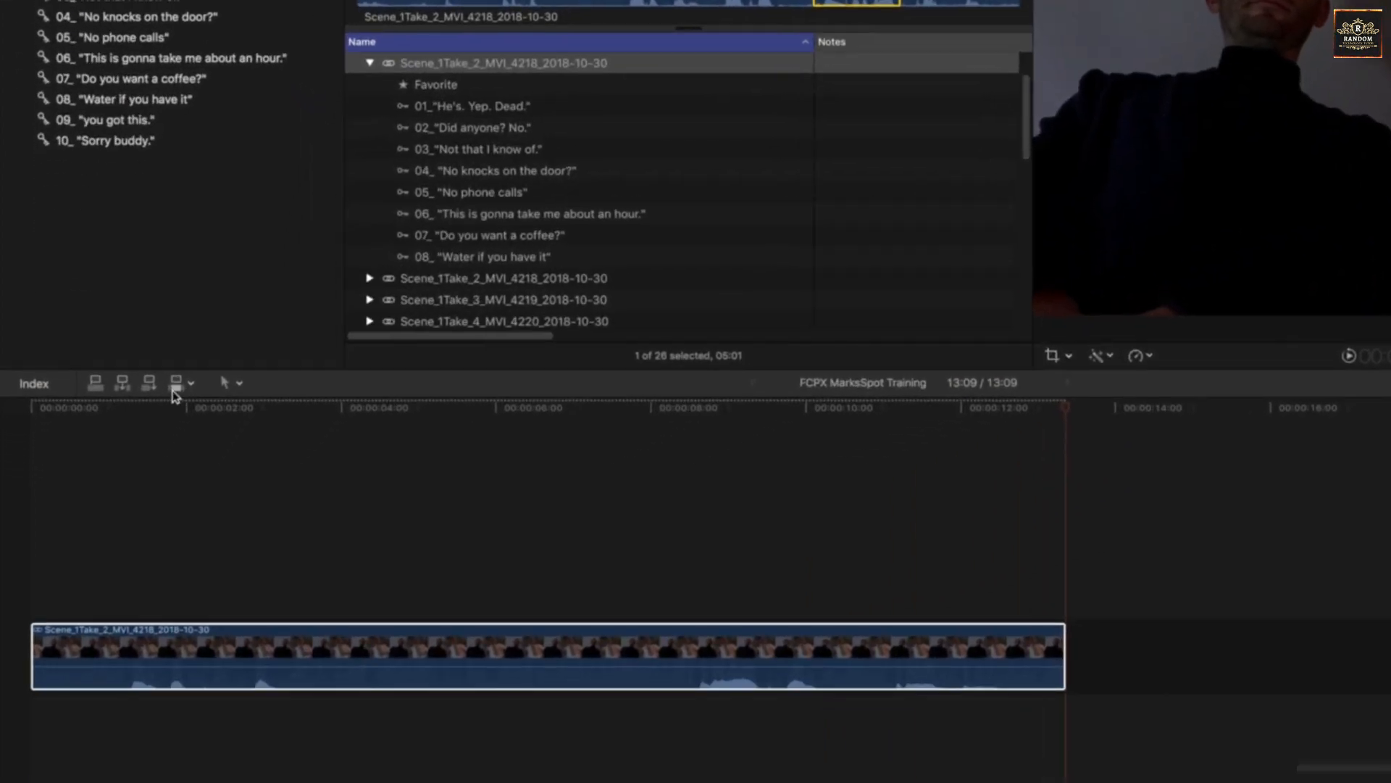
left_click(151, 477)
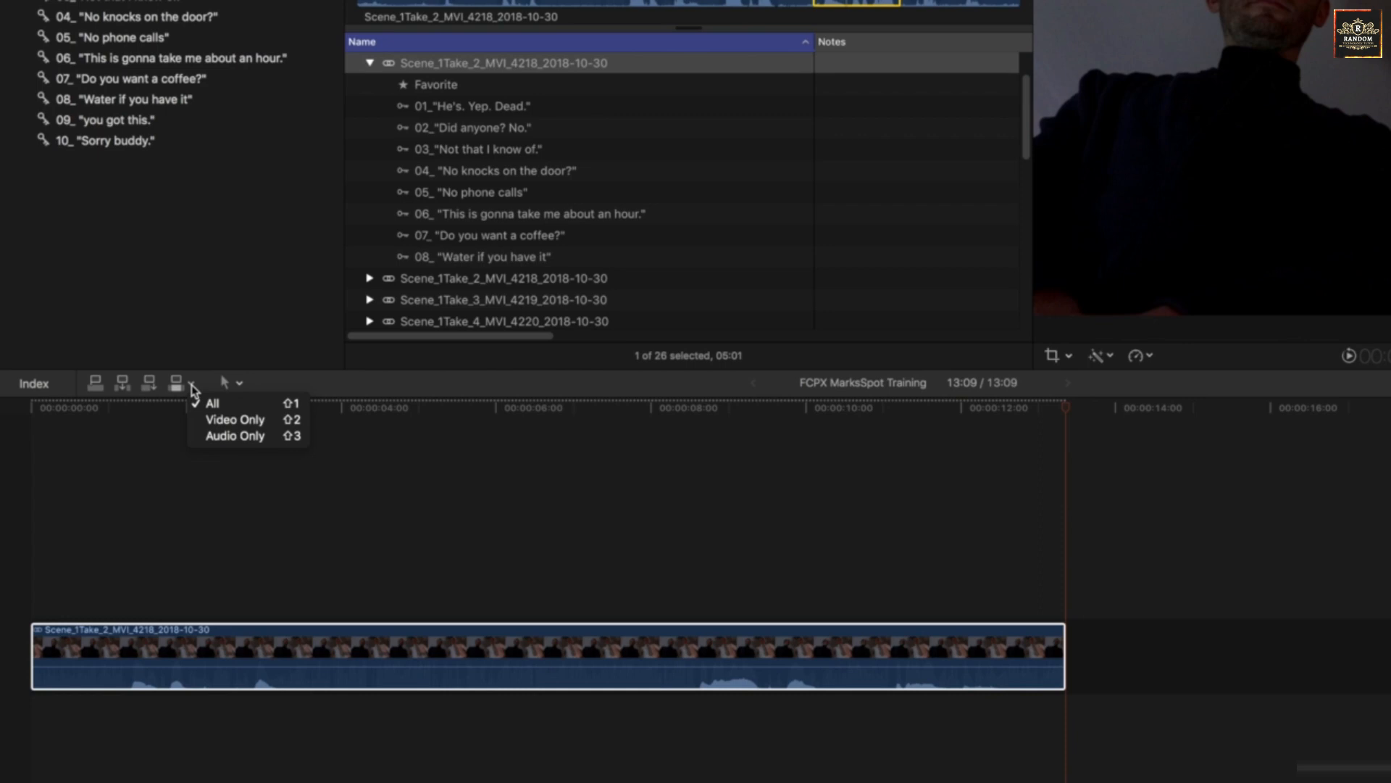
left_click(265, 420)
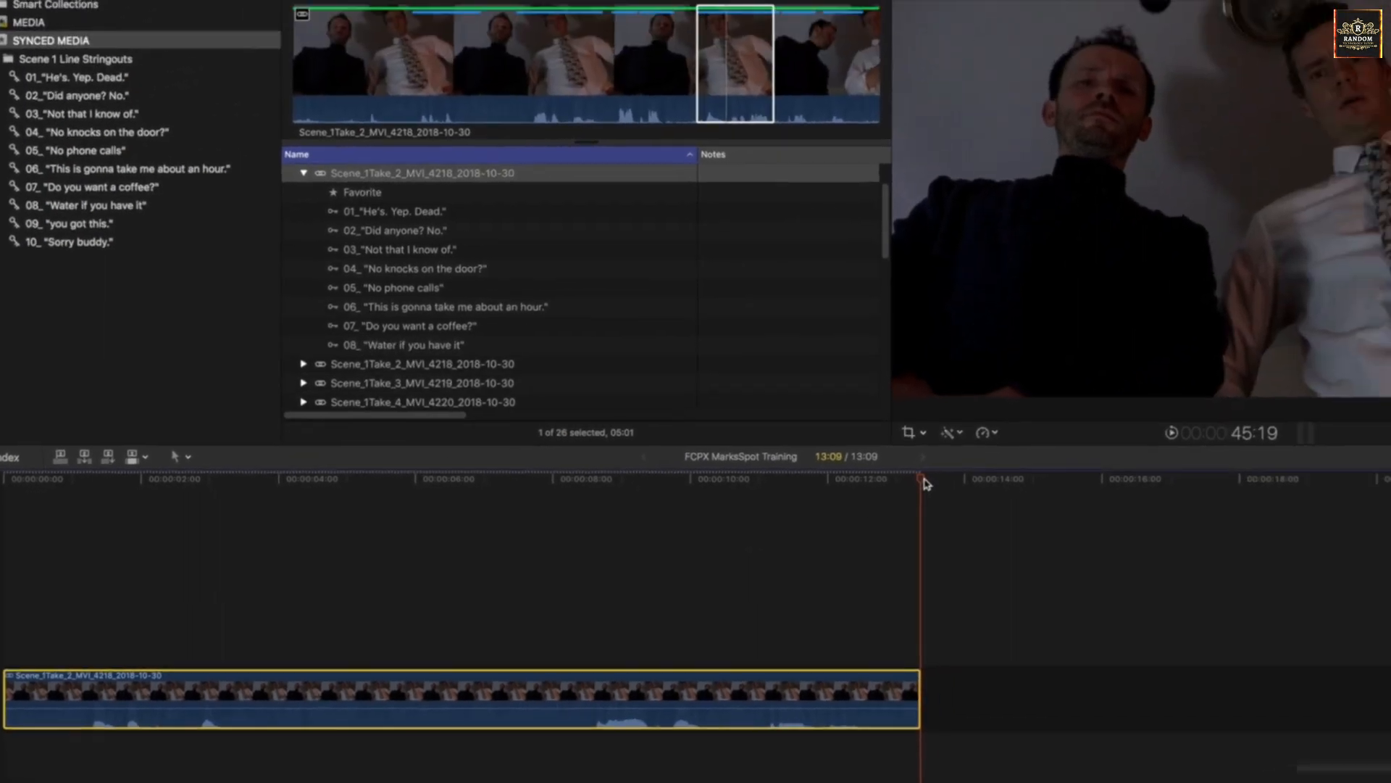
Append the marked source range to the timeline as video only and delete the appended clip.
key("e")
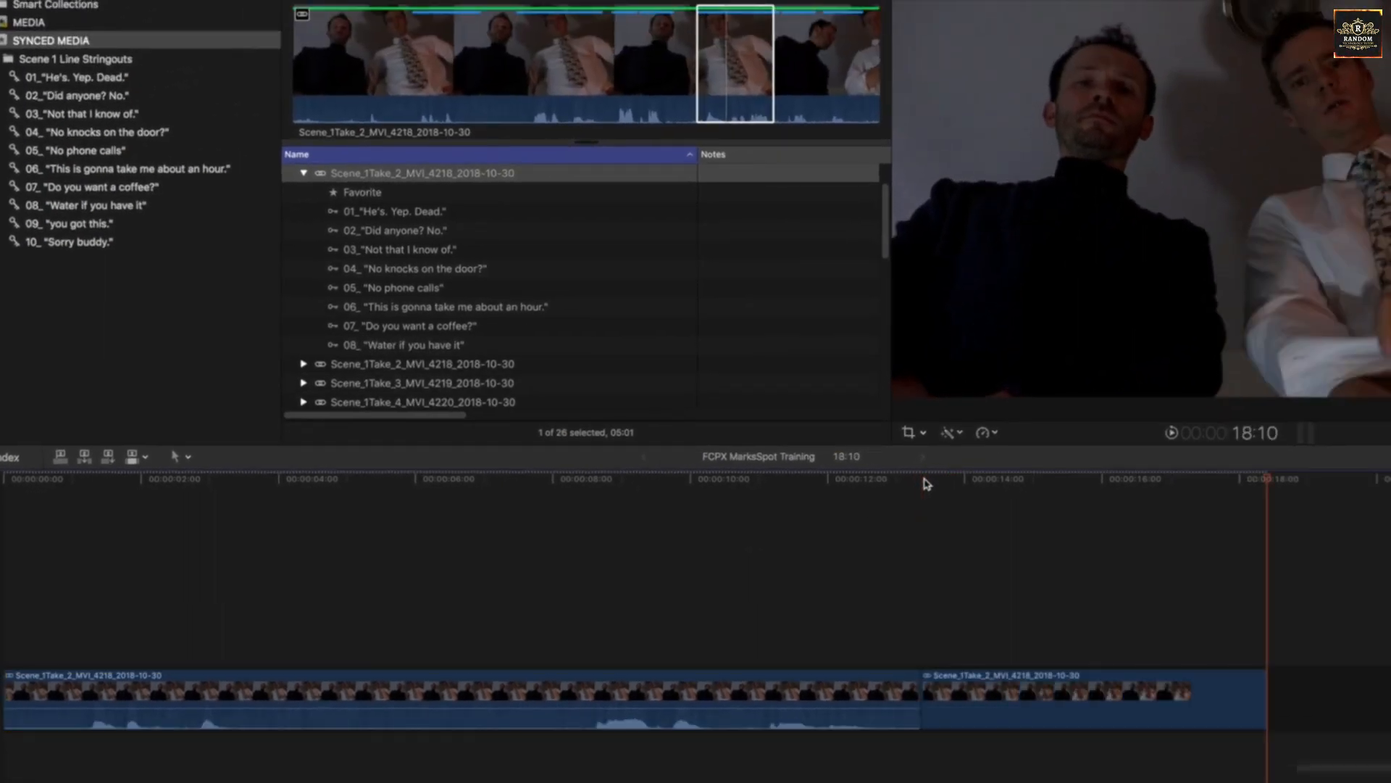
left_click(973, 690)
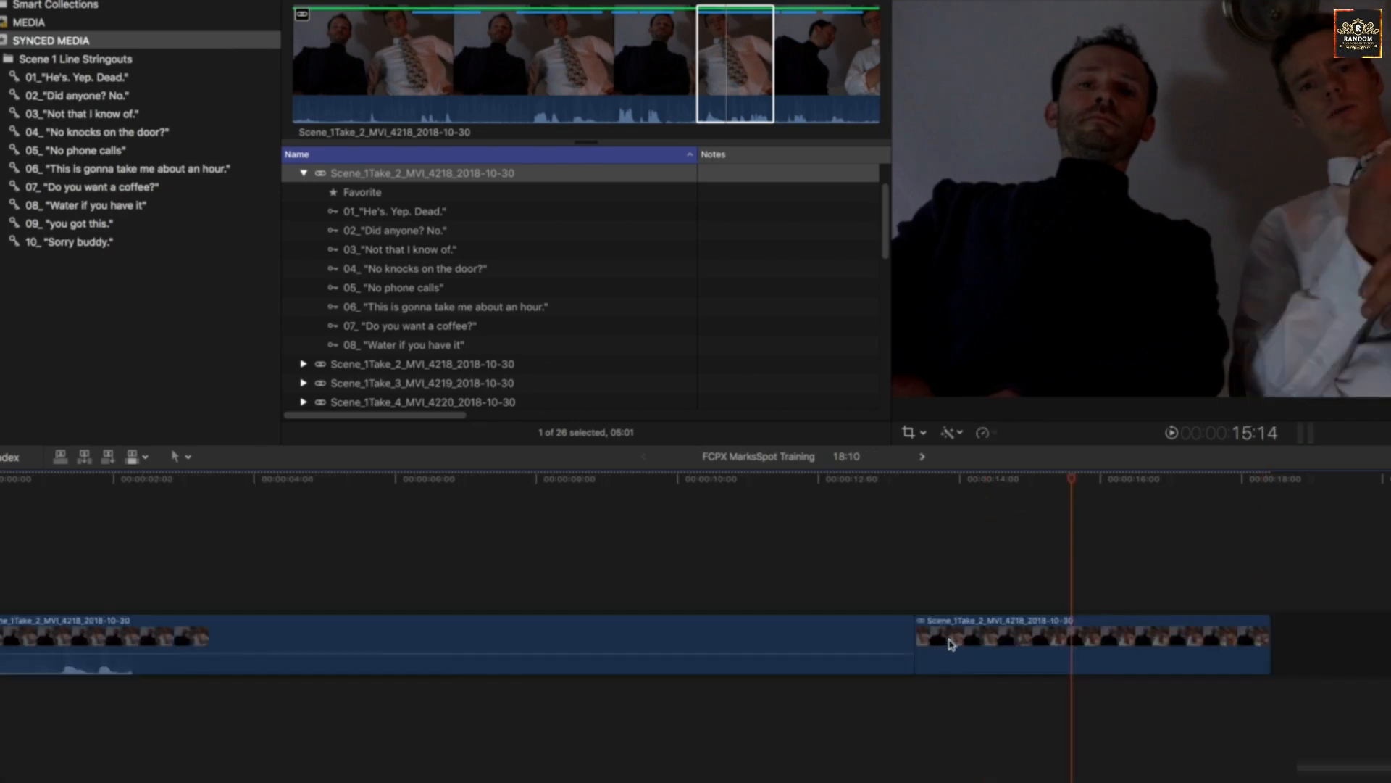
scroll(982, 642, "left", 1)
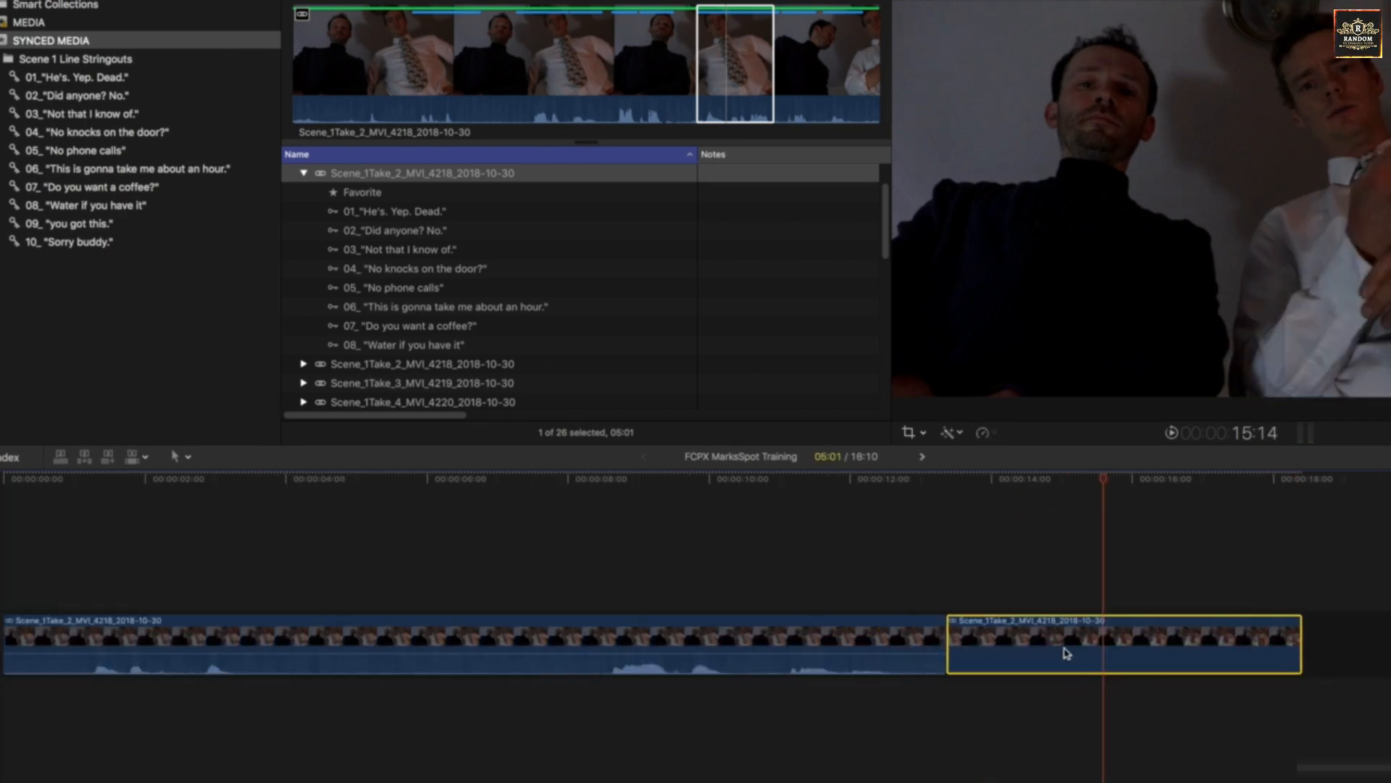
key("Delete")
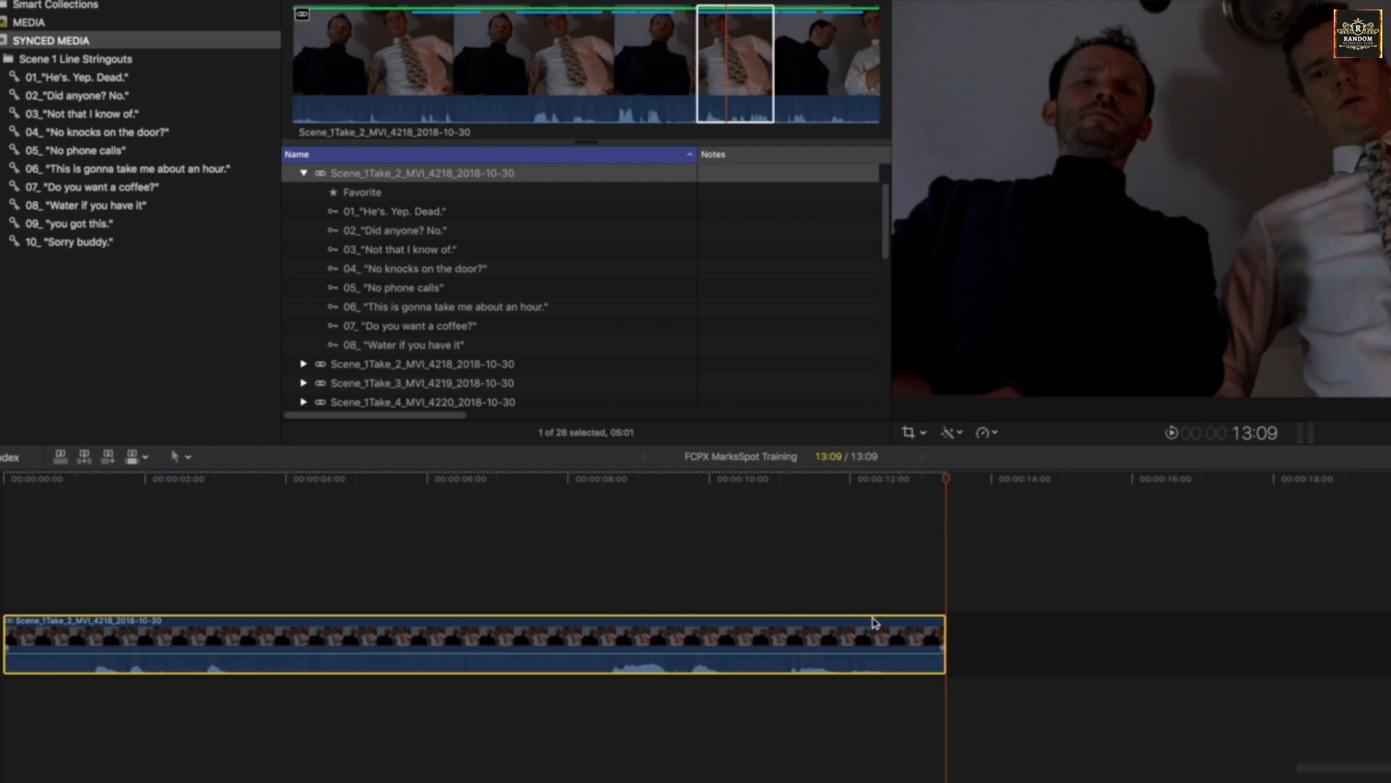
Set the edit commands to bring in all media and append the marked source range with its audio to the timeline's end.
left_click(731, 61)
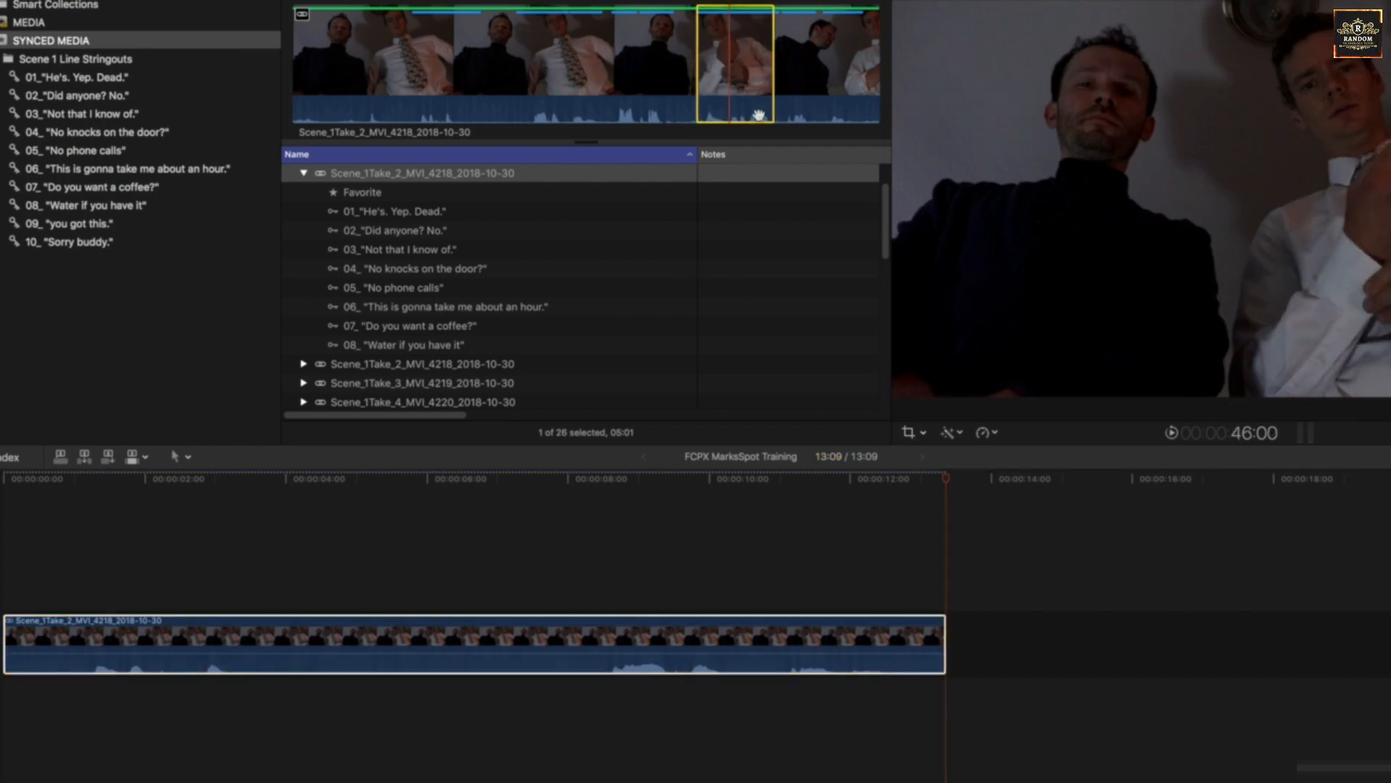
left_click(186, 456)
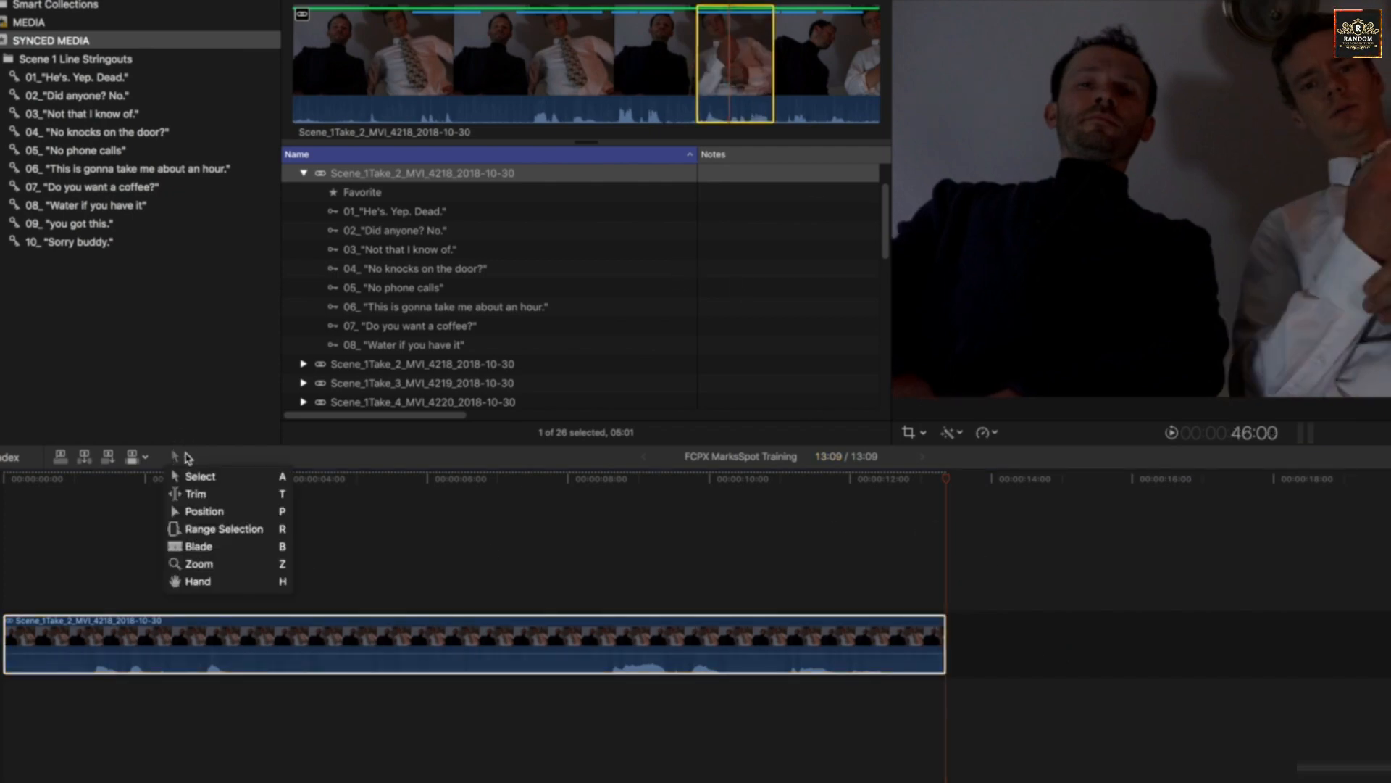
left_click(146, 457)
left_click(174, 475)
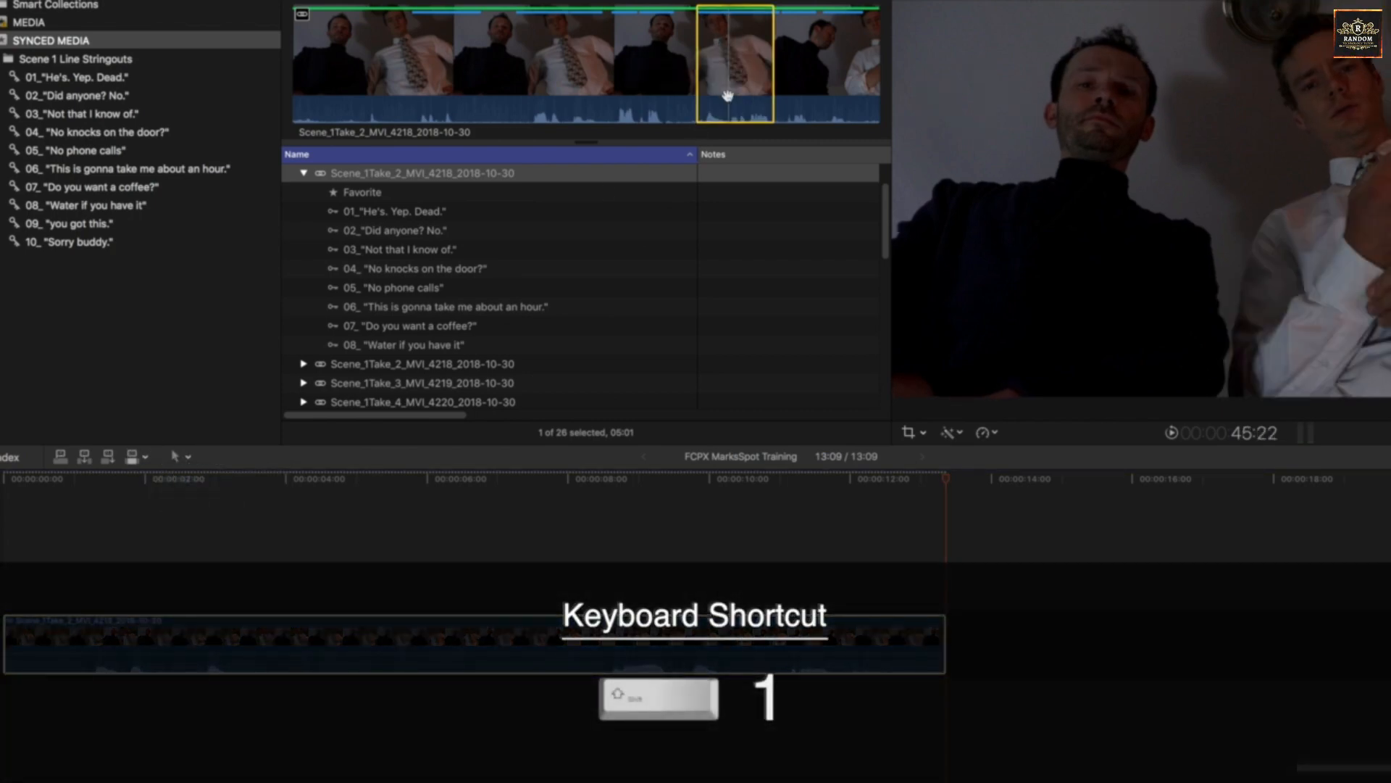
left_click_drag(728, 95, 1013, 650)
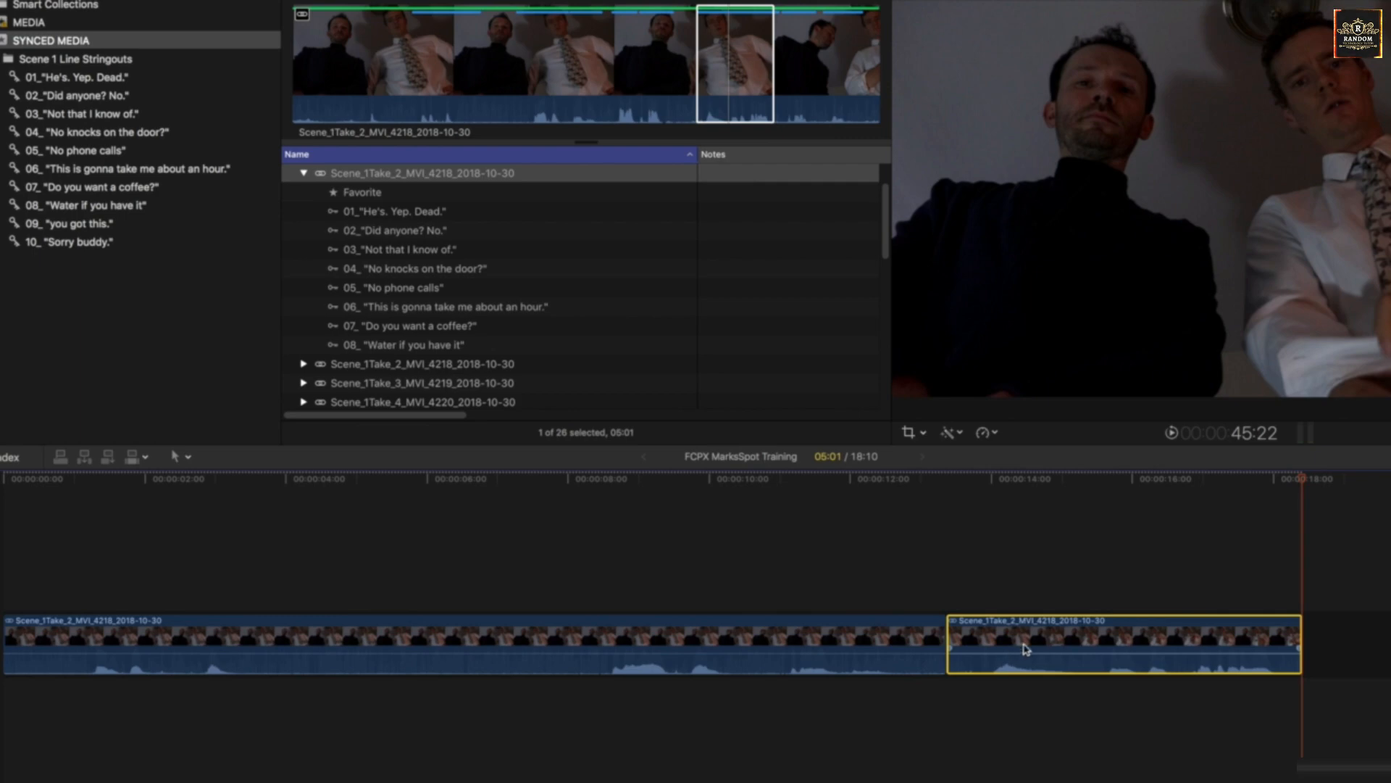
left_click(1066, 709)
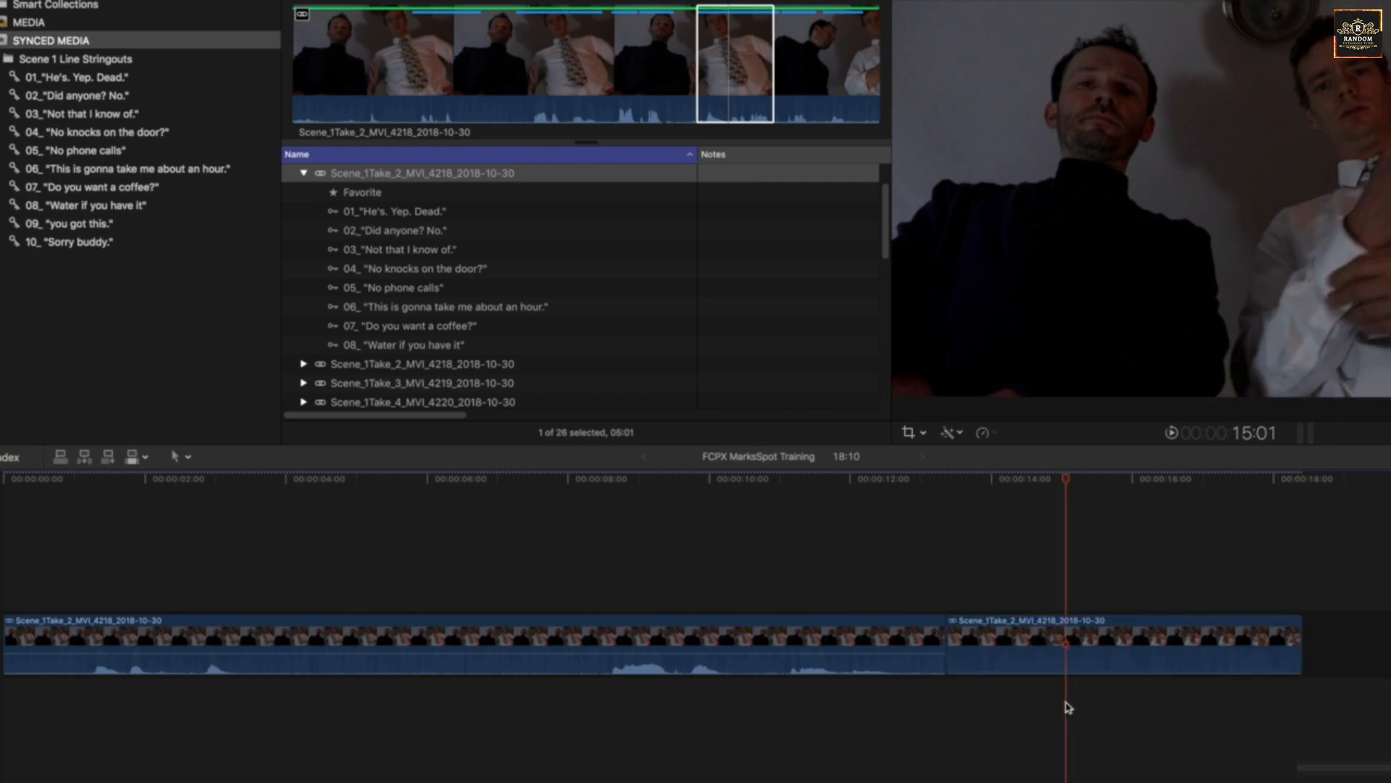
key("super+z")
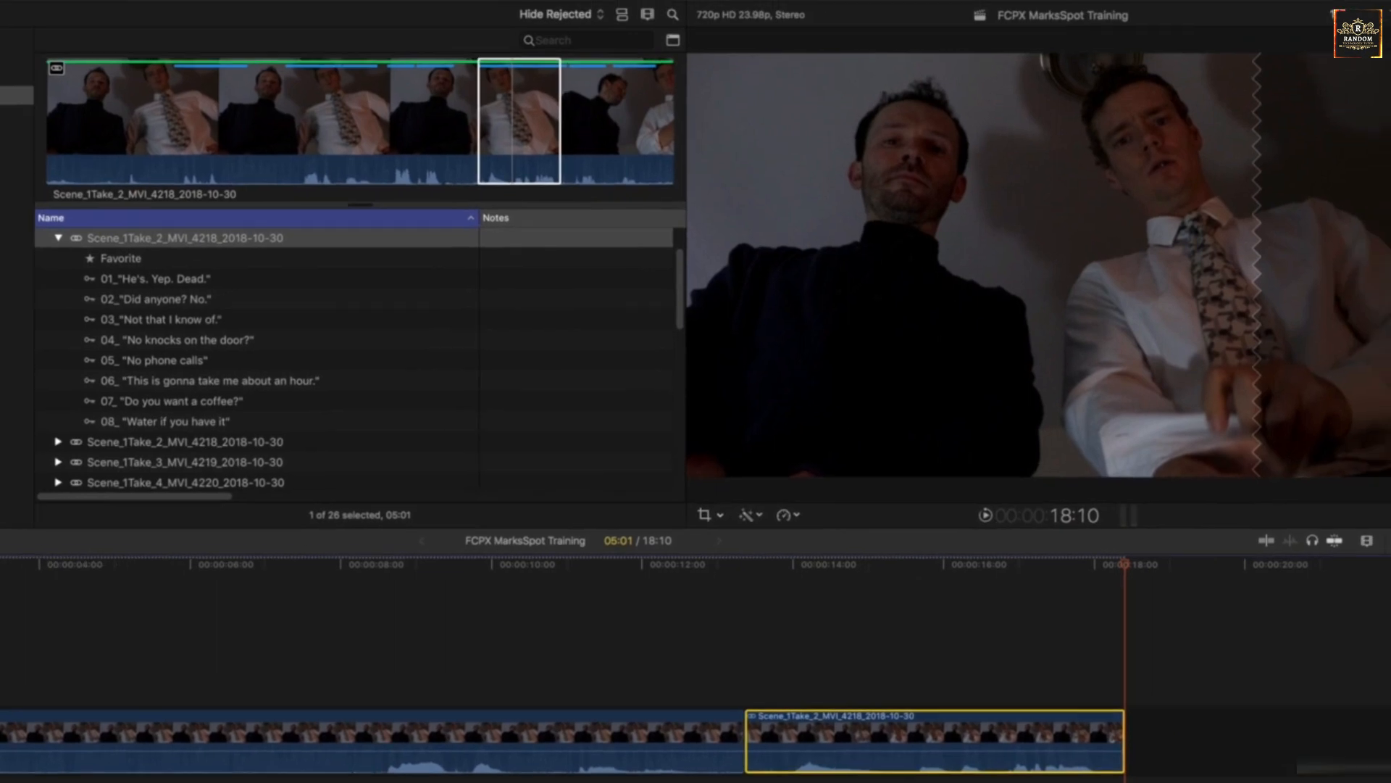
Open the appended clip's audio configuration in the inspector and disable its Connected audio, toggling it to compare the timeline waveforms.
key("super+4")
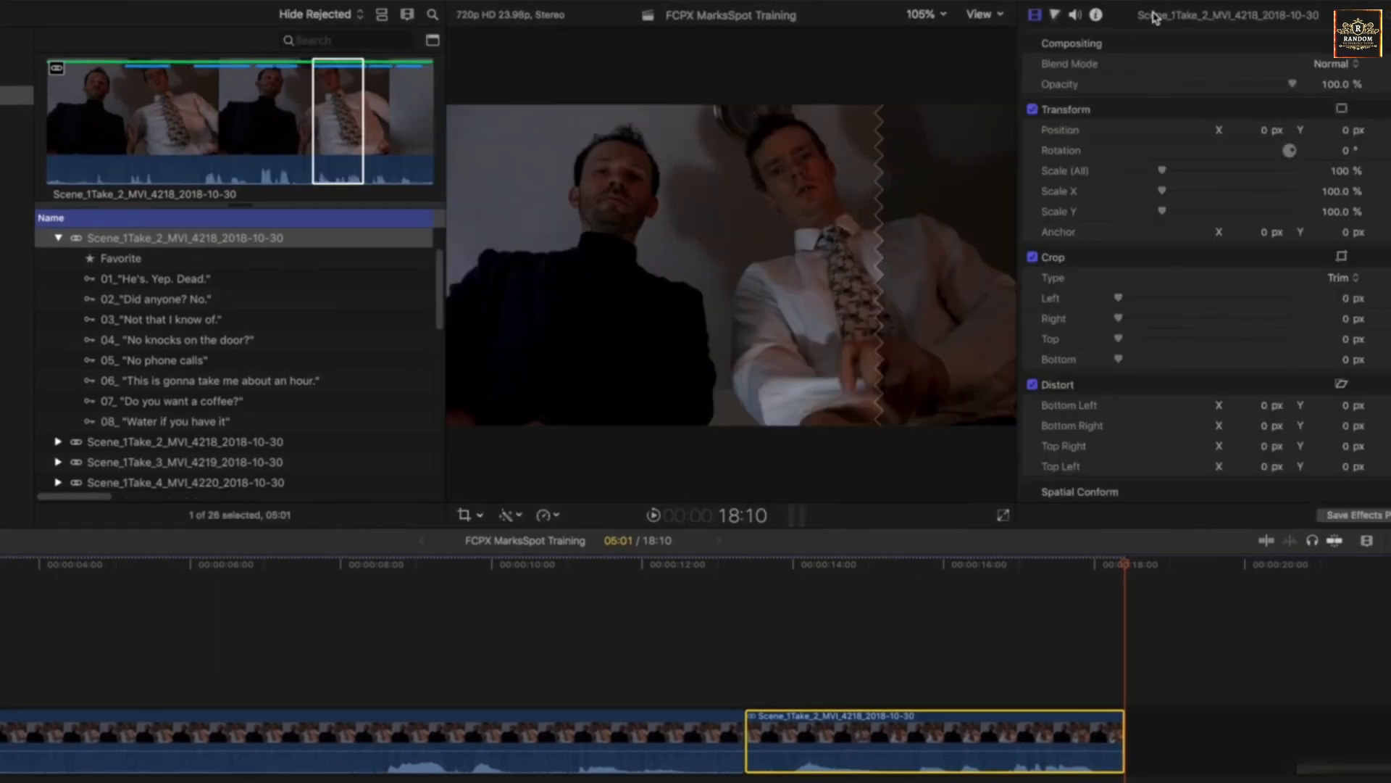
left_click(1075, 14)
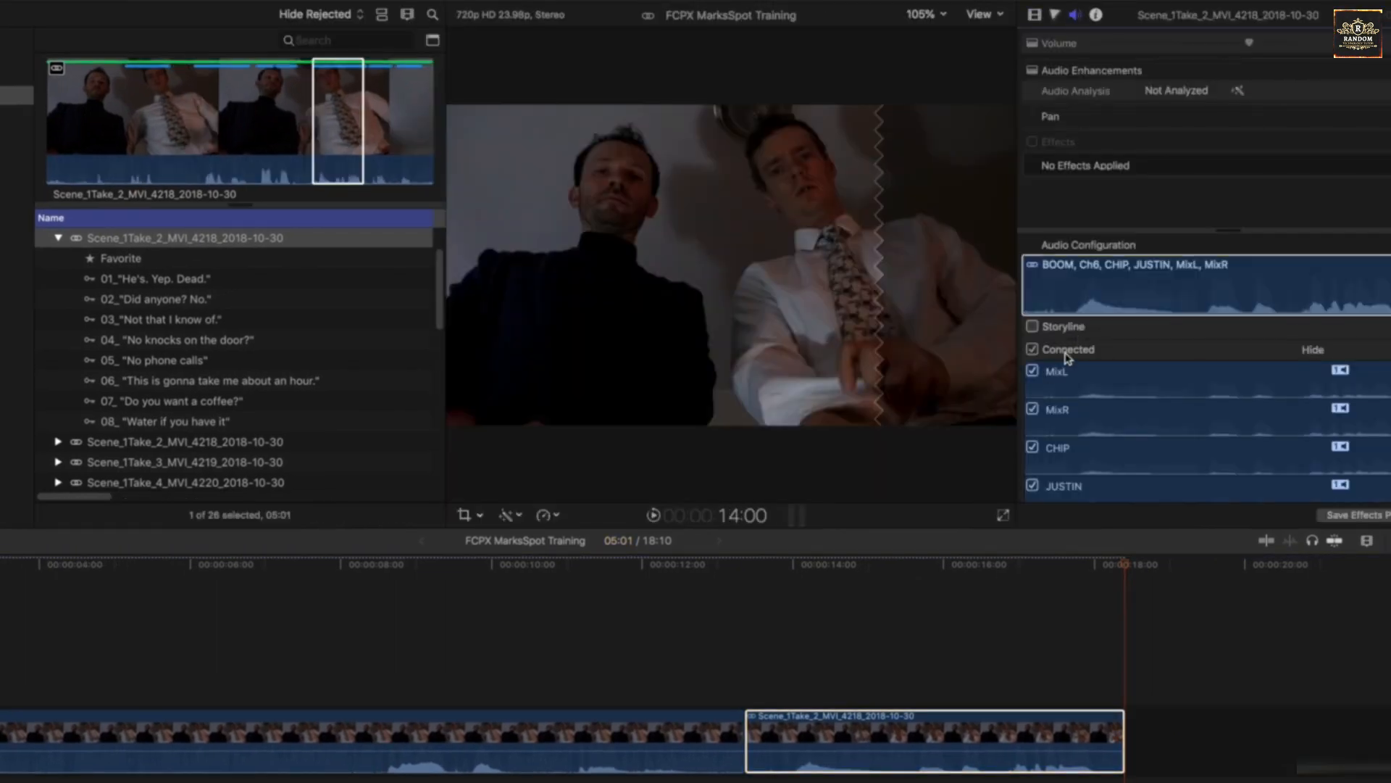
left_click(1032, 350)
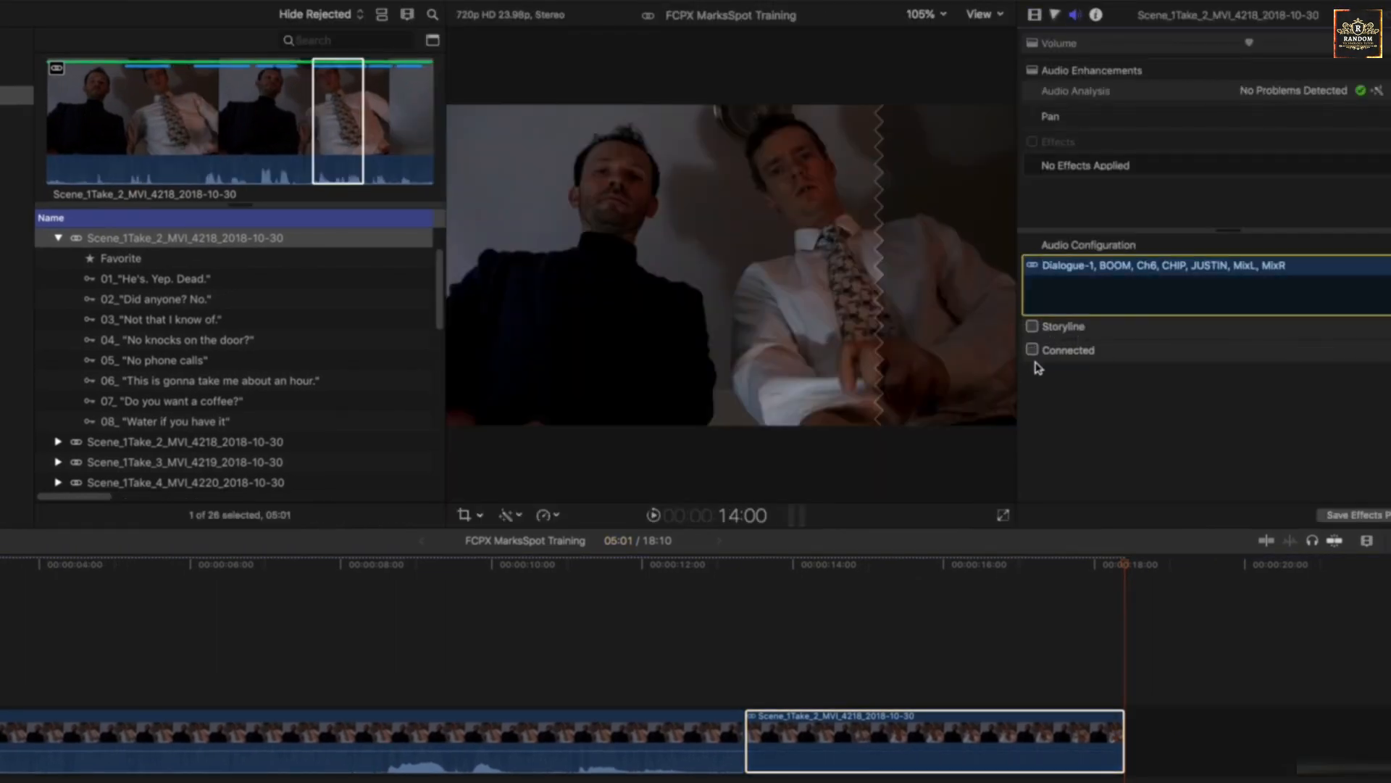
left_click(824, 735)
left_click(669, 764)
left_click(817, 766)
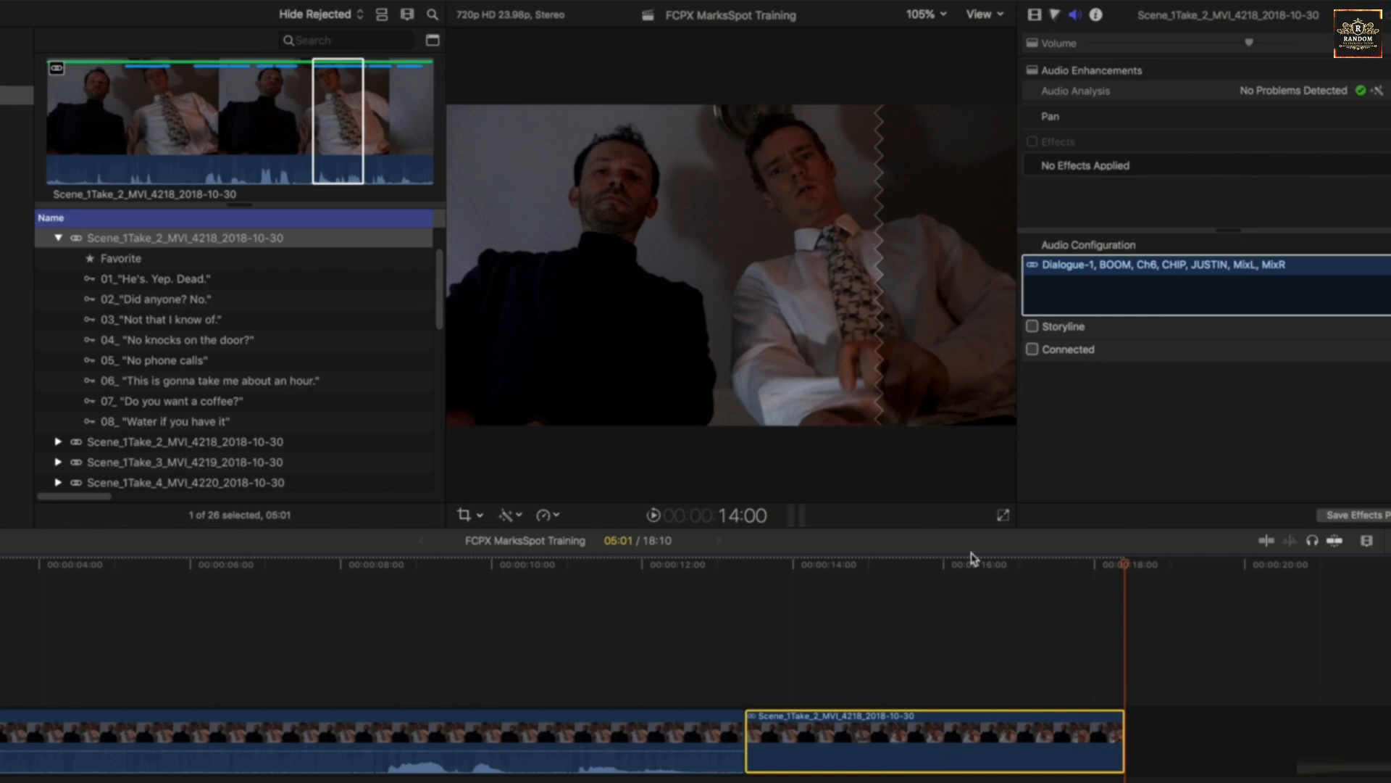
left_click(1032, 352)
left_click(1032, 352)
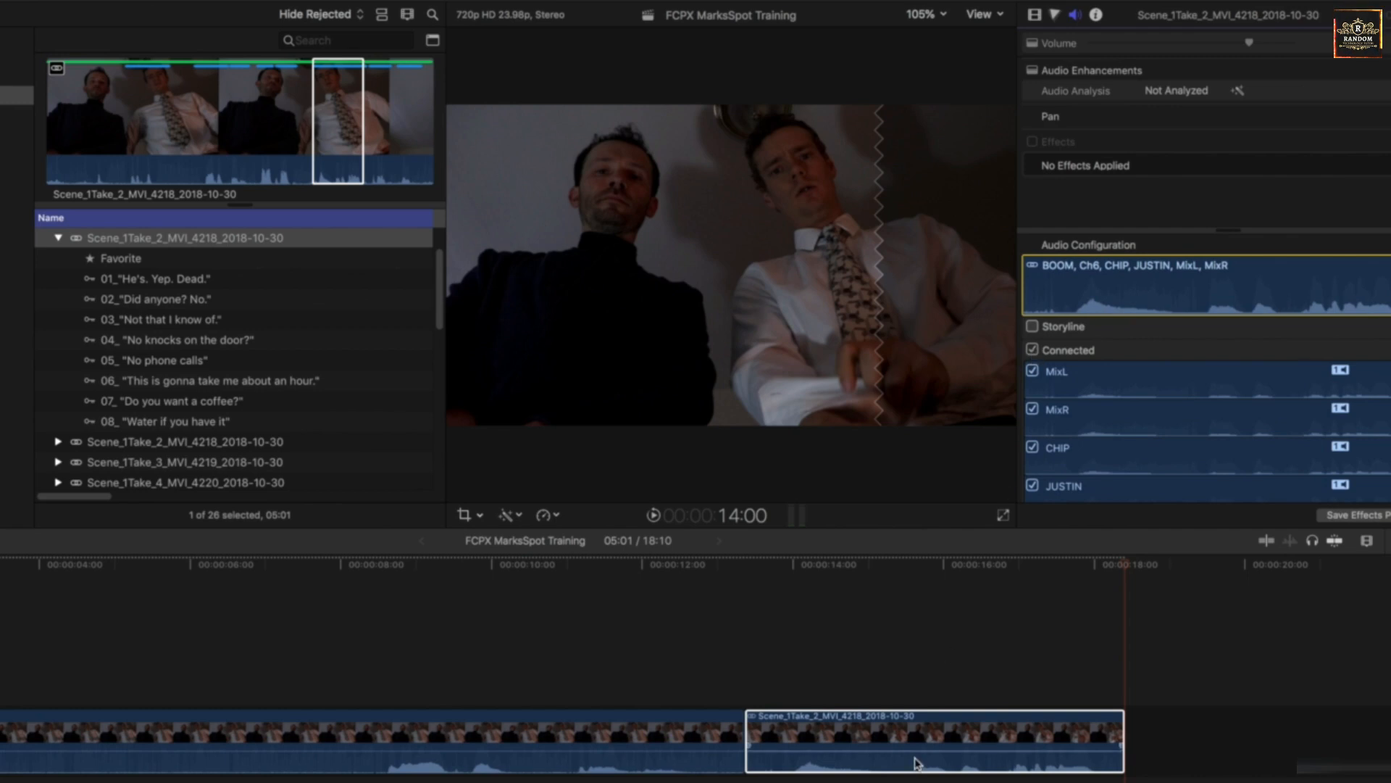
left_click(1033, 351)
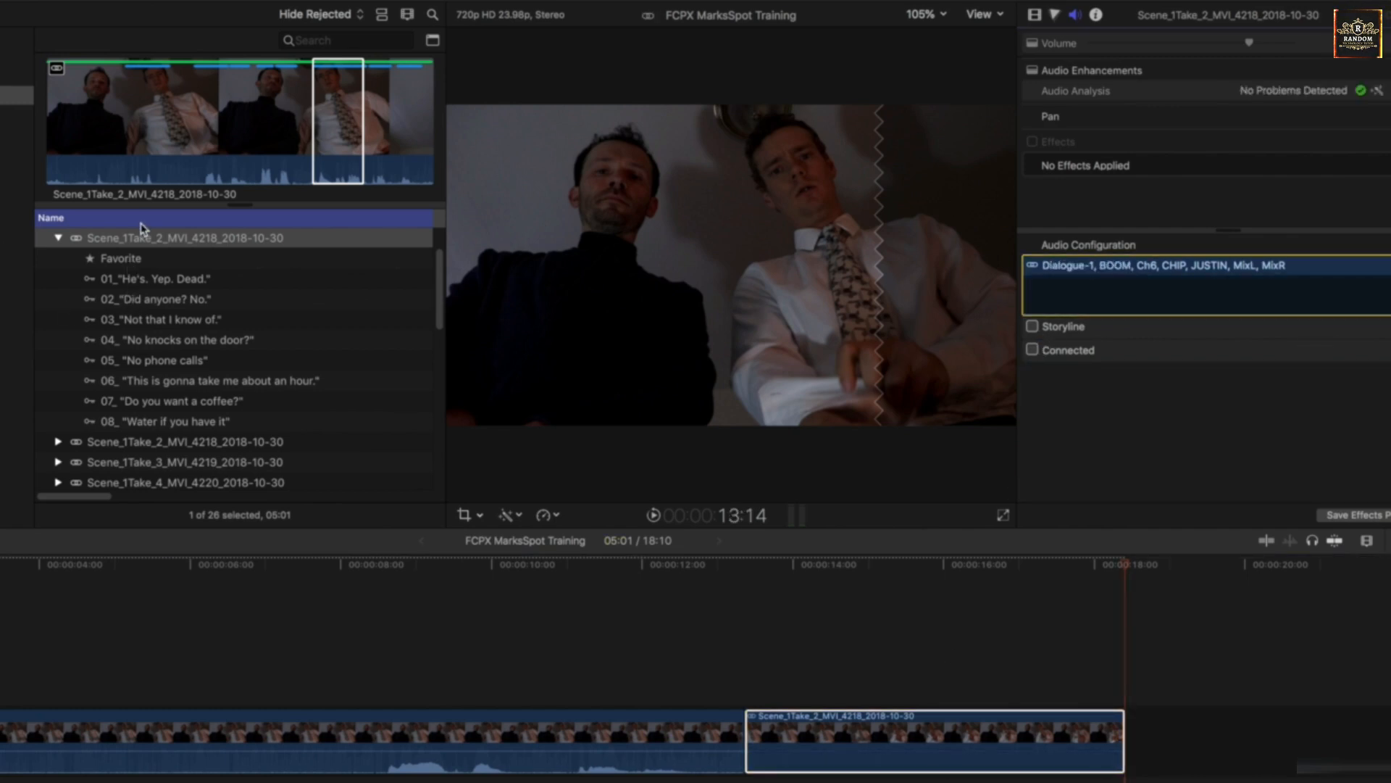
Append the marked source range to the timeline again as video only and select the new clip.
left_click(312, 141)
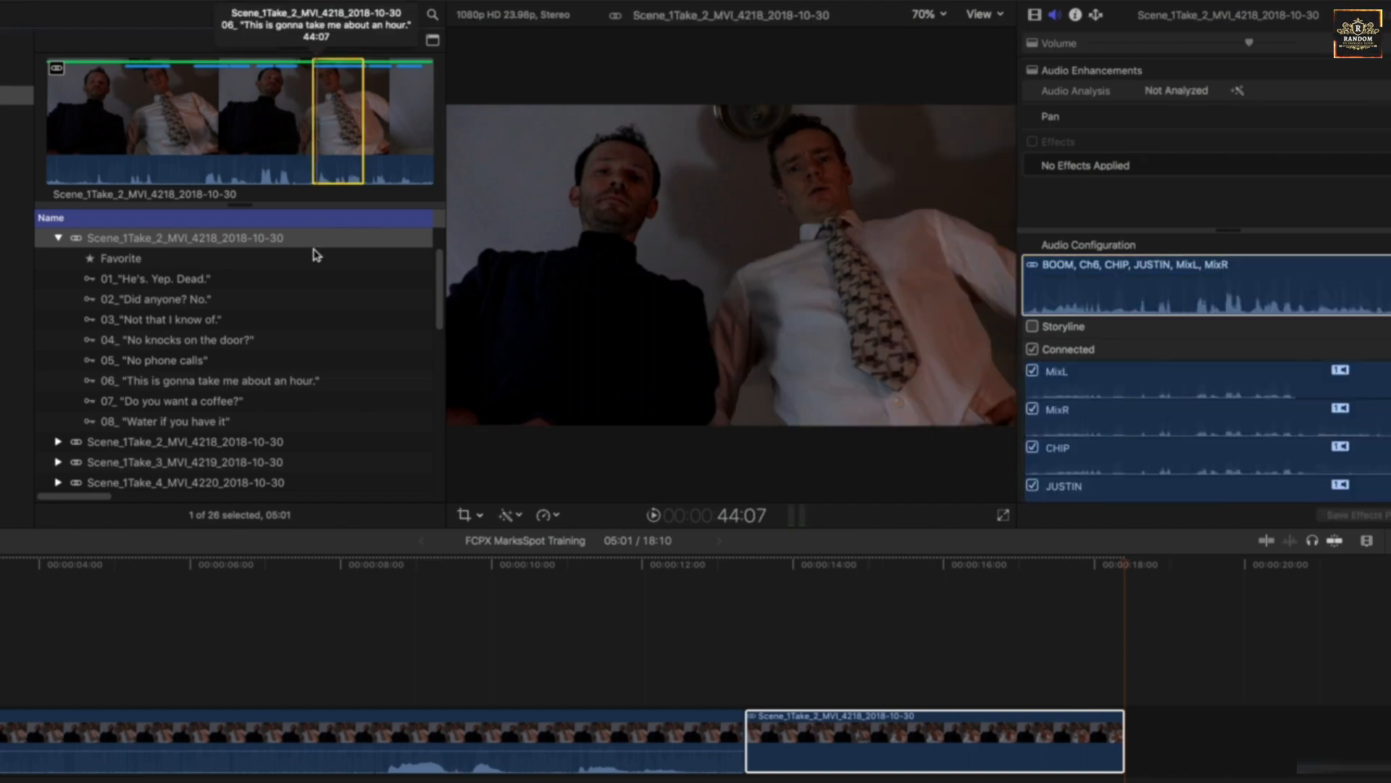
key("e")
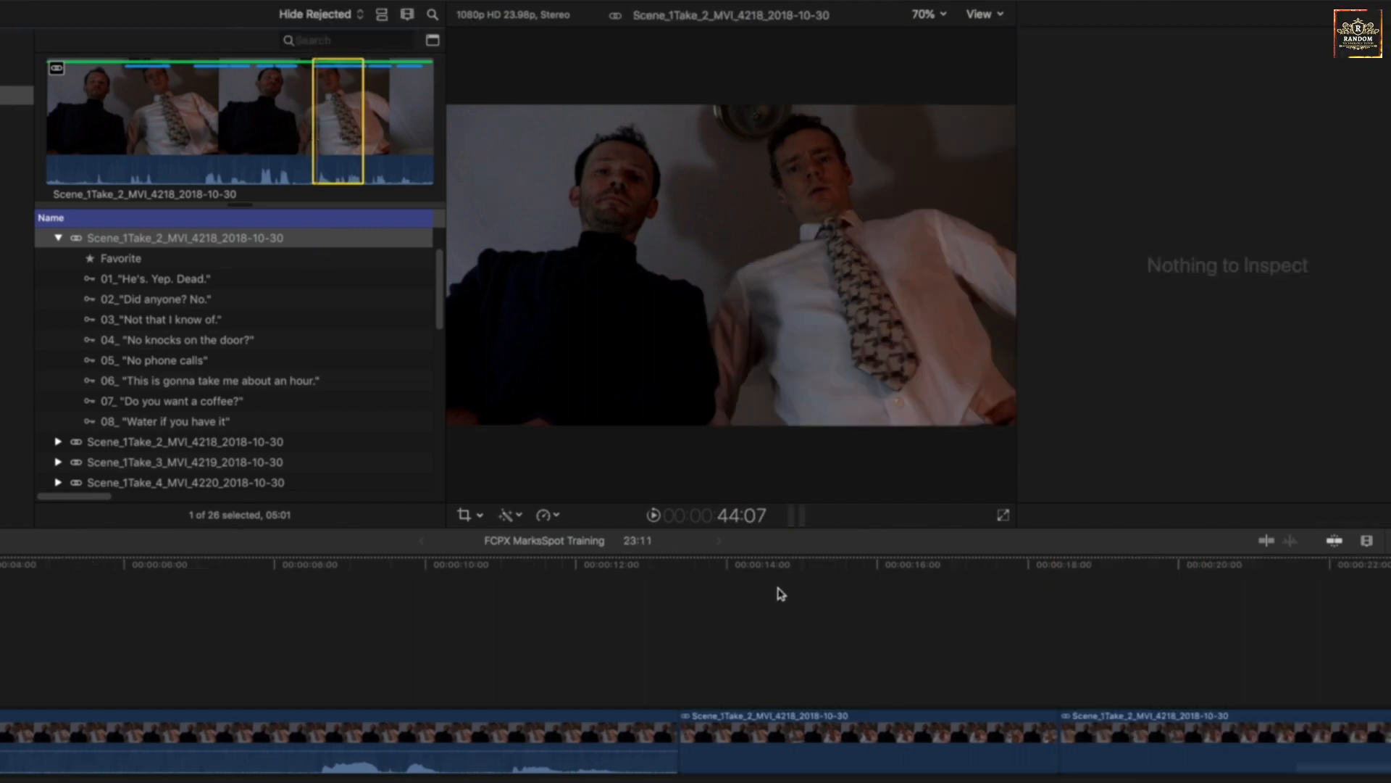
left_click(803, 749)
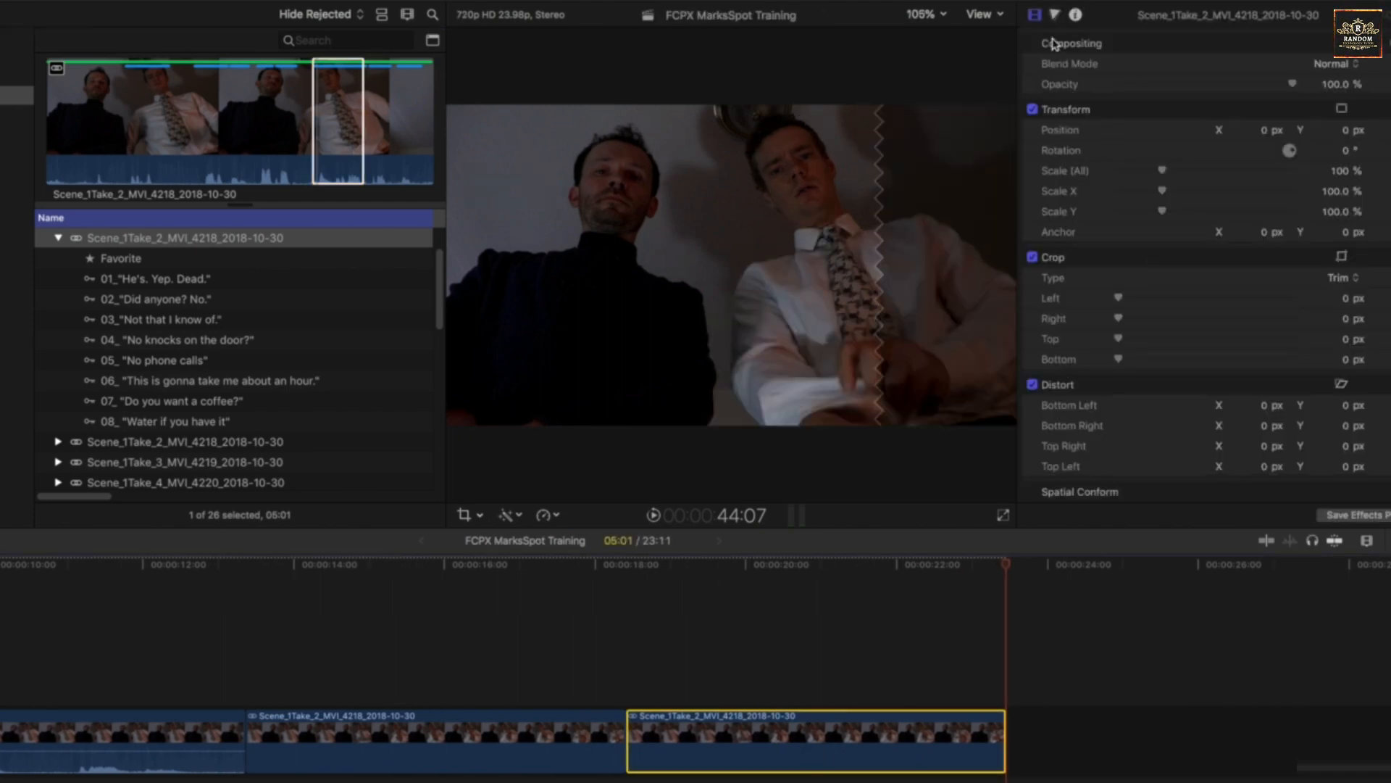
Examine the video-only clip's video, color and info inspectors and the availability of audio commands for it.
left_click(1054, 20)
left_click(1035, 14)
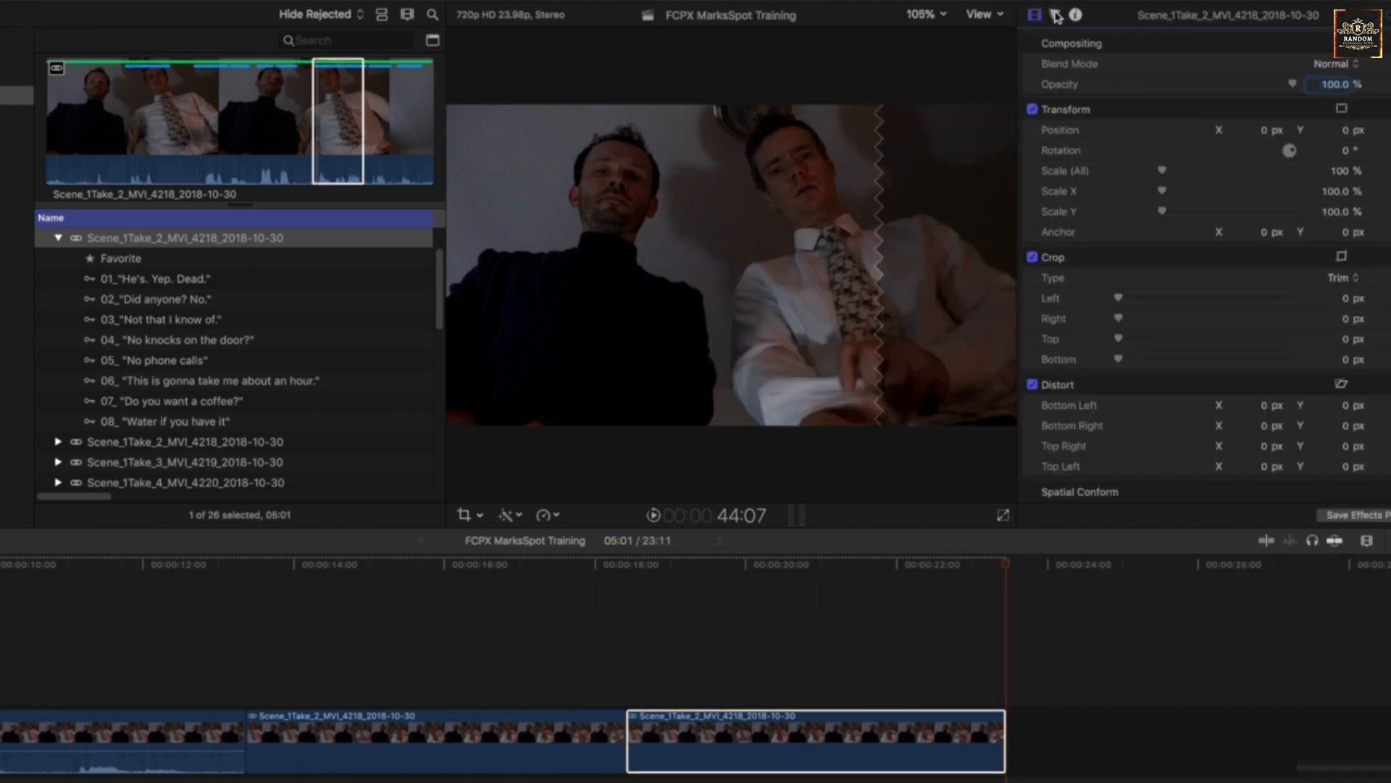
left_click(1054, 16)
left_click(1076, 15)
left_click(1055, 16)
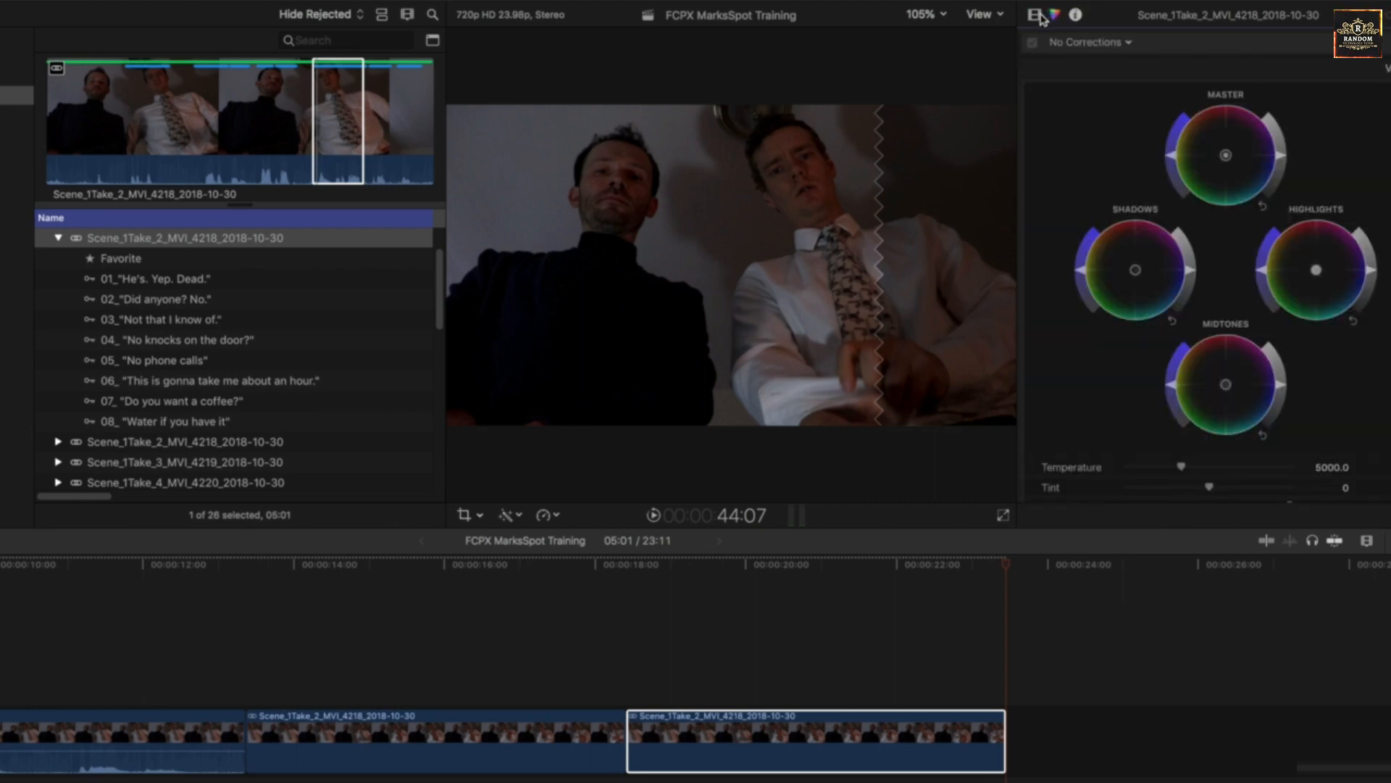
left_click(1038, 16)
left_click(1057, 15)
left_click(763, 761)
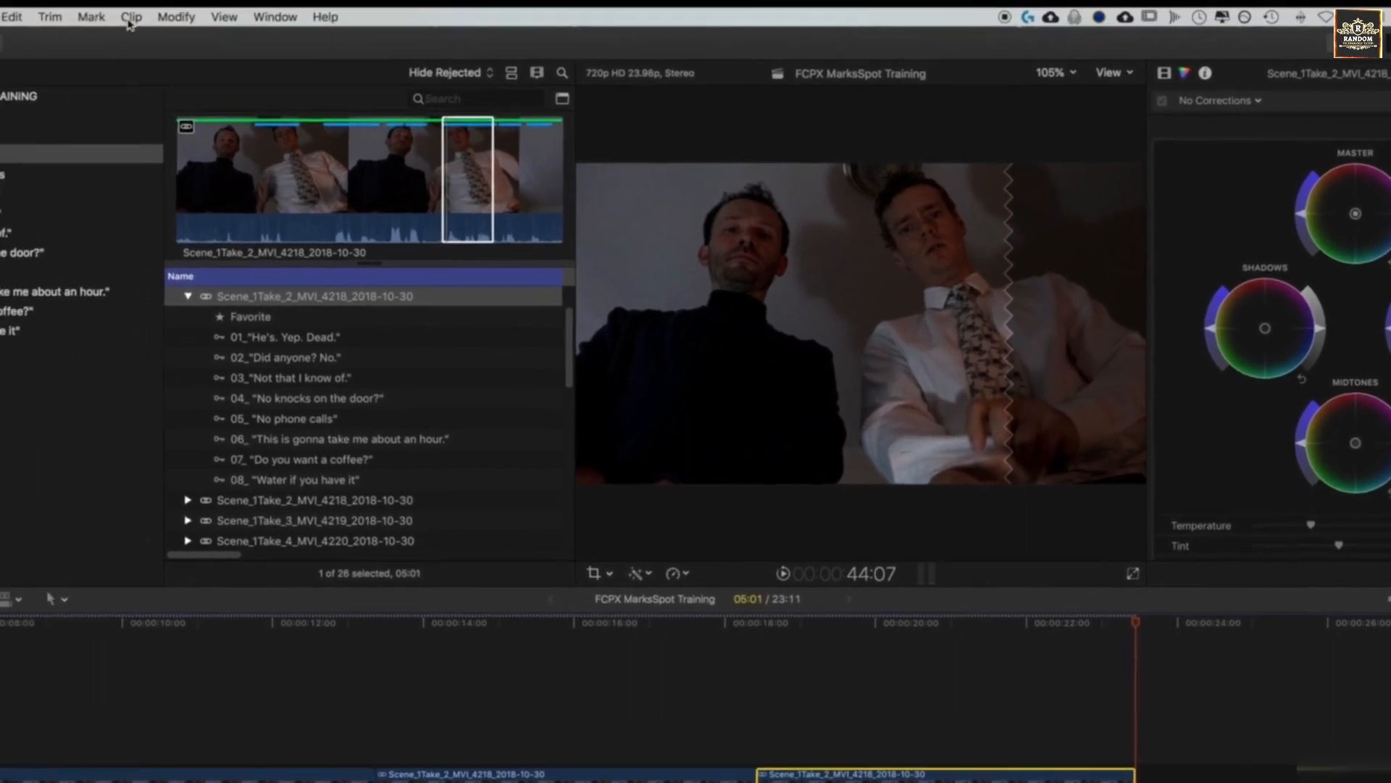
left_click(145, 20)
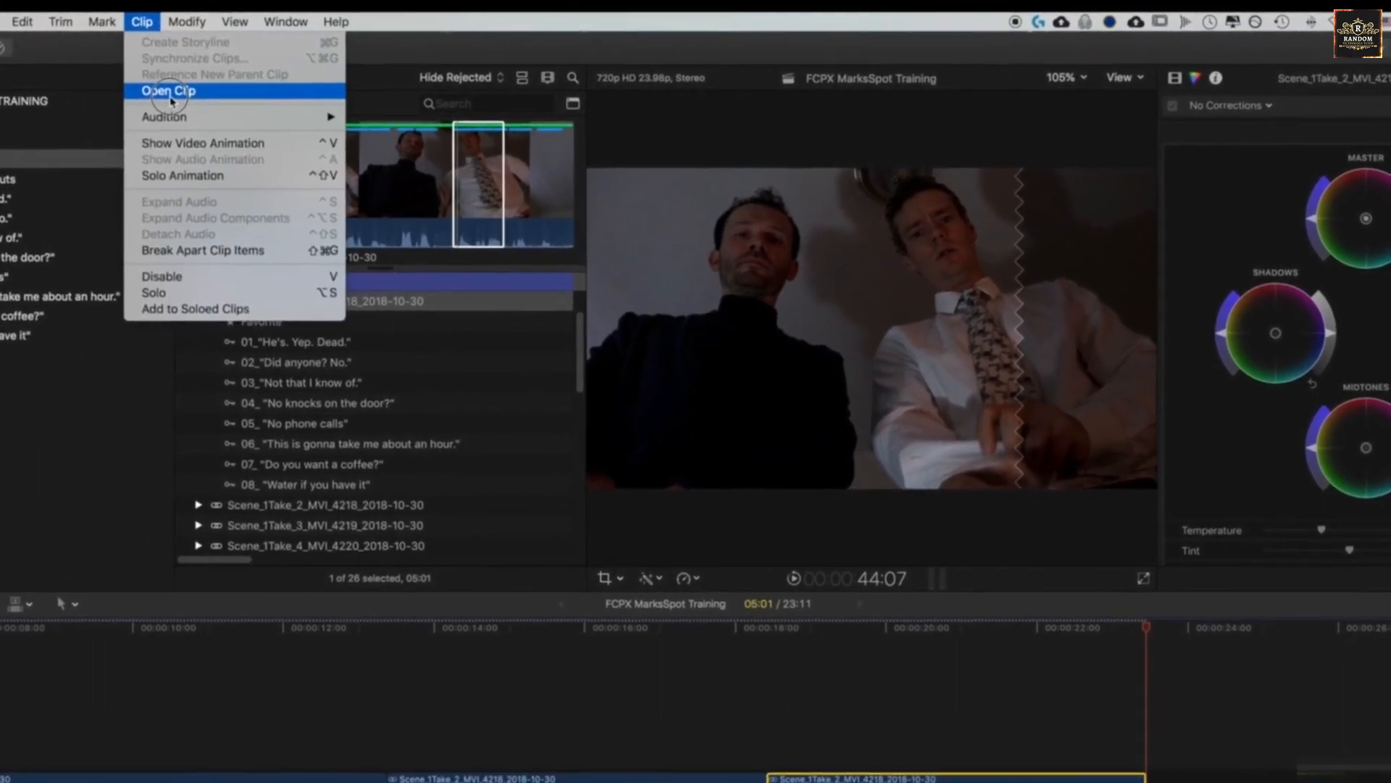
left_click(910, 671)
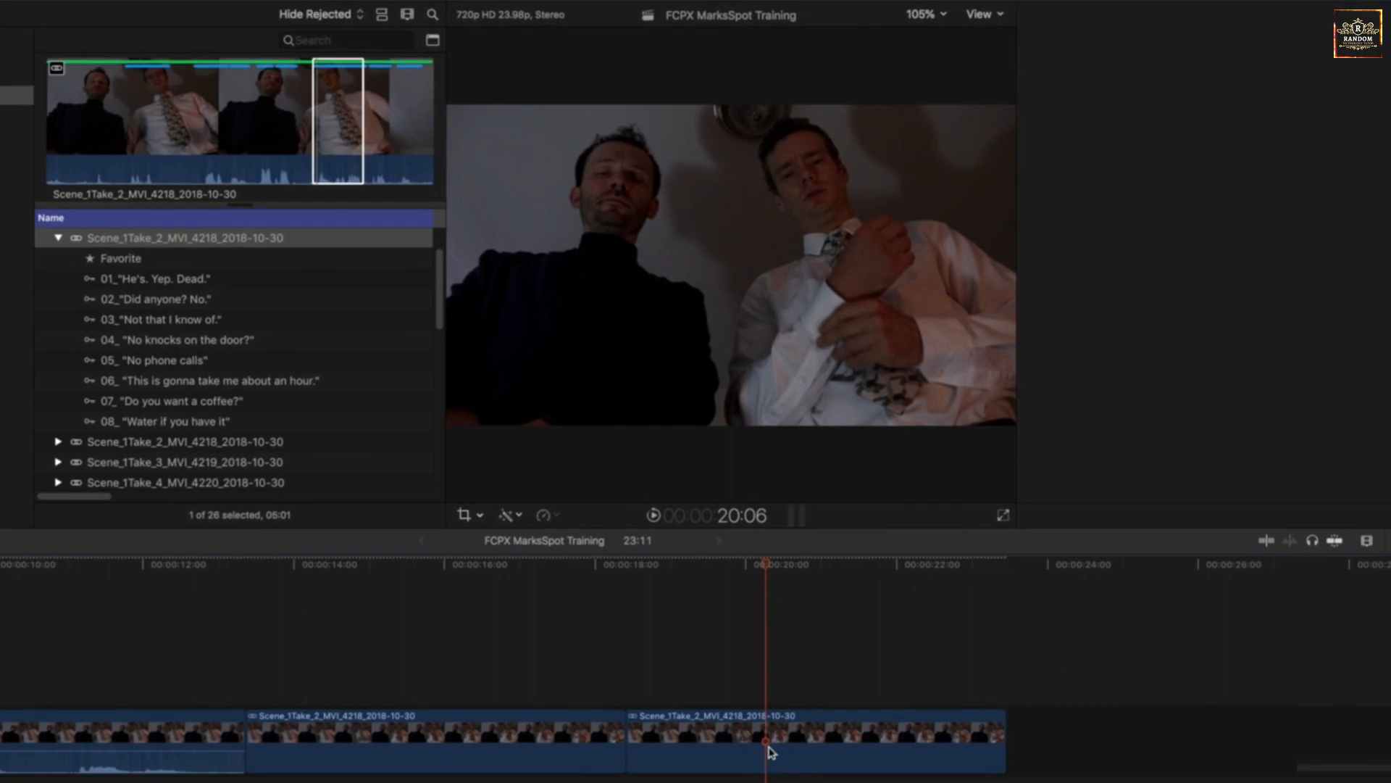
Delete the two appended clips, leaving only the first clip in the timeline.
left_click(788, 759)
key("Delete")
left_click(438, 722)
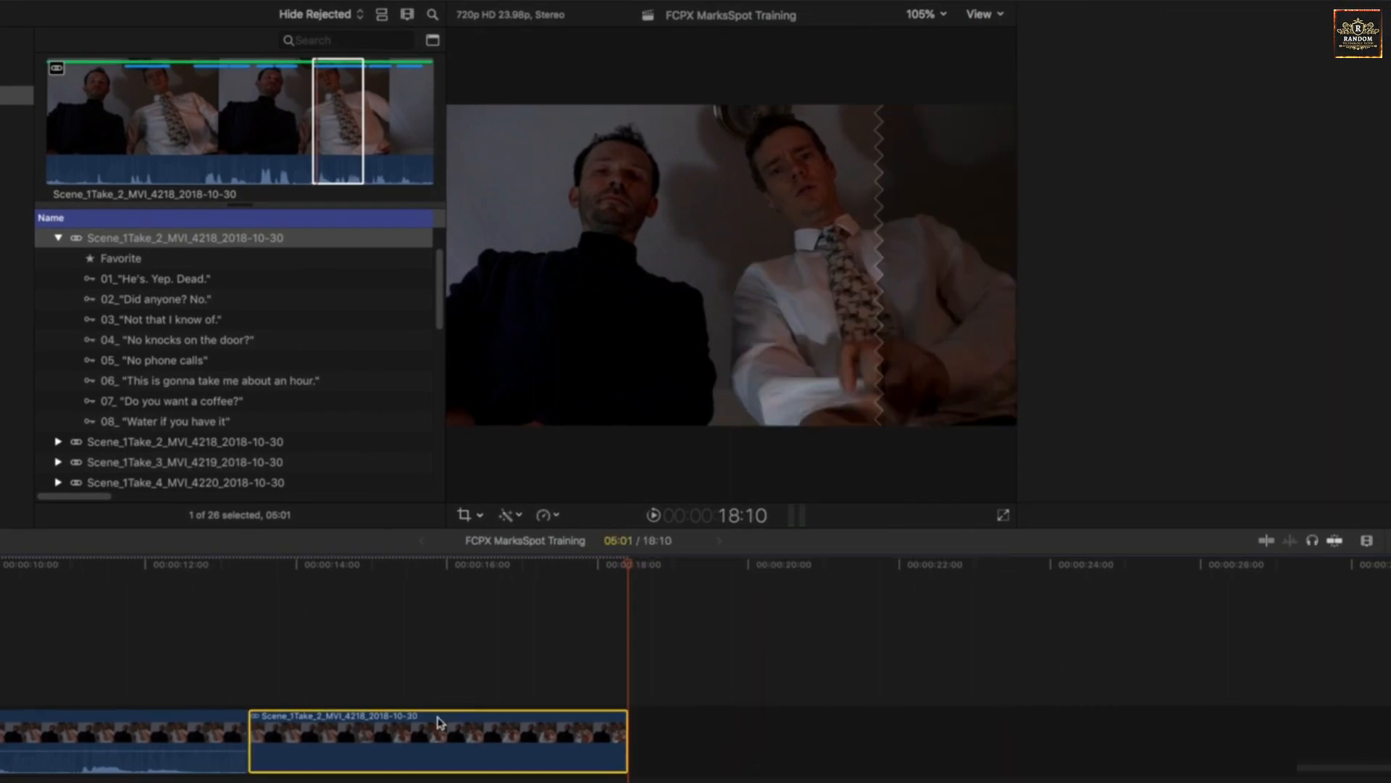
key("Delete")
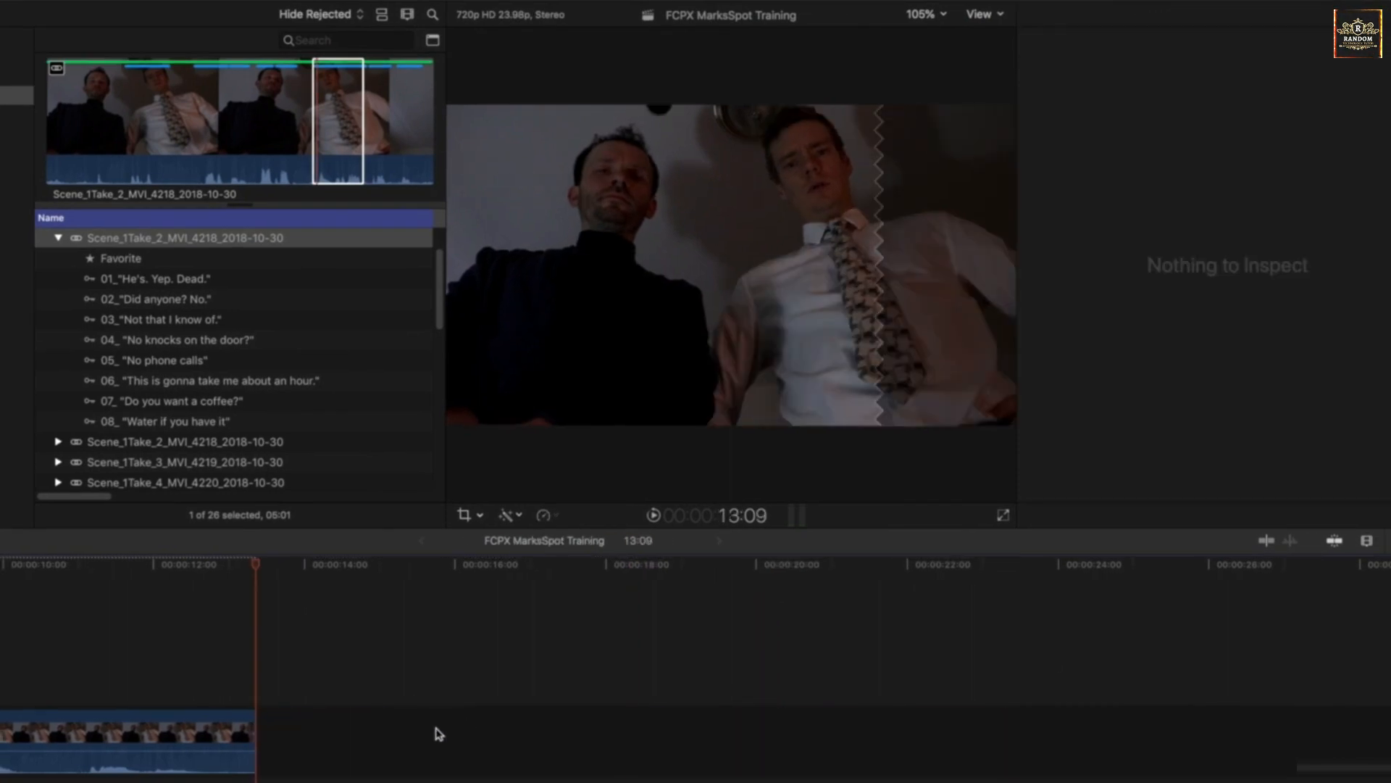
Bring the marked source range onto the remaining timeline clip, examine the offered replace options and dismiss them.
left_click(593, 738)
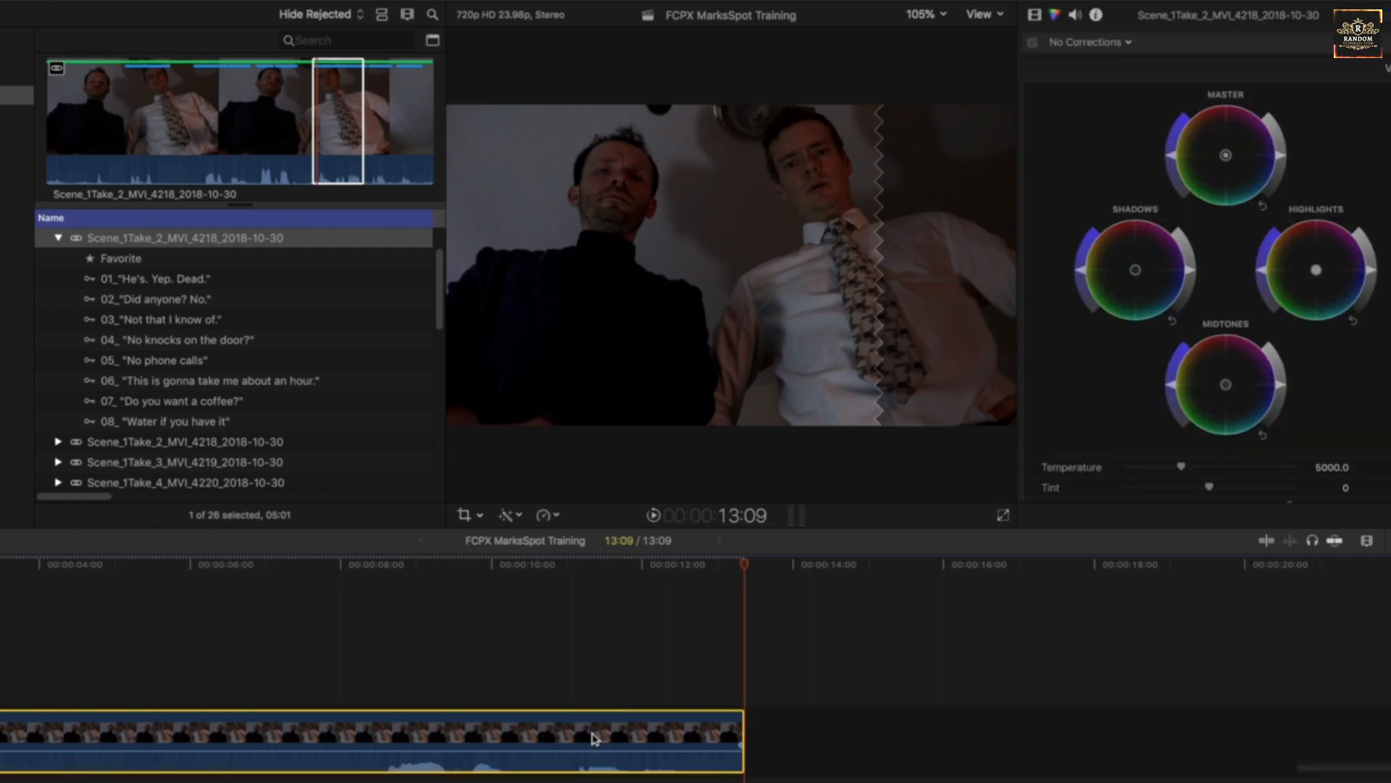
left_click(213, 566)
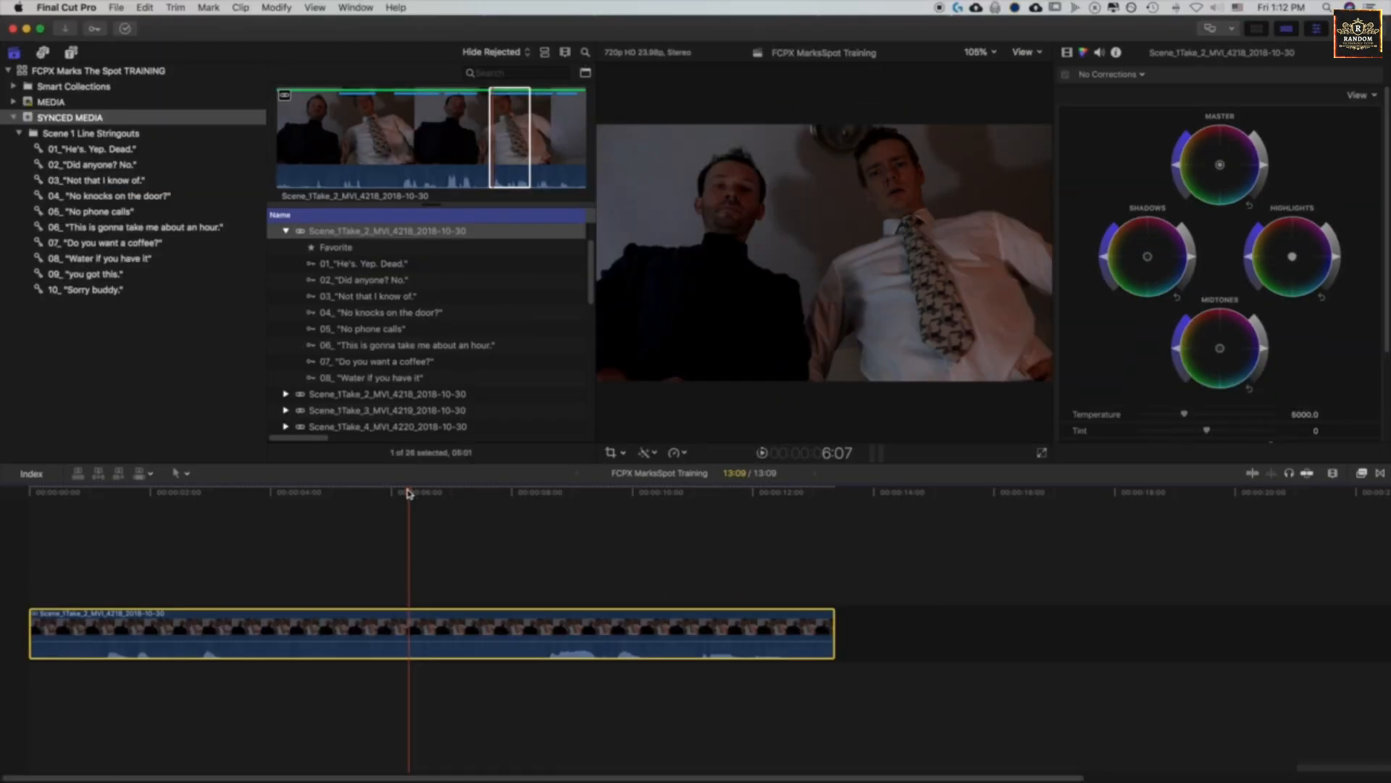
left_click(516, 120)
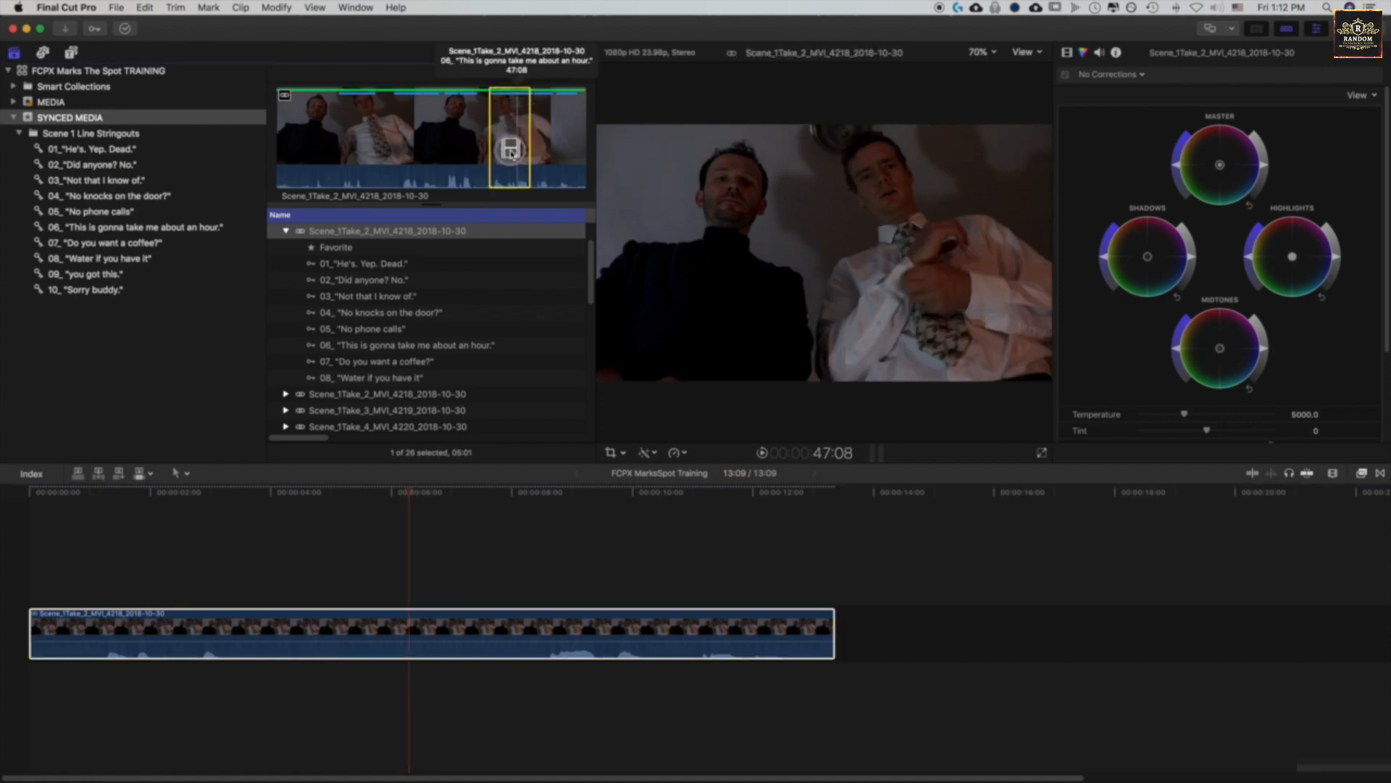
left_click_drag(511, 152, 446, 621)
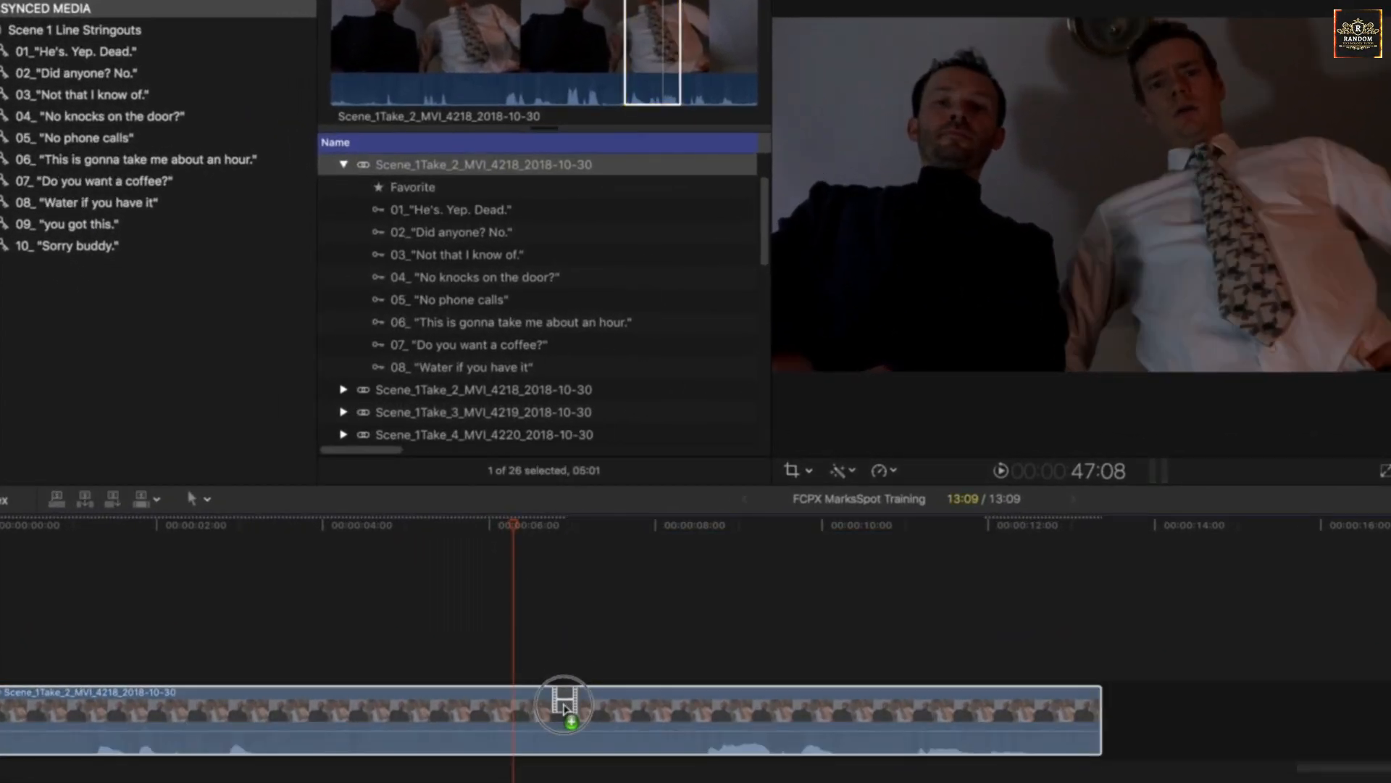
left_click_drag(564, 707, 569, 719)
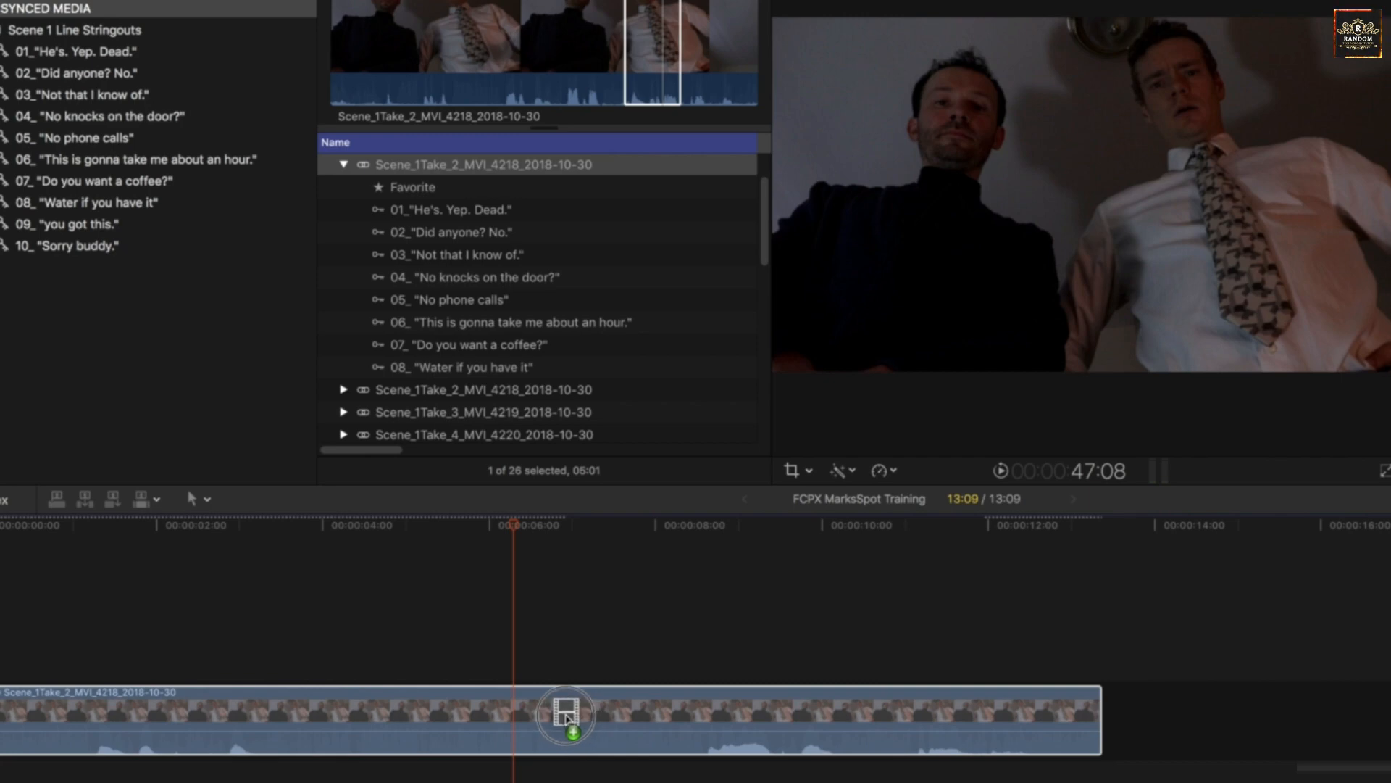
left_click_drag(569, 719, 567, 719)
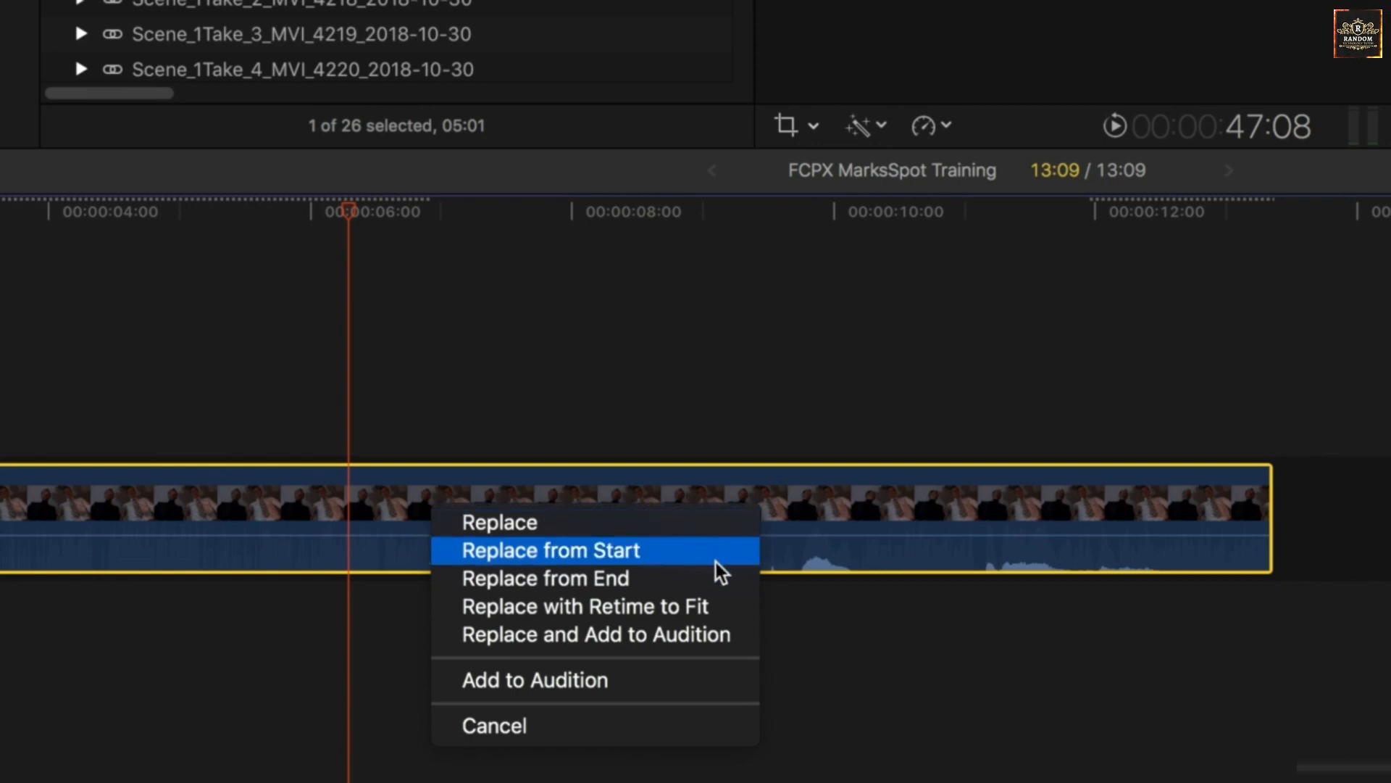
left_click(727, 609)
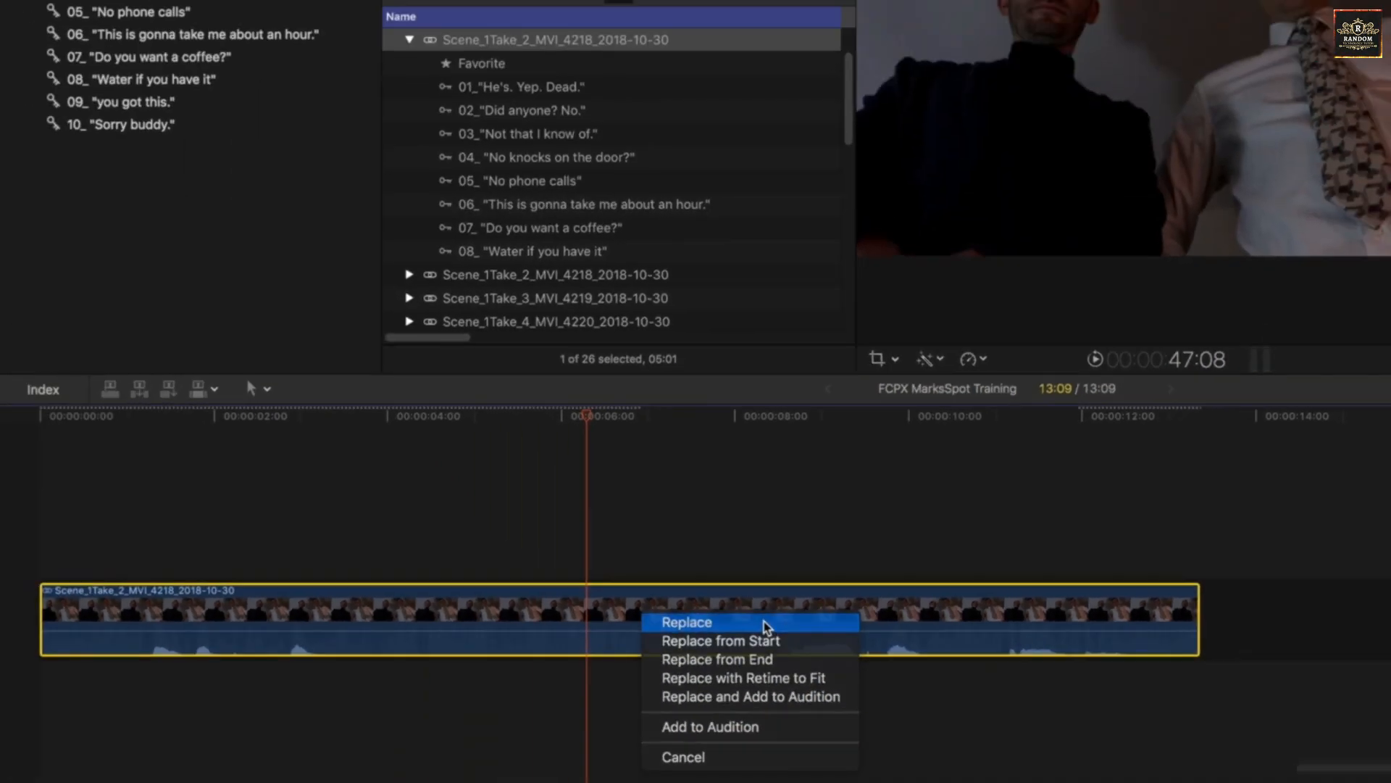
left_click(608, 521)
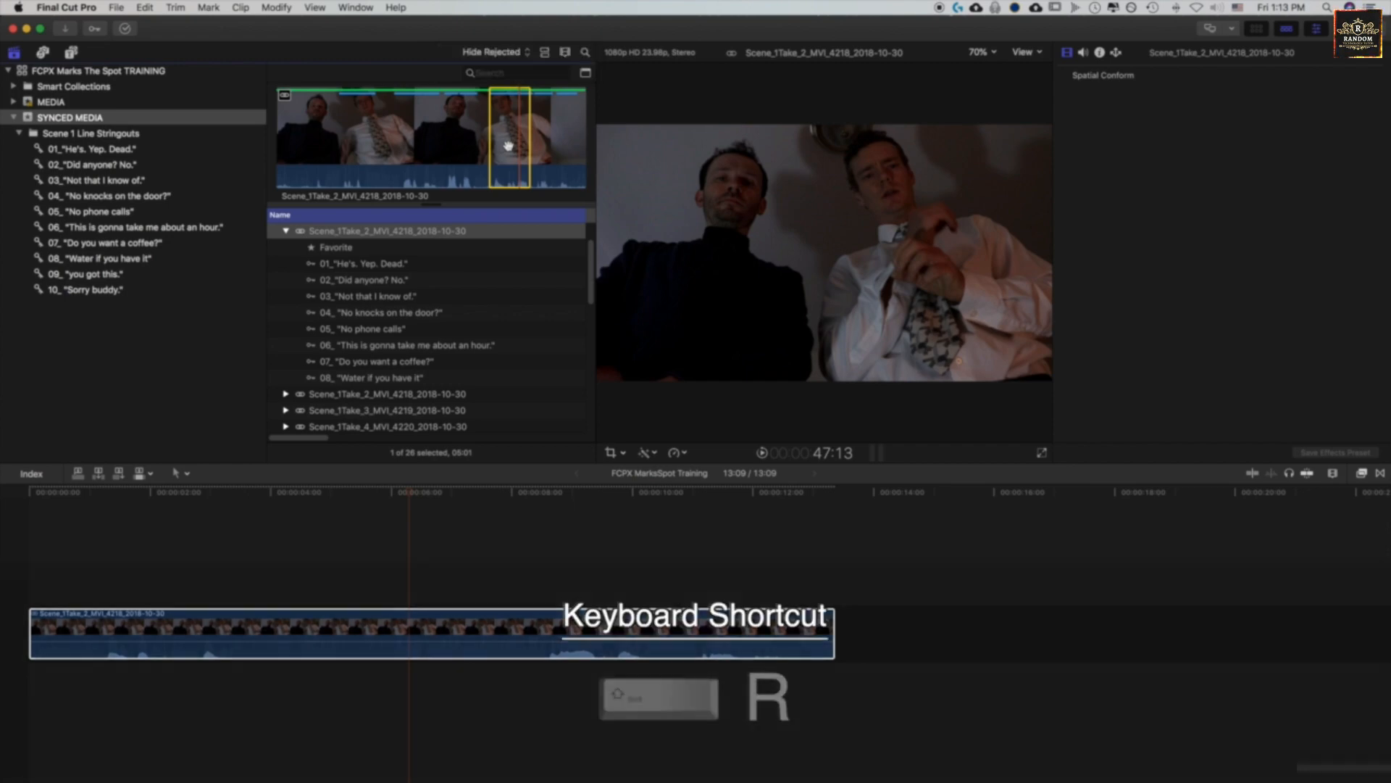
Replace the selected timeline clip with the marked source range.
key("shift+r")
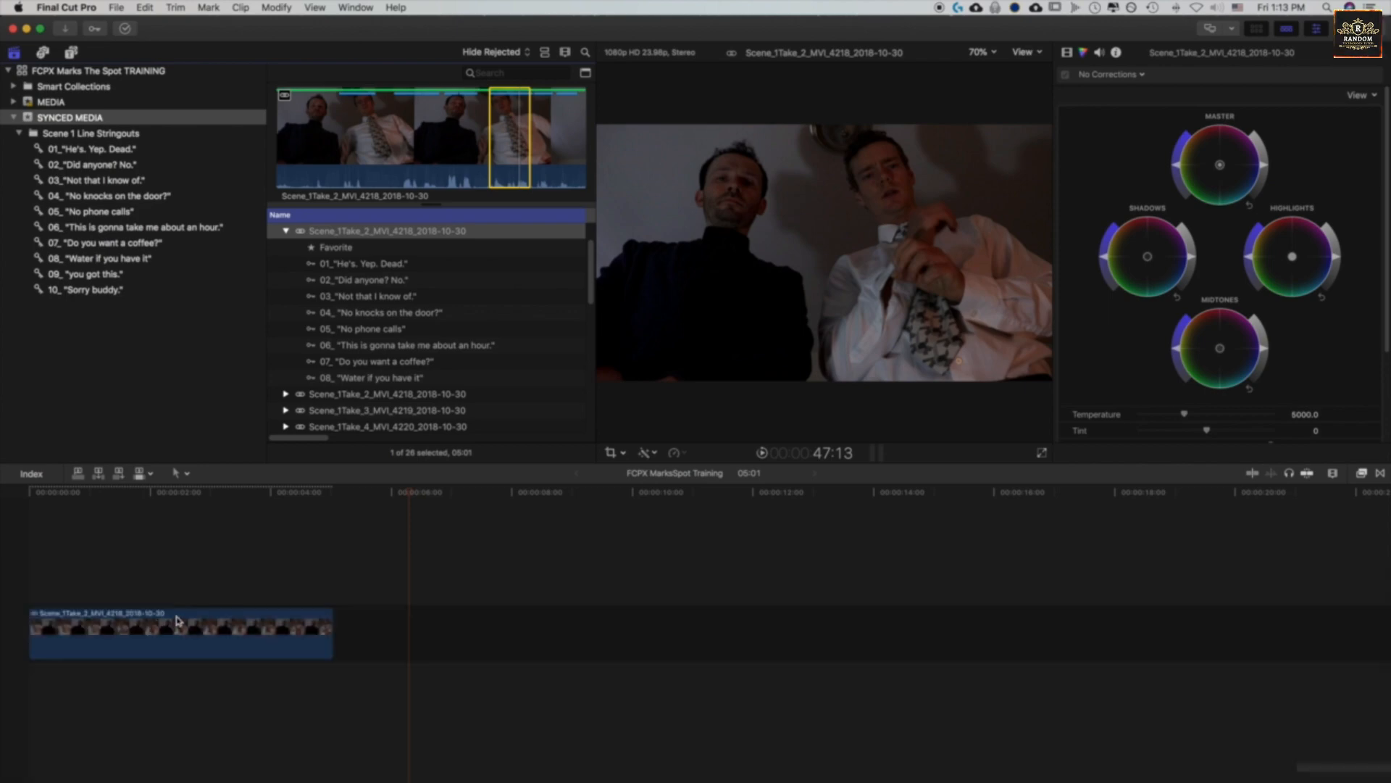
Replace the timeline clip with the marked source range using Replace from Start.
key("alt+r")
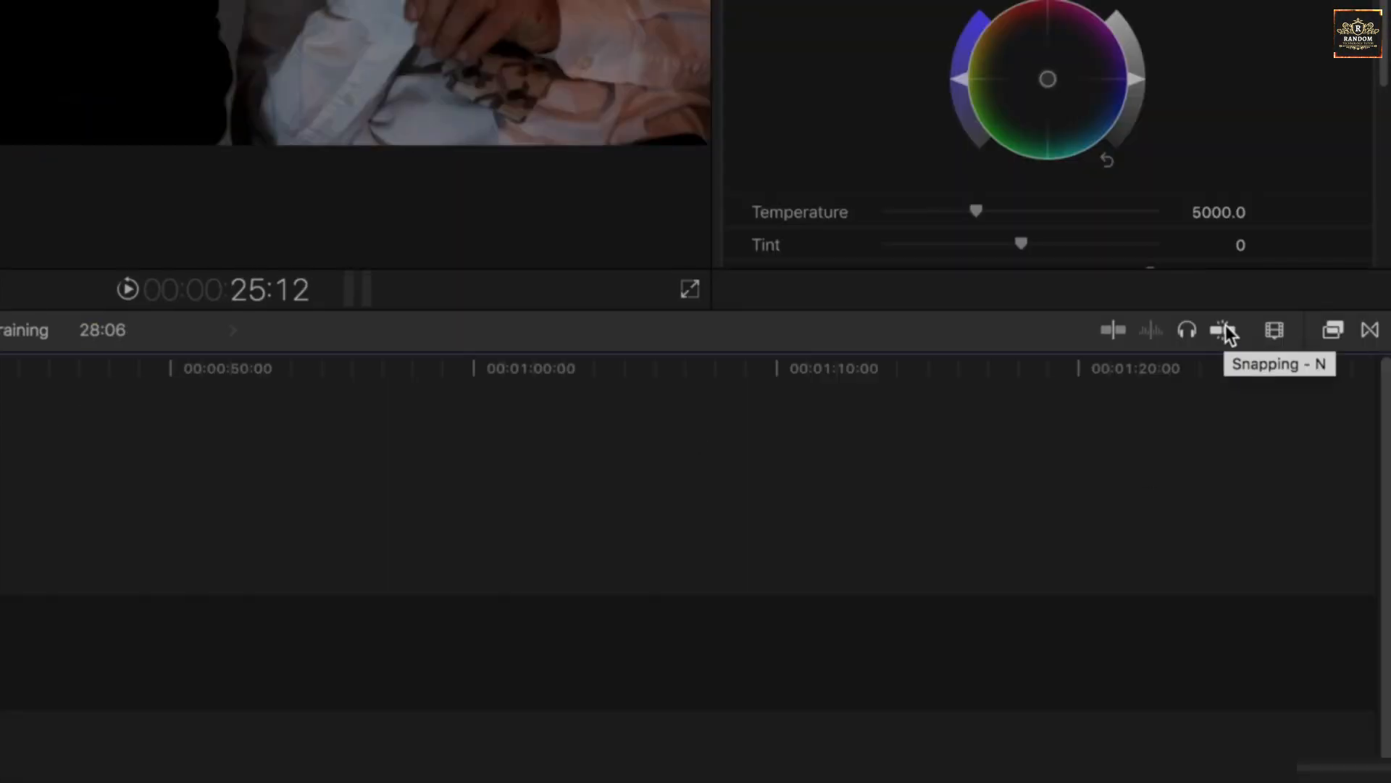
Toggle snapping and move the last Scene_1Take_2 clip above the primary storyline, connecting it over the cut between the first two clips.
key("n")
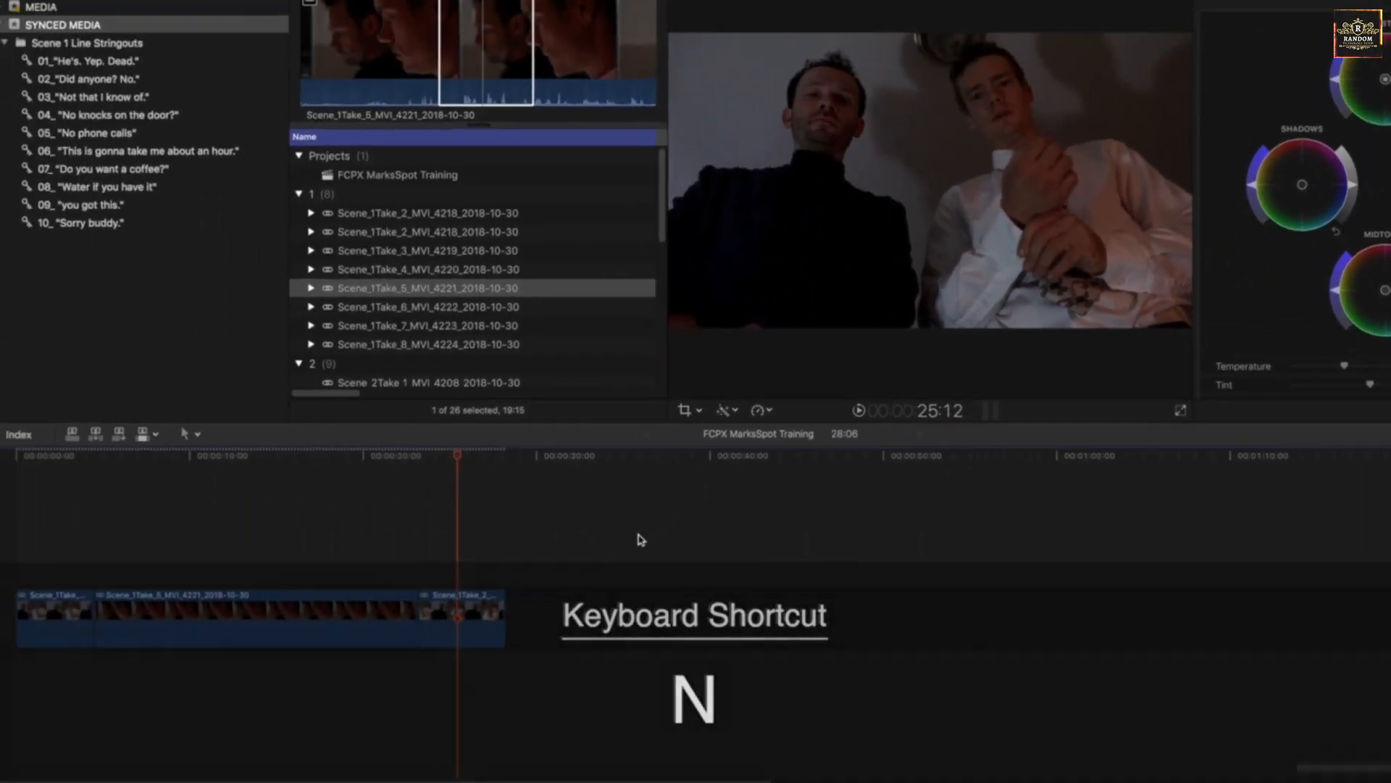
left_click(389, 624)
left_click(451, 624)
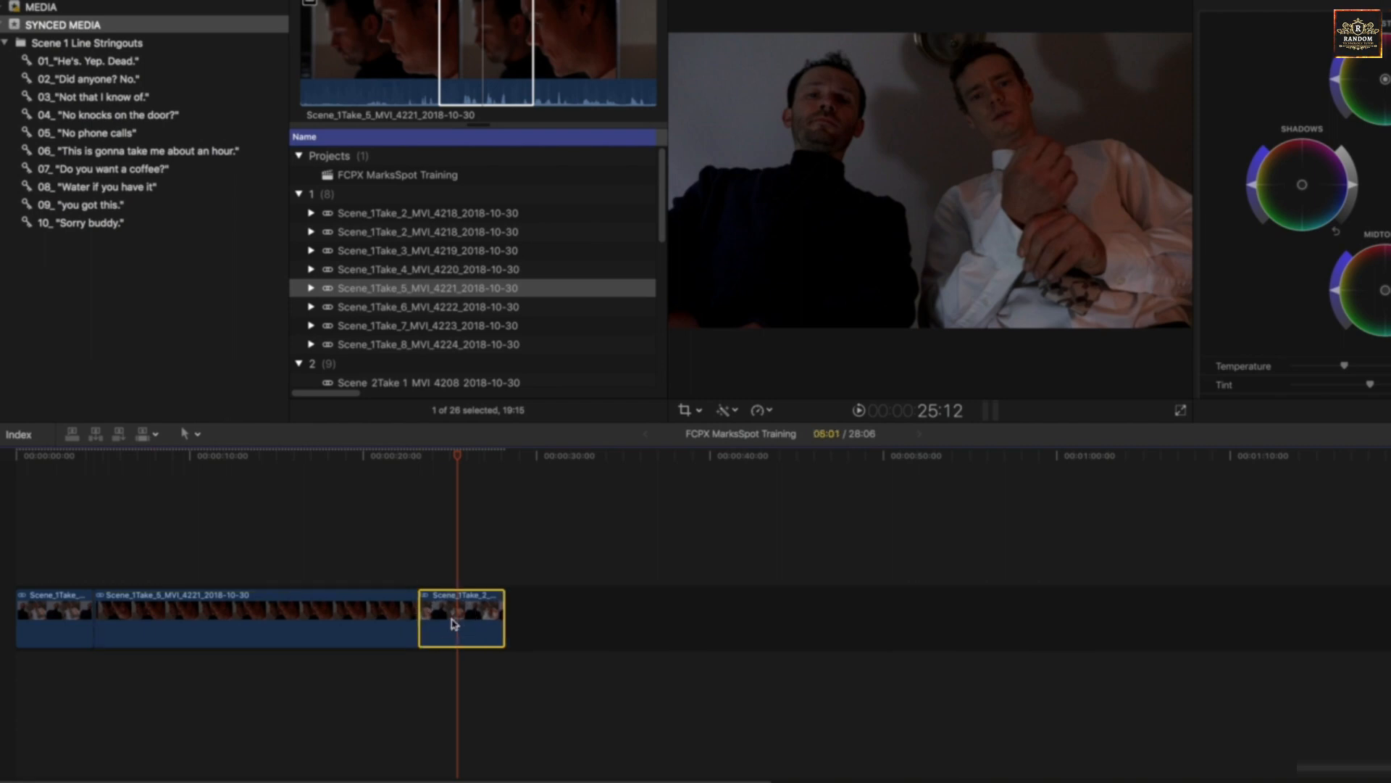
left_click_drag(457, 637, 187, 569)
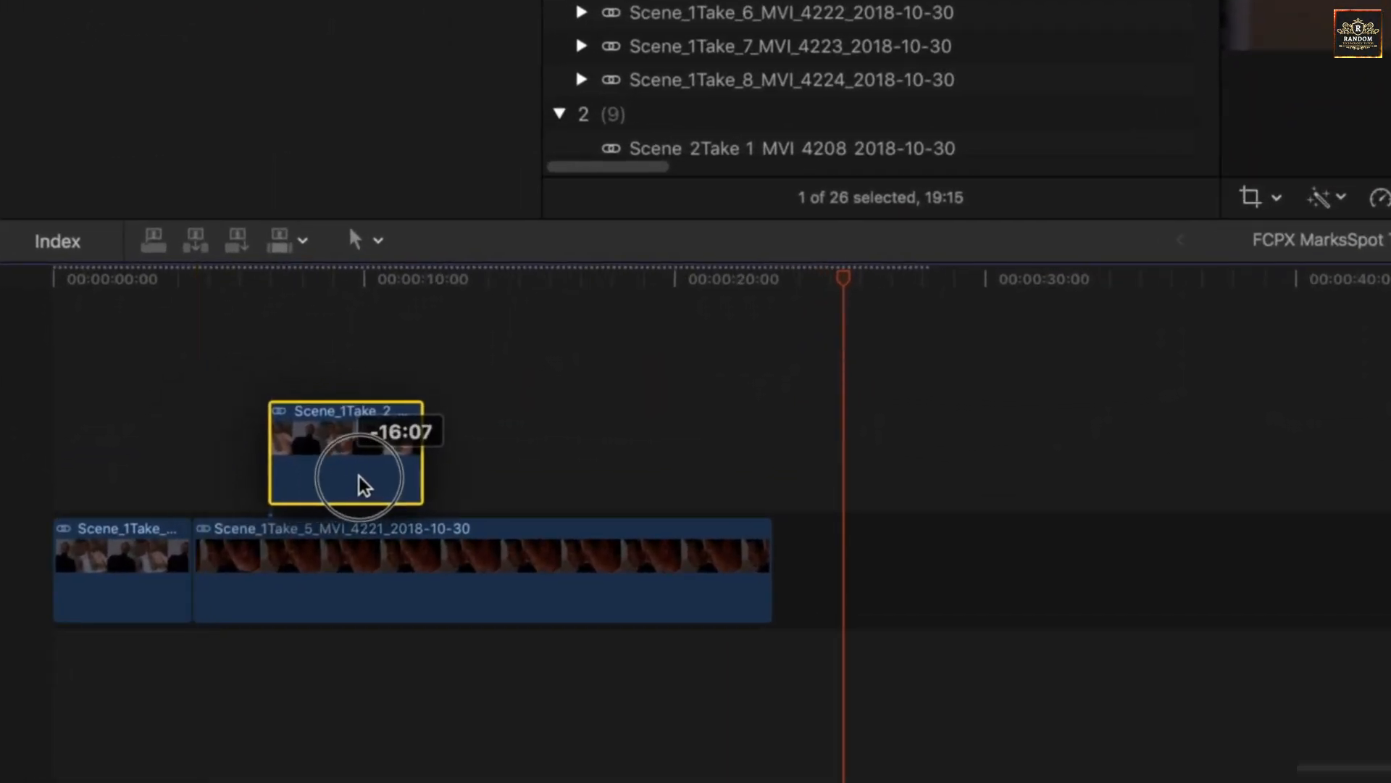
left_click_drag(359, 476, 262, 471)
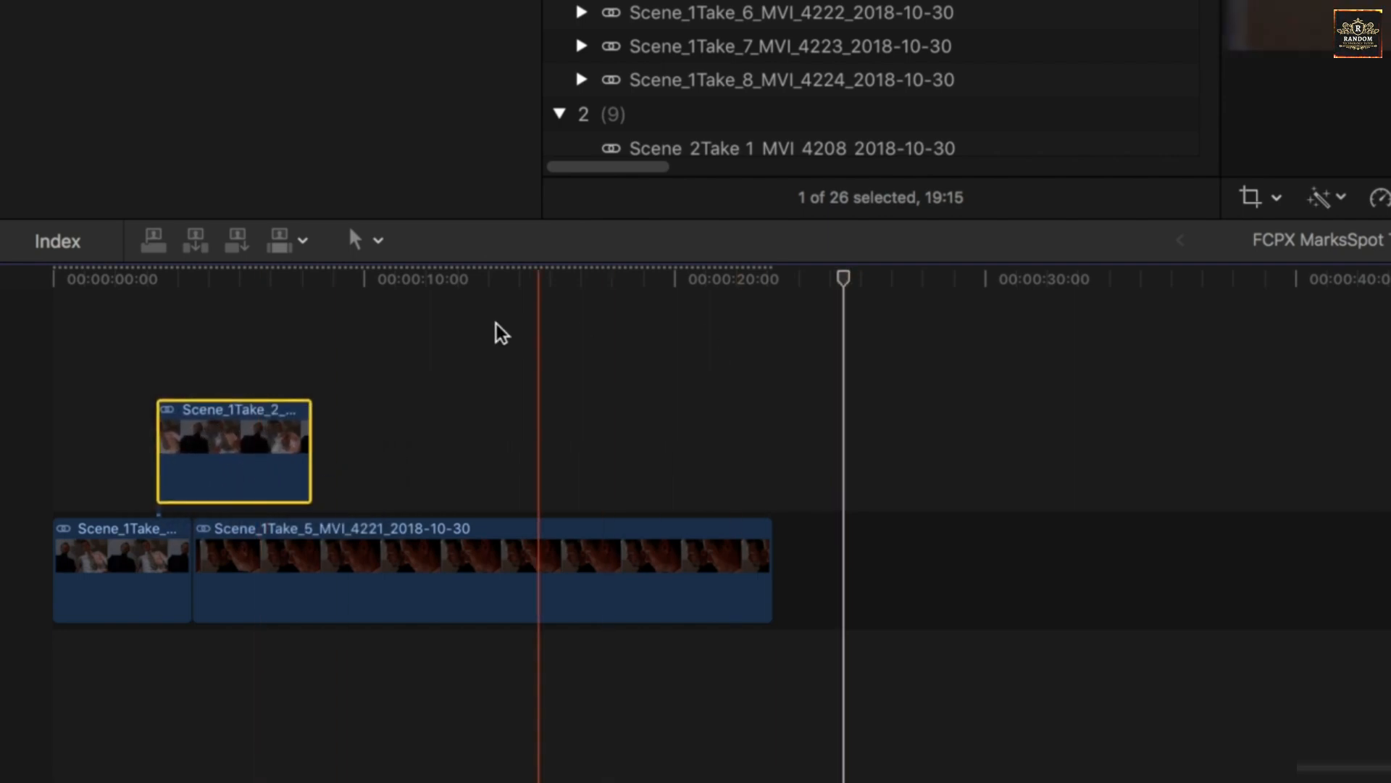
Park the playhead at about 9:00 and try zooming the timeline in and out around it.
left_click_drag(598, 287, 329, 281)
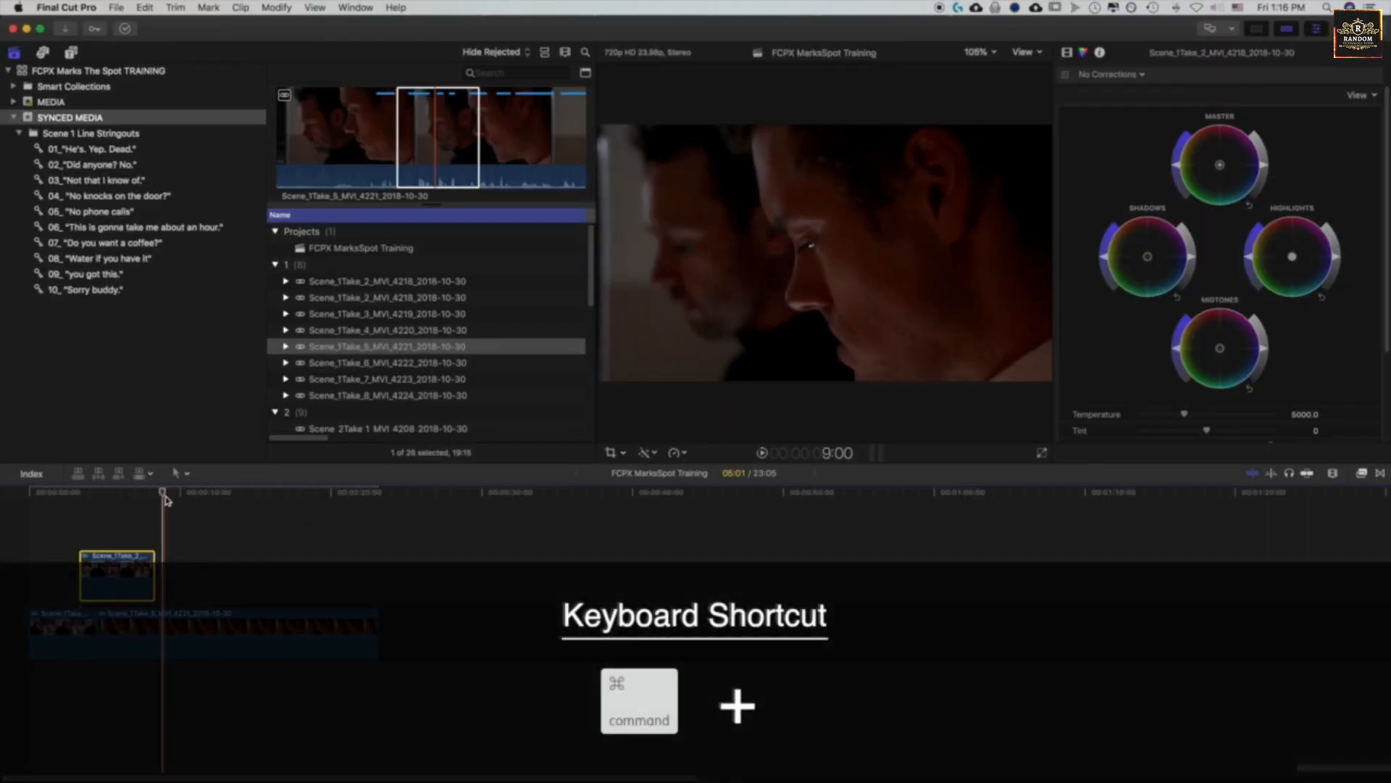
key("super+equal")
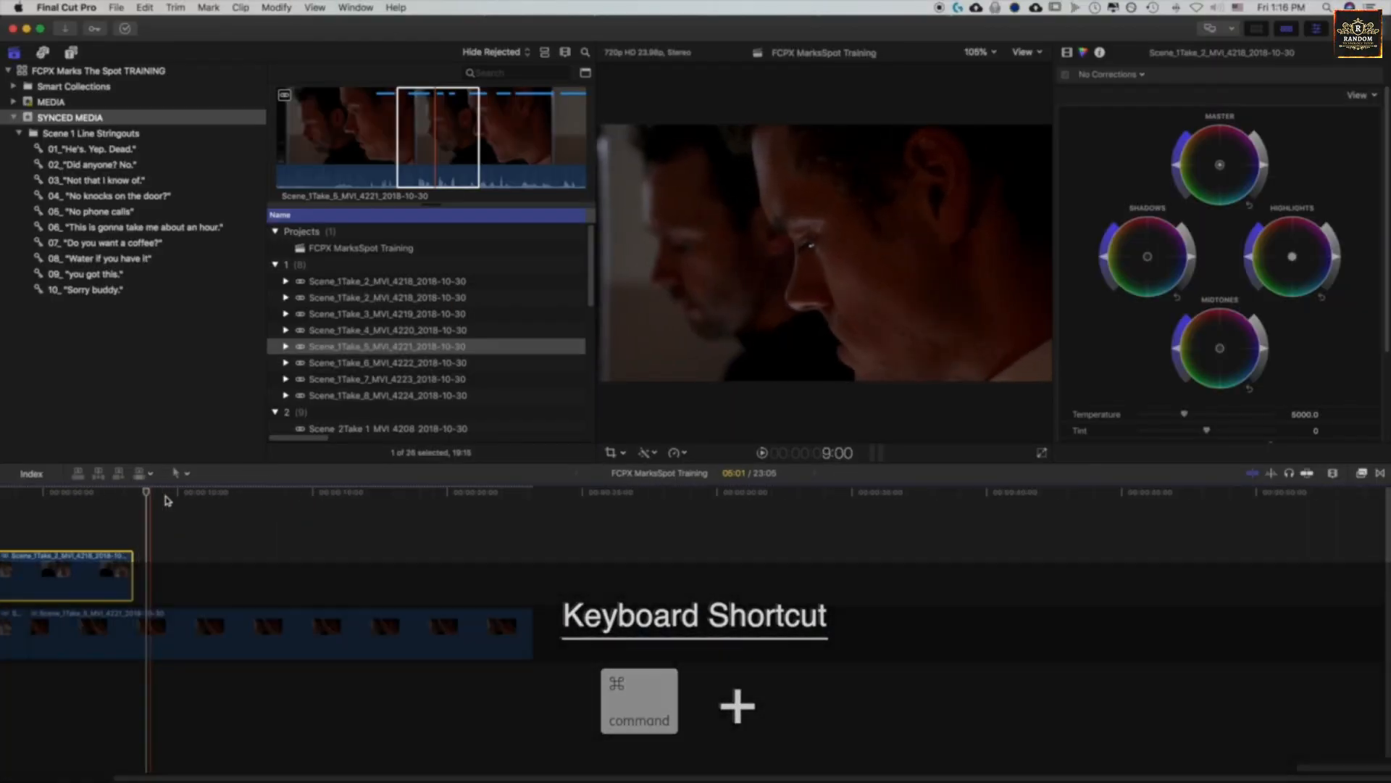
key("super+equal")
key("super+minus")
key("super+minus")
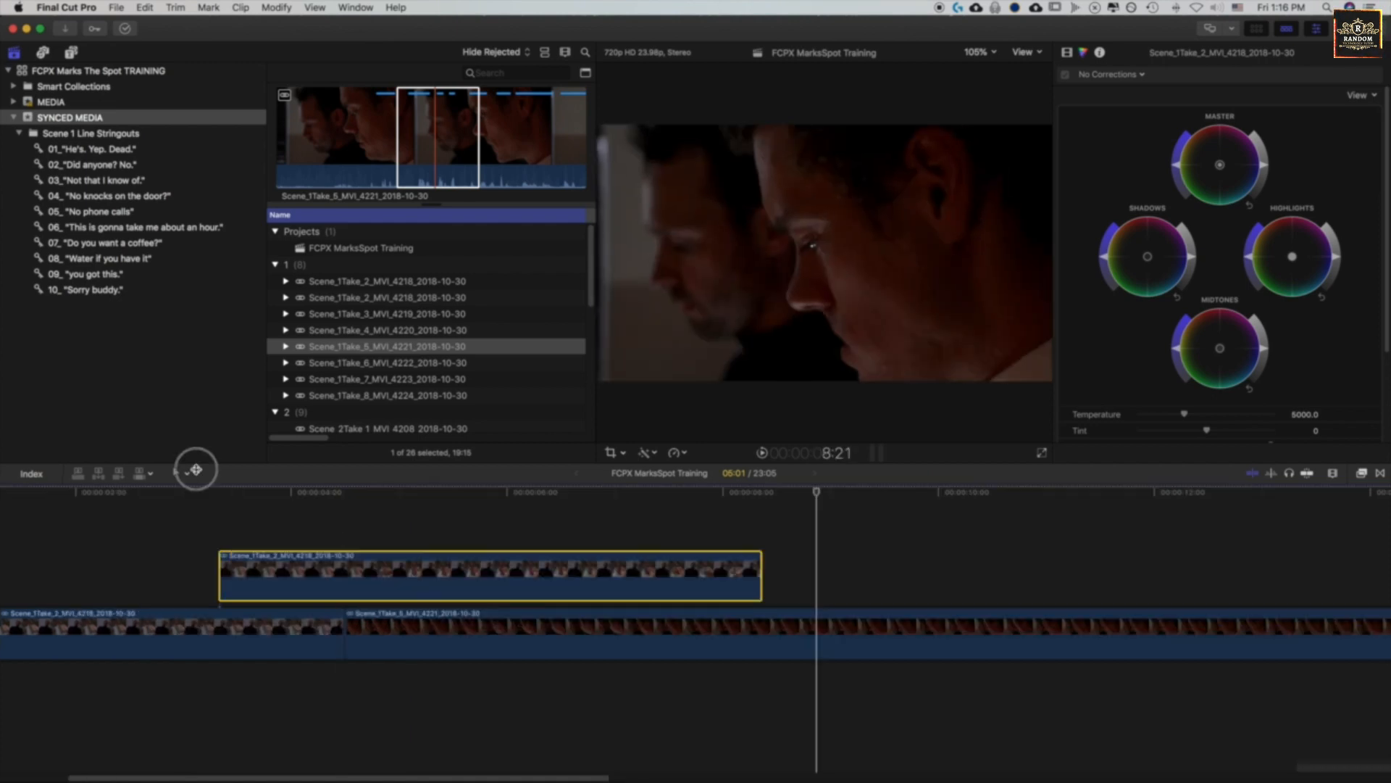
Switch to the Hand tool and pan back and forth along the timeline.
left_click(187, 472)
left_click(276, 523)
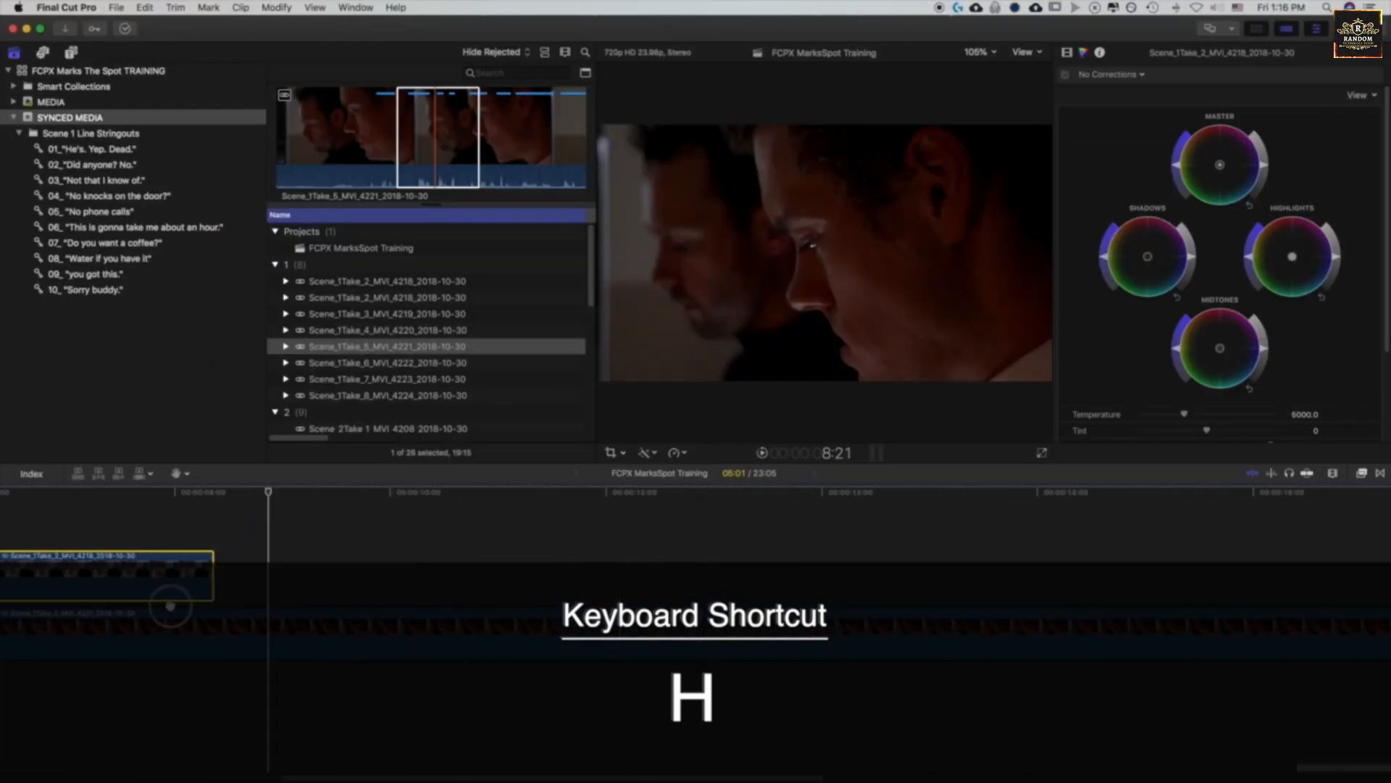
left_click_drag(171, 606, 102, 603)
left_click_drag(462, 599, 792, 559)
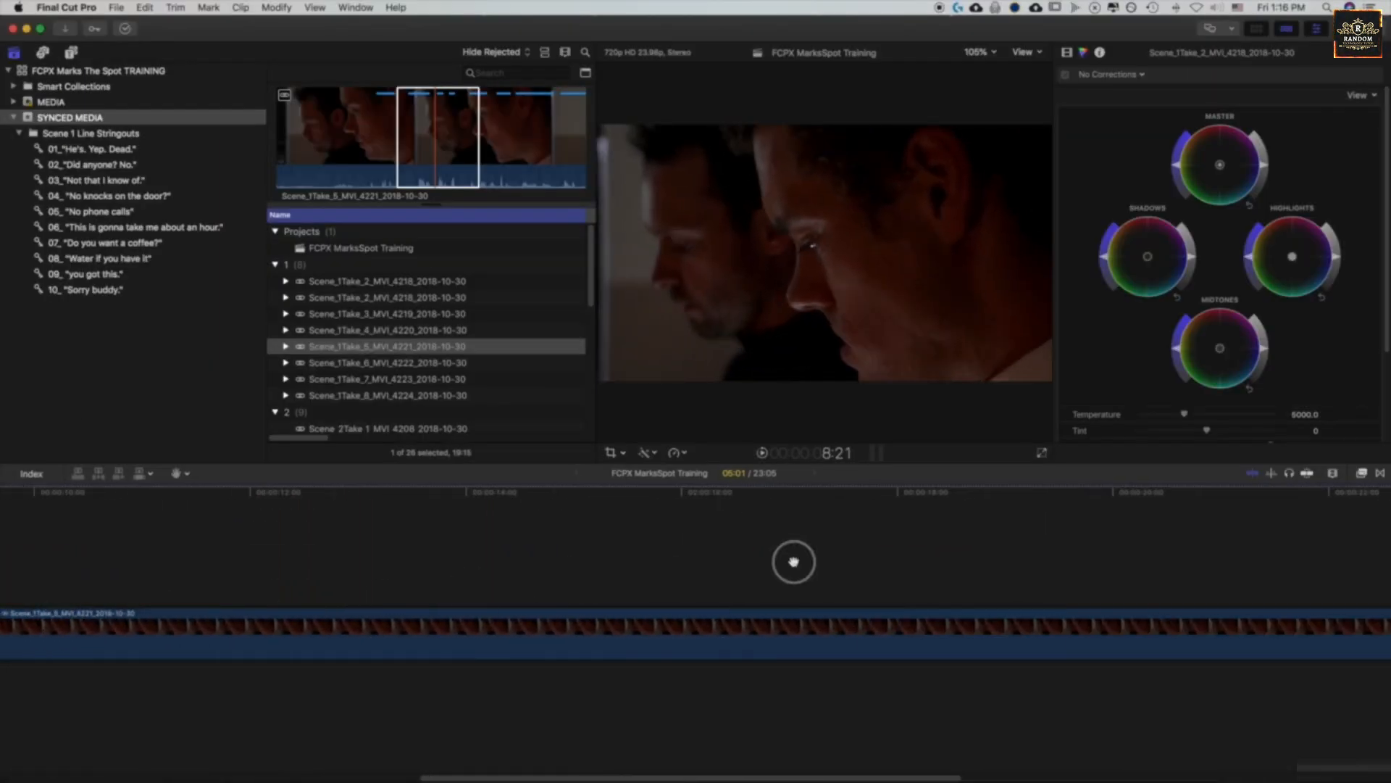
left_click_drag(568, 580, 413, 572)
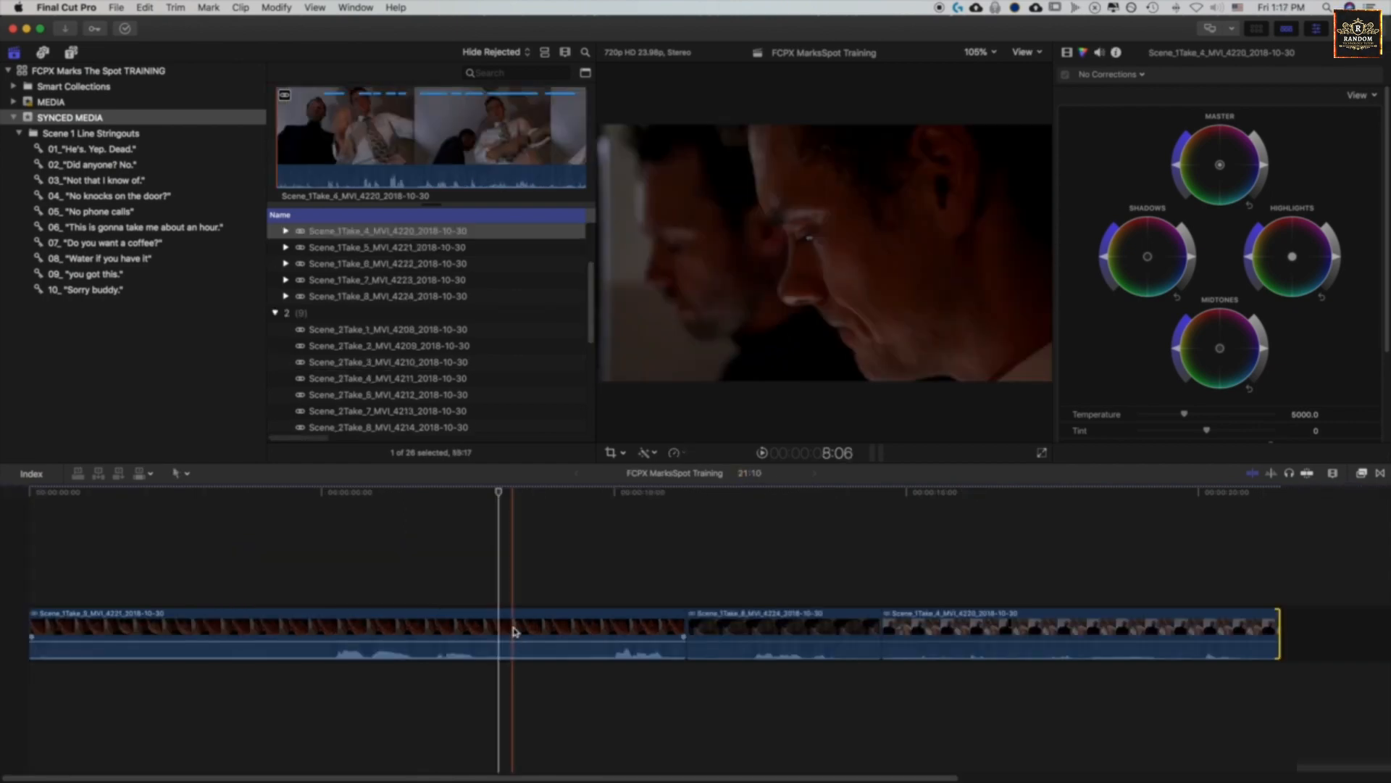
Solo the middle Scene_1Take_8 clip in the timeline and play across its cut with the first clip.
left_click(513, 631)
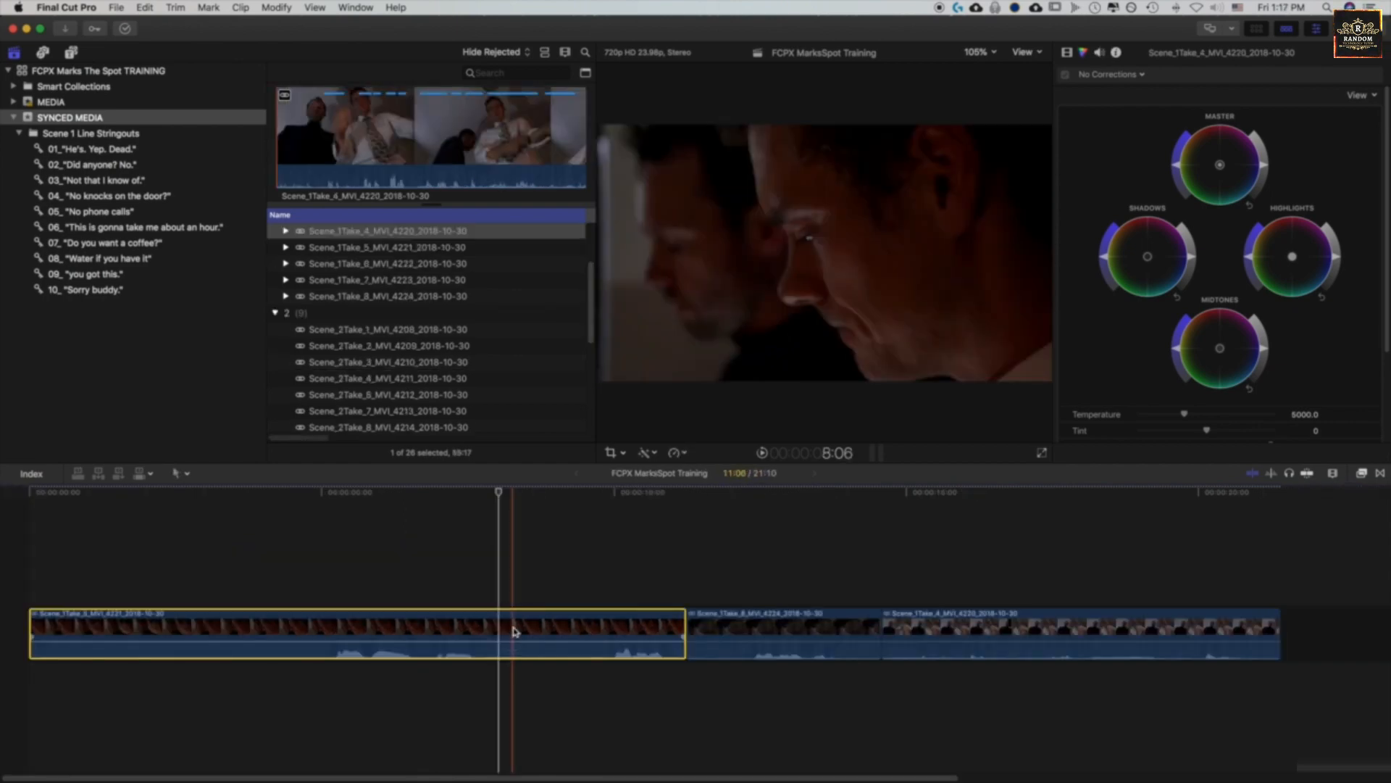
left_click(771, 636)
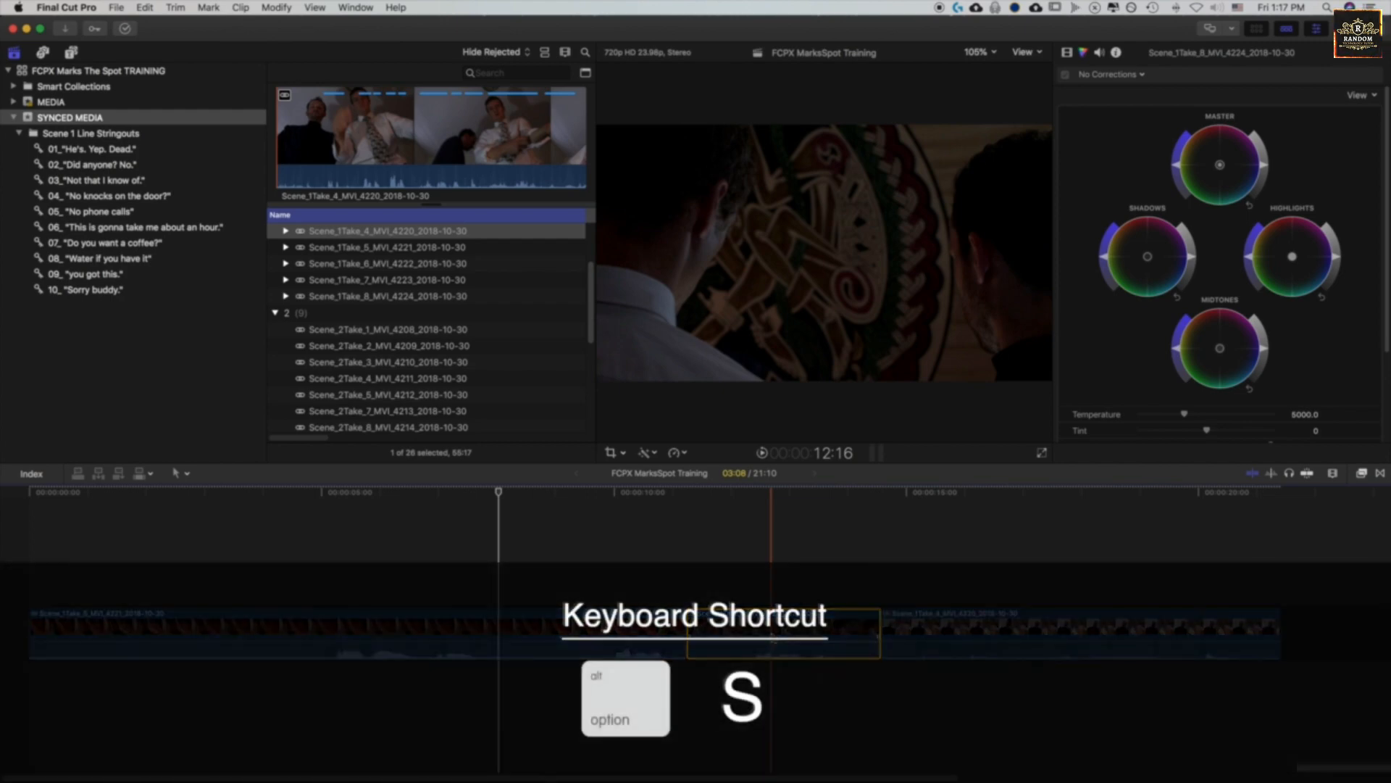
key("alt+s")
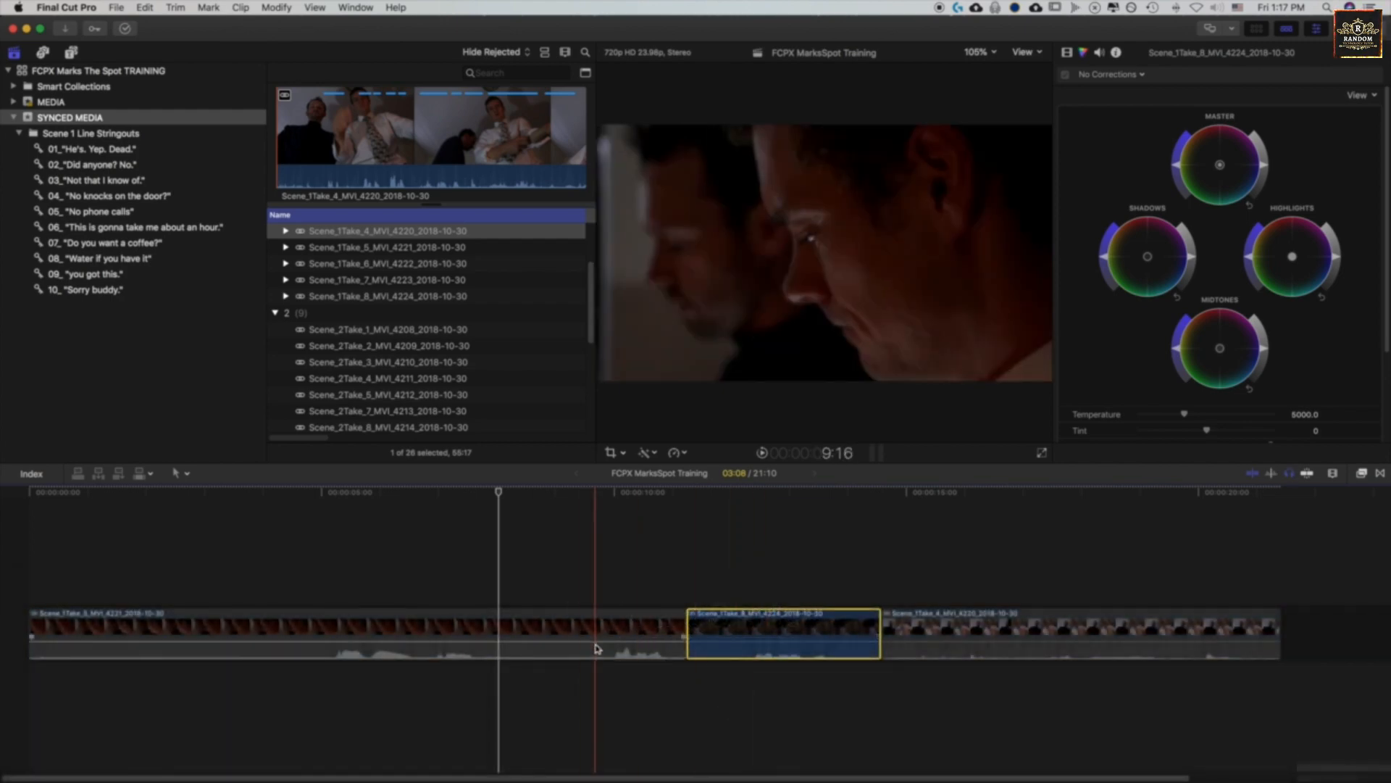
left_click(672, 549)
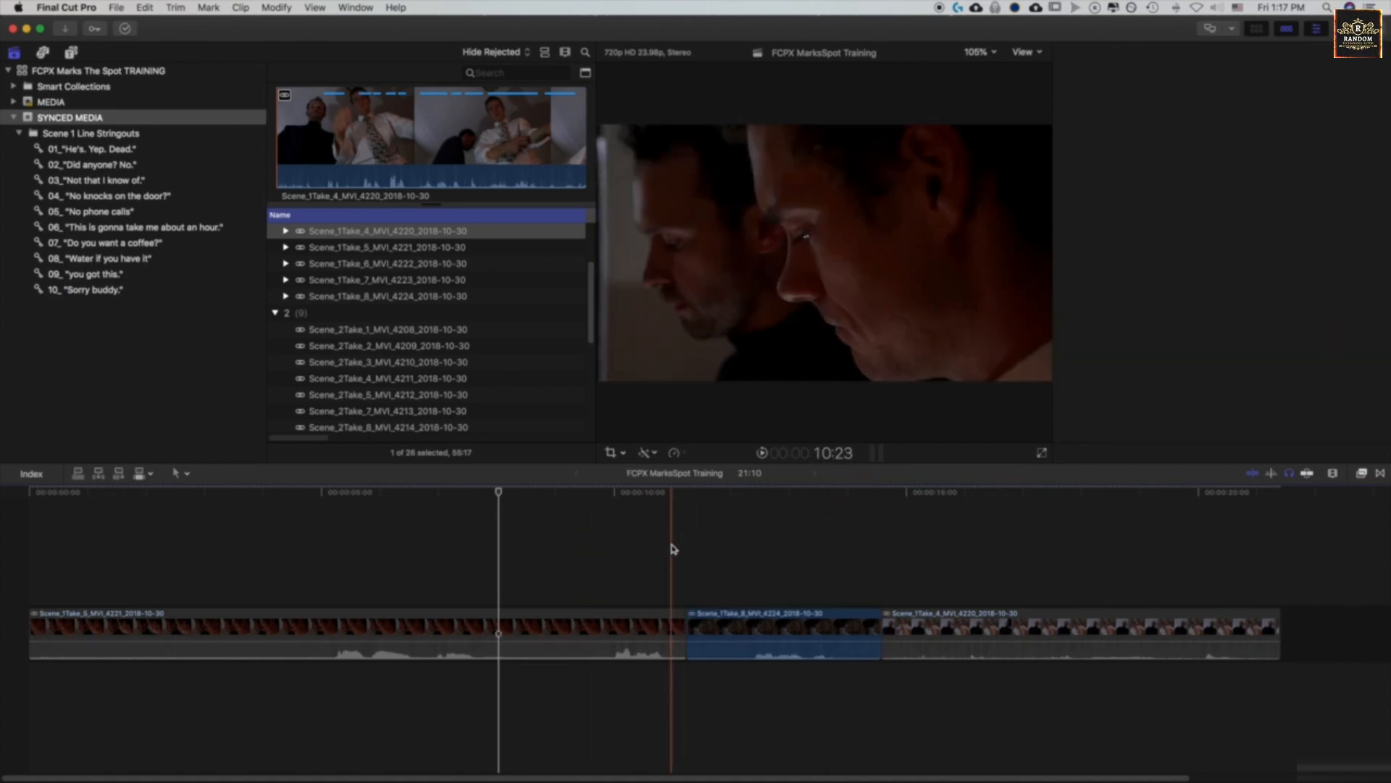
key("space")
key("super+6")
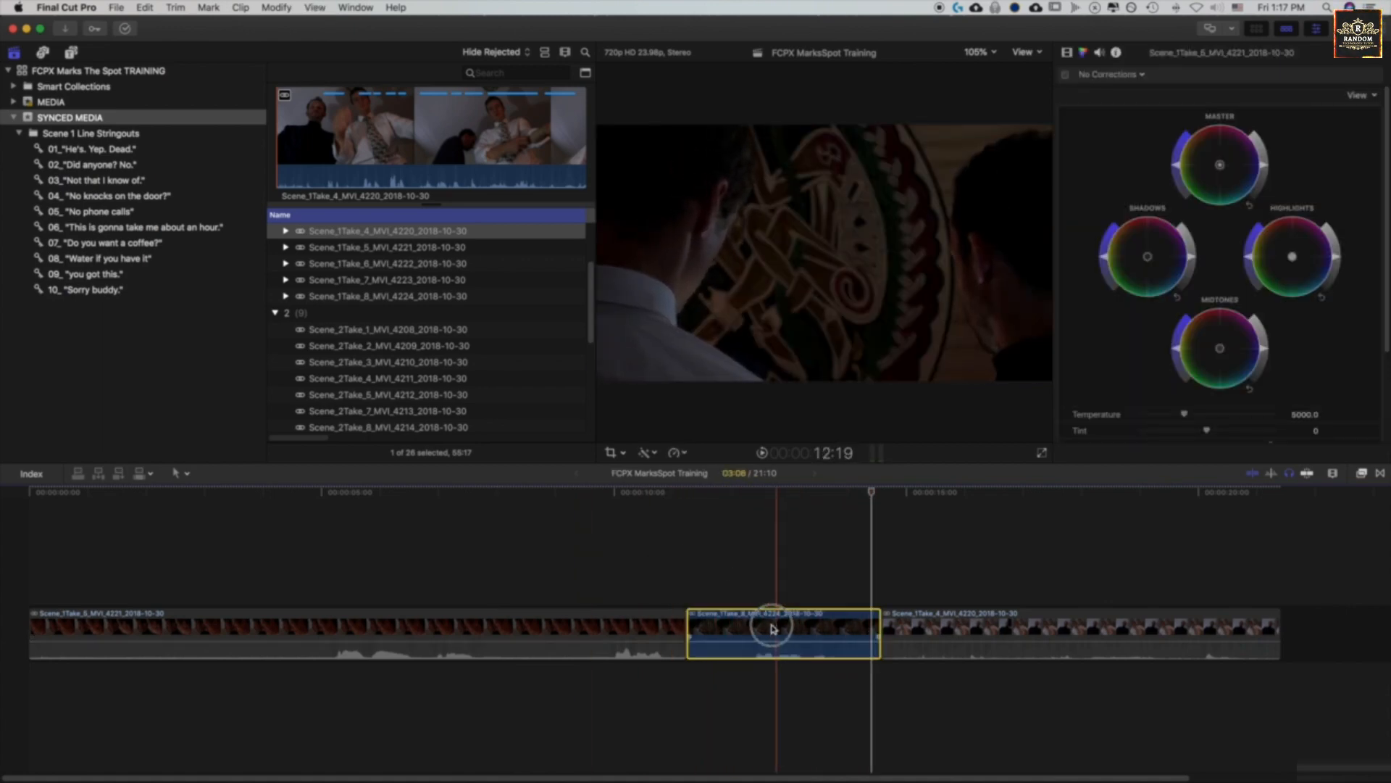
Lift the Scene_1Take_8 and Scene_1Take_4 clips out of the primary storyline and stack them as connected clips above Scene_1Take_5.
left_click_drag(778, 627, 518, 586)
left_click_drag(754, 625, 529, 491)
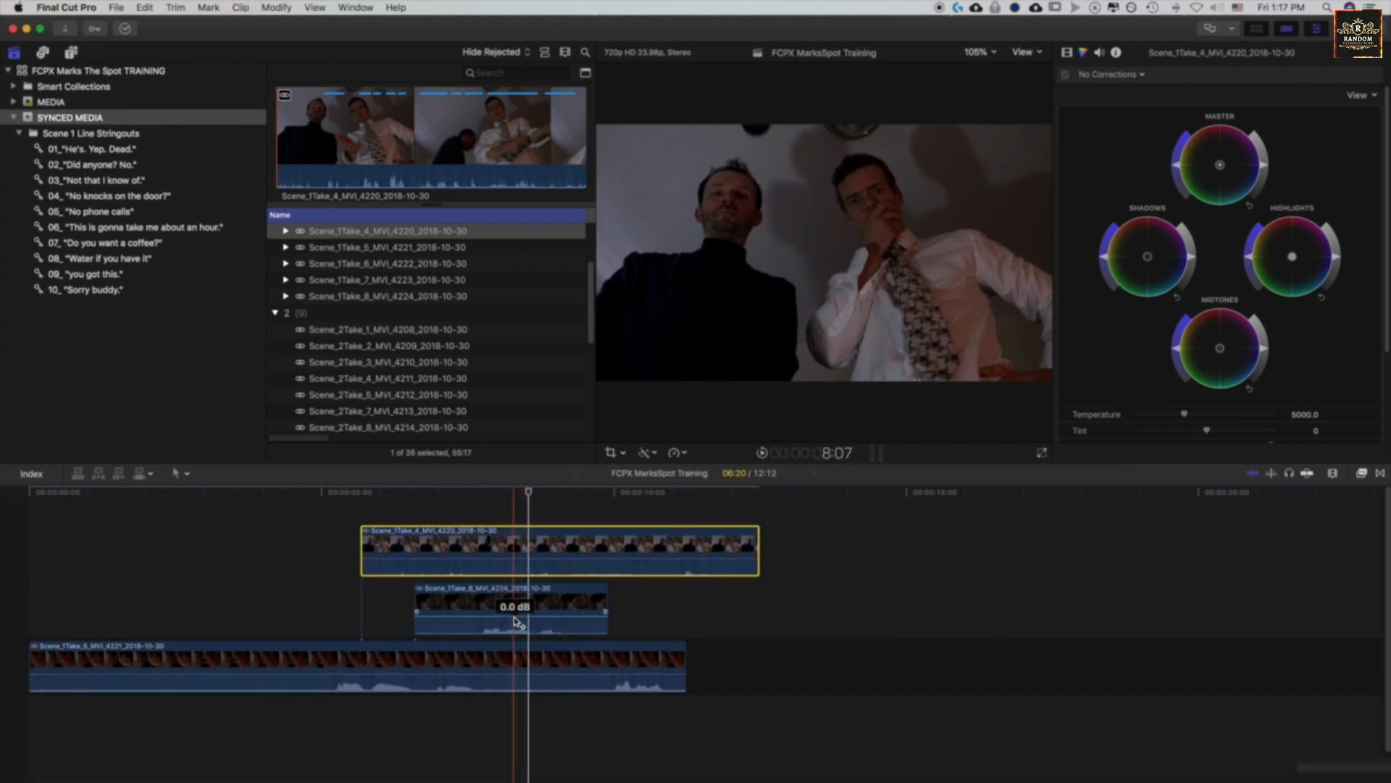
left_click(505, 551)
left_click(280, 492)
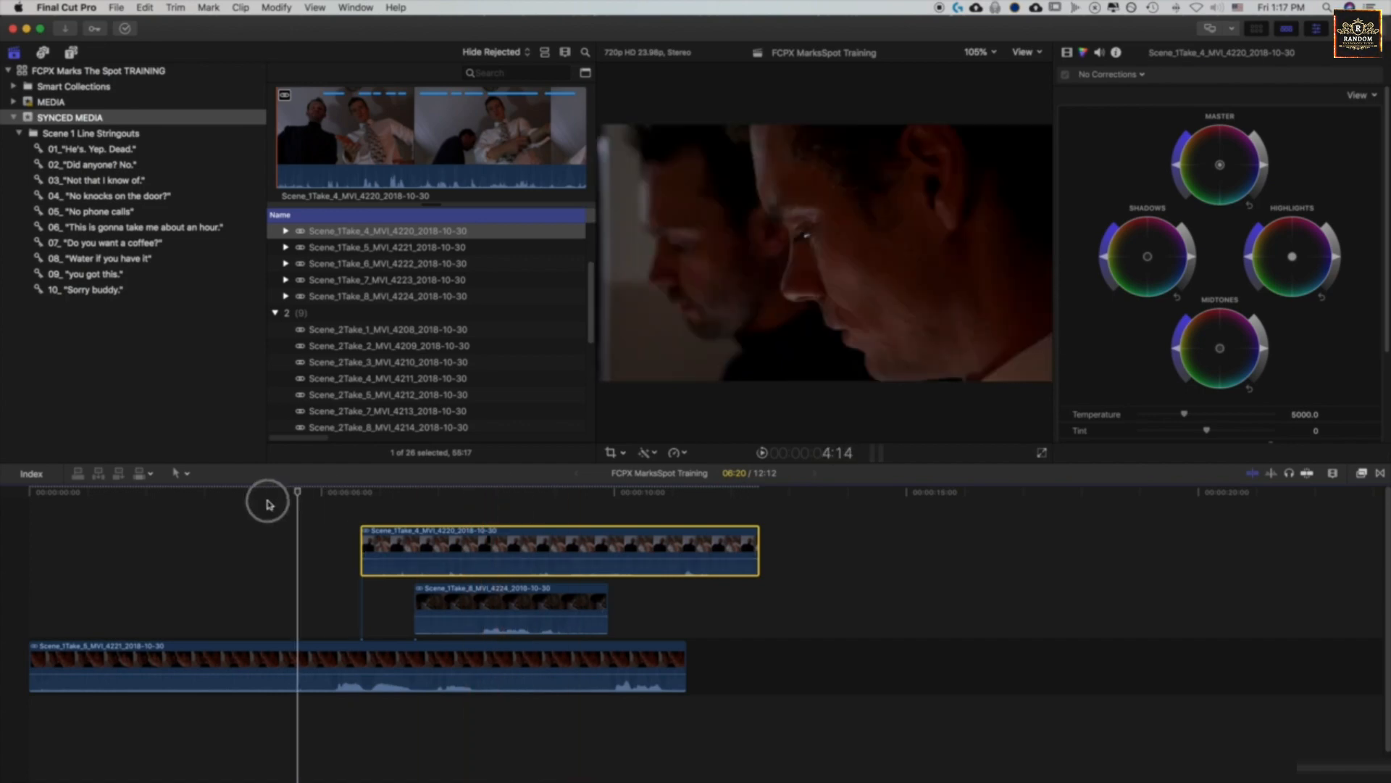
Return the stacked Scene_1Take_8 and Scene_1Take_4 clips to the primary storyline, placing them in that order after Scene_1Take_5.
left_click(327, 649)
left_click_drag(536, 551, 1113, 668)
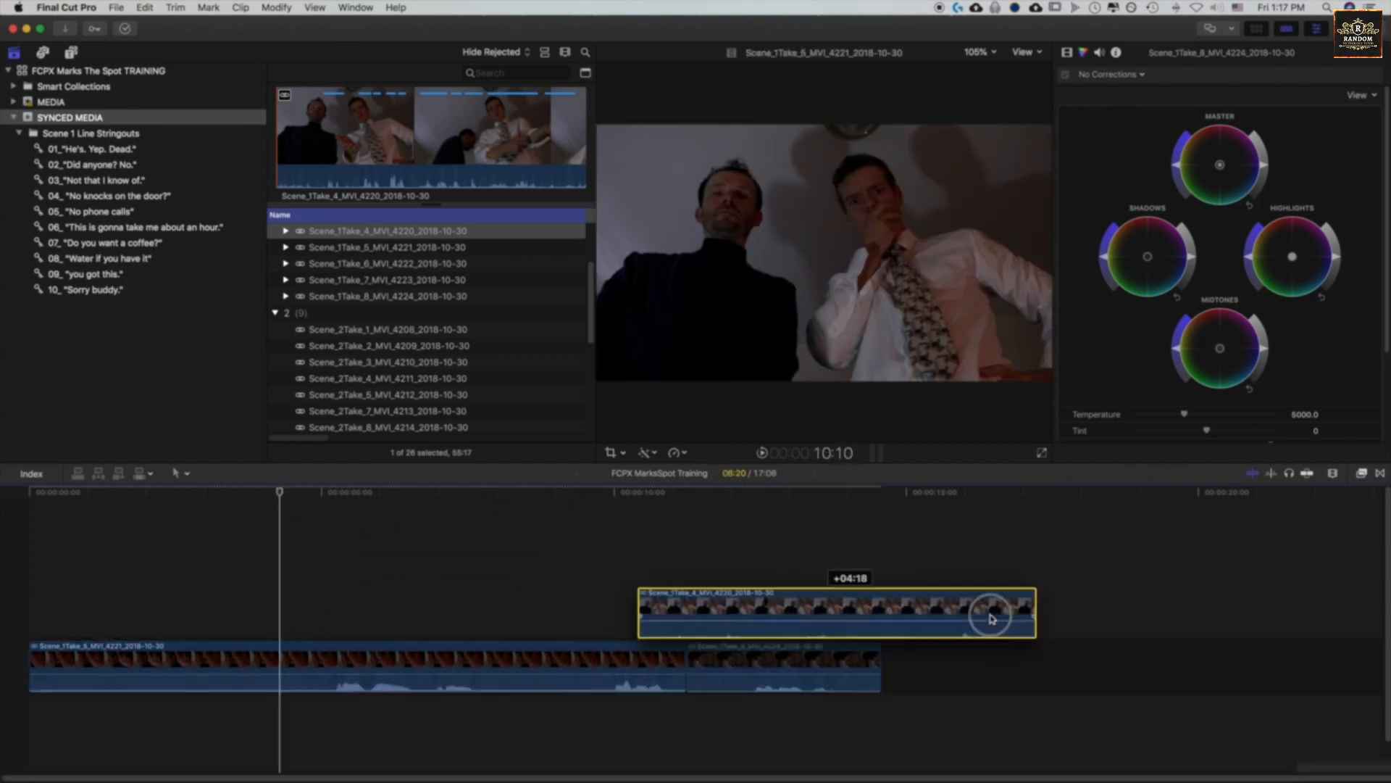
scroll(774, 604, "right", 2)
scroll(774, 604, "right", 2)
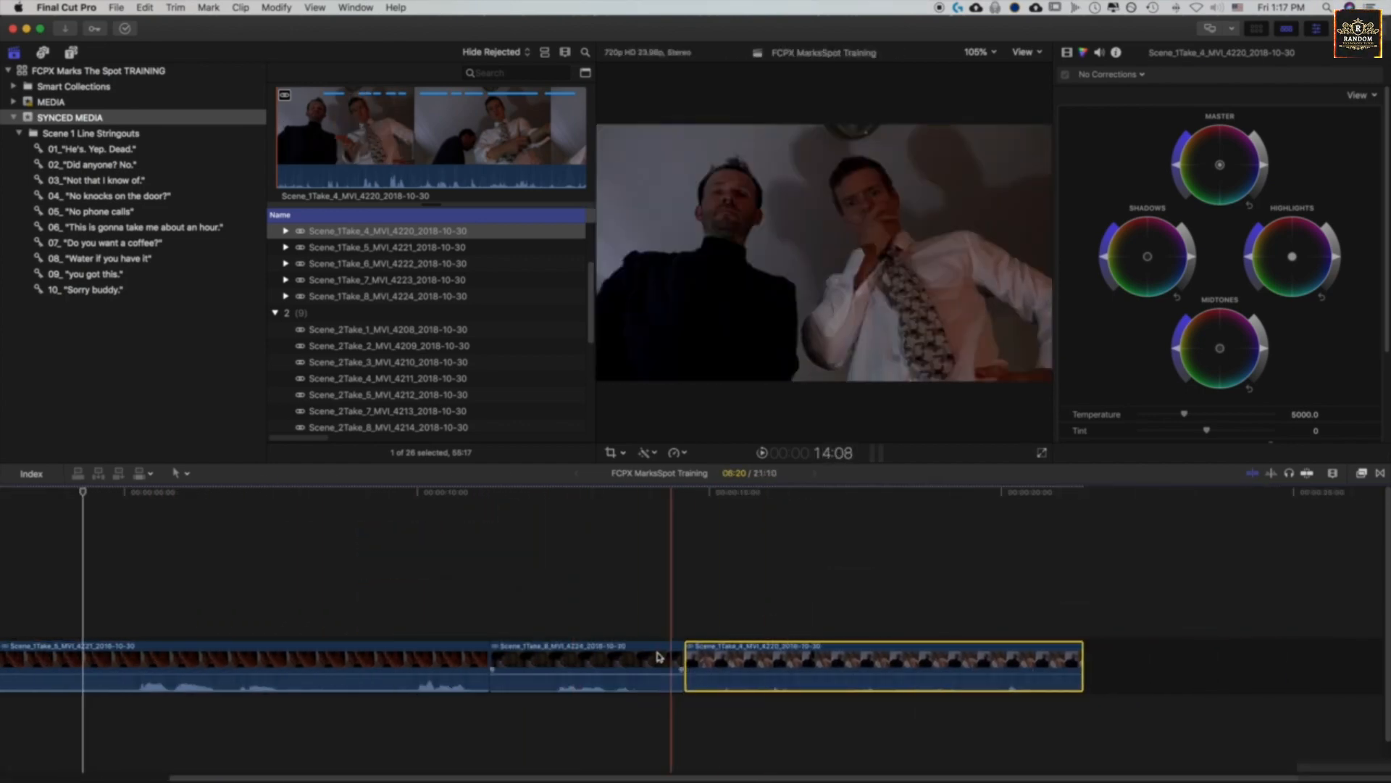
Extend the start of the Scene_1Take_4 clip at its cut with Scene_1Take_8, making it about 7:00 long.
left_click(659, 656)
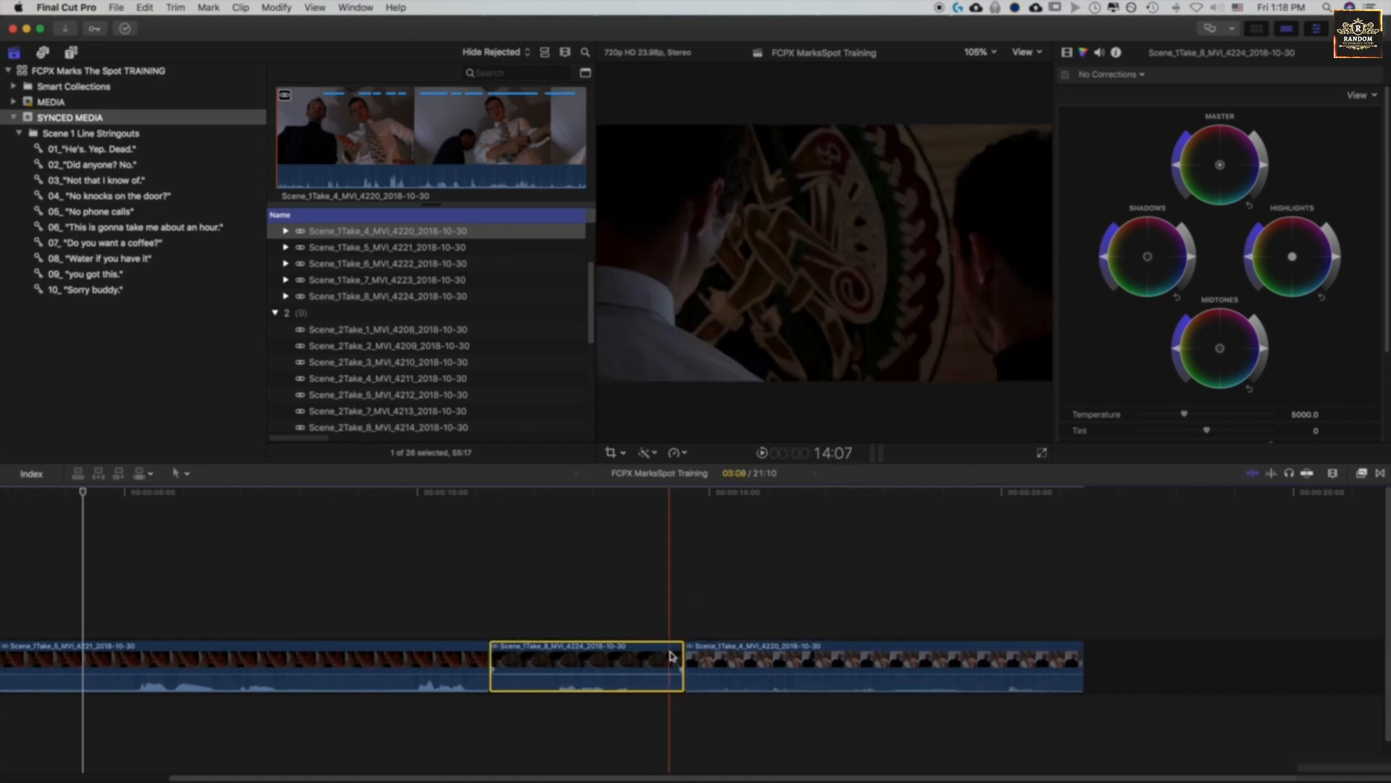
scroll(676, 660, "down", 2)
scroll(676, 652, "right", 2)
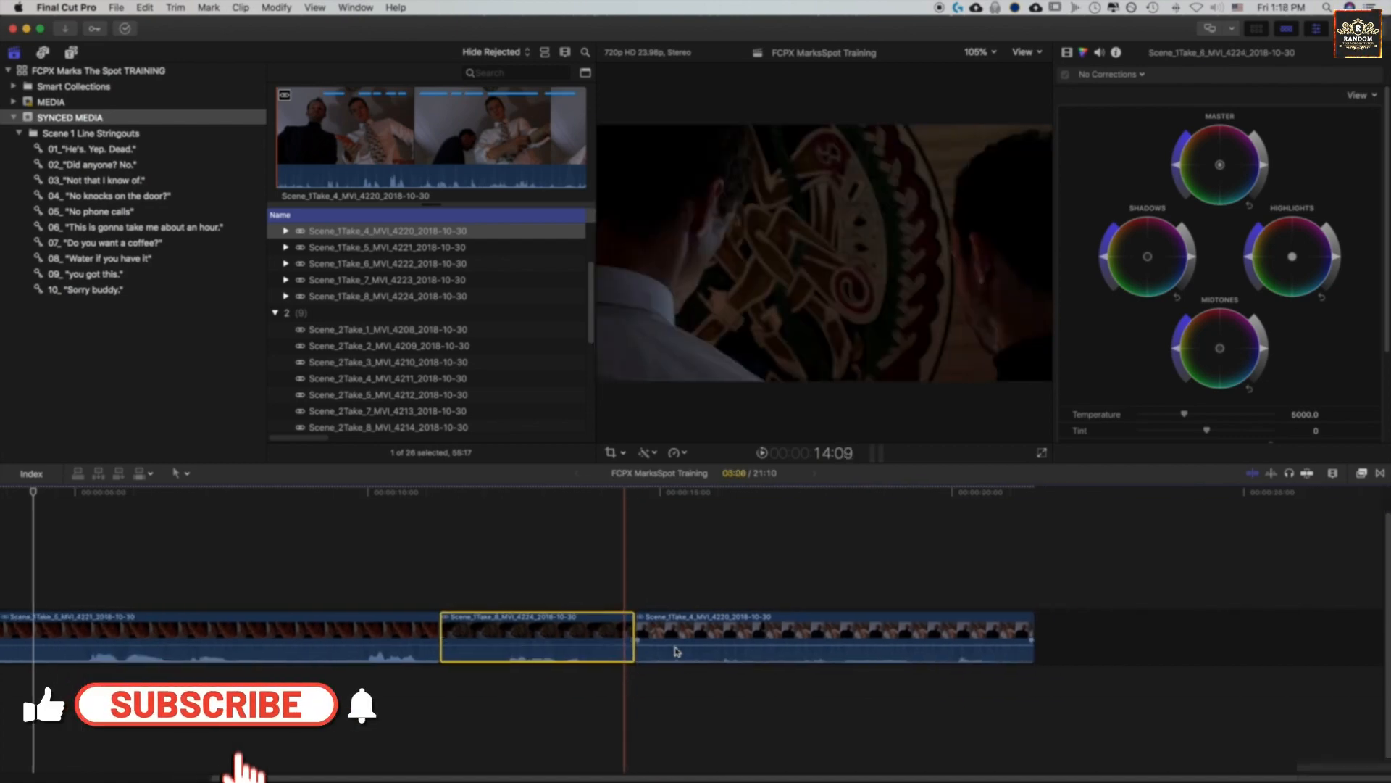
left_click(644, 640)
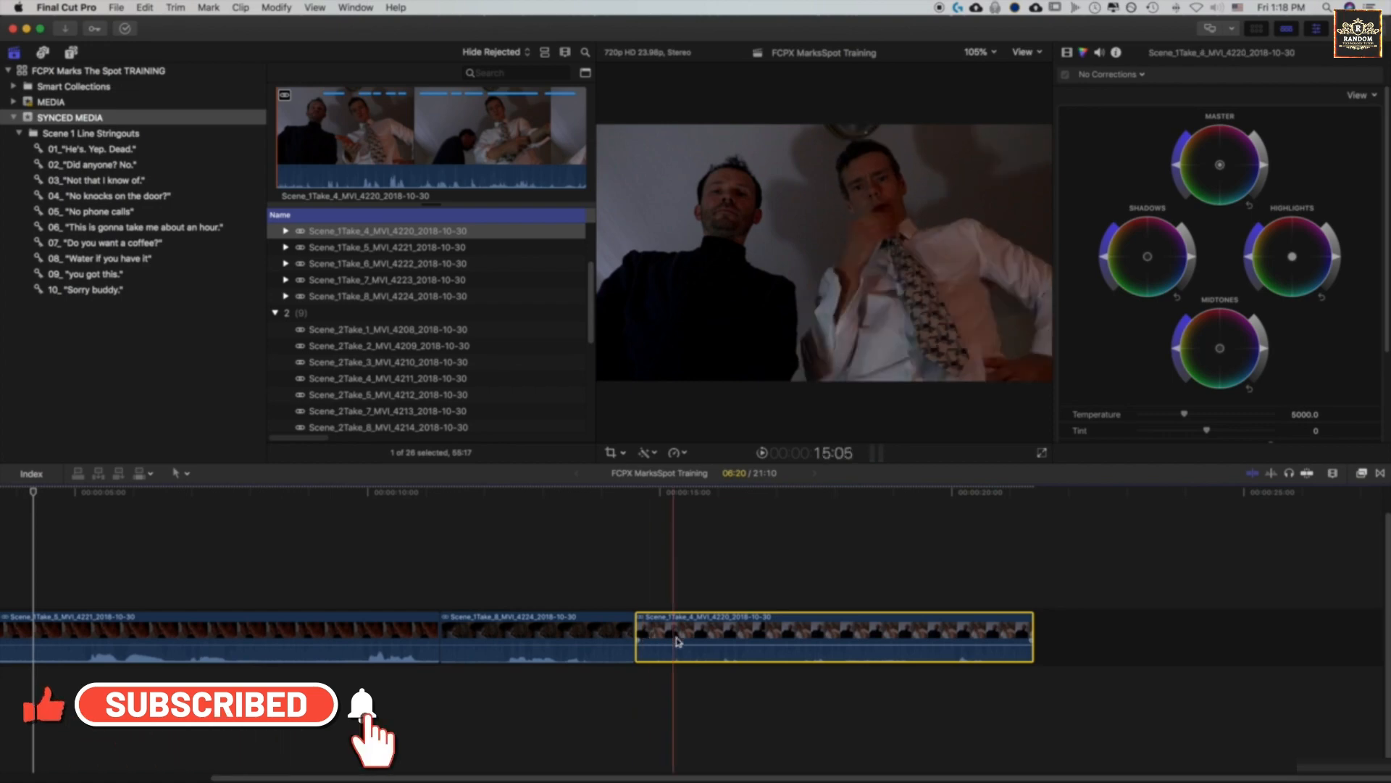
left_click(600, 633)
left_click(672, 637)
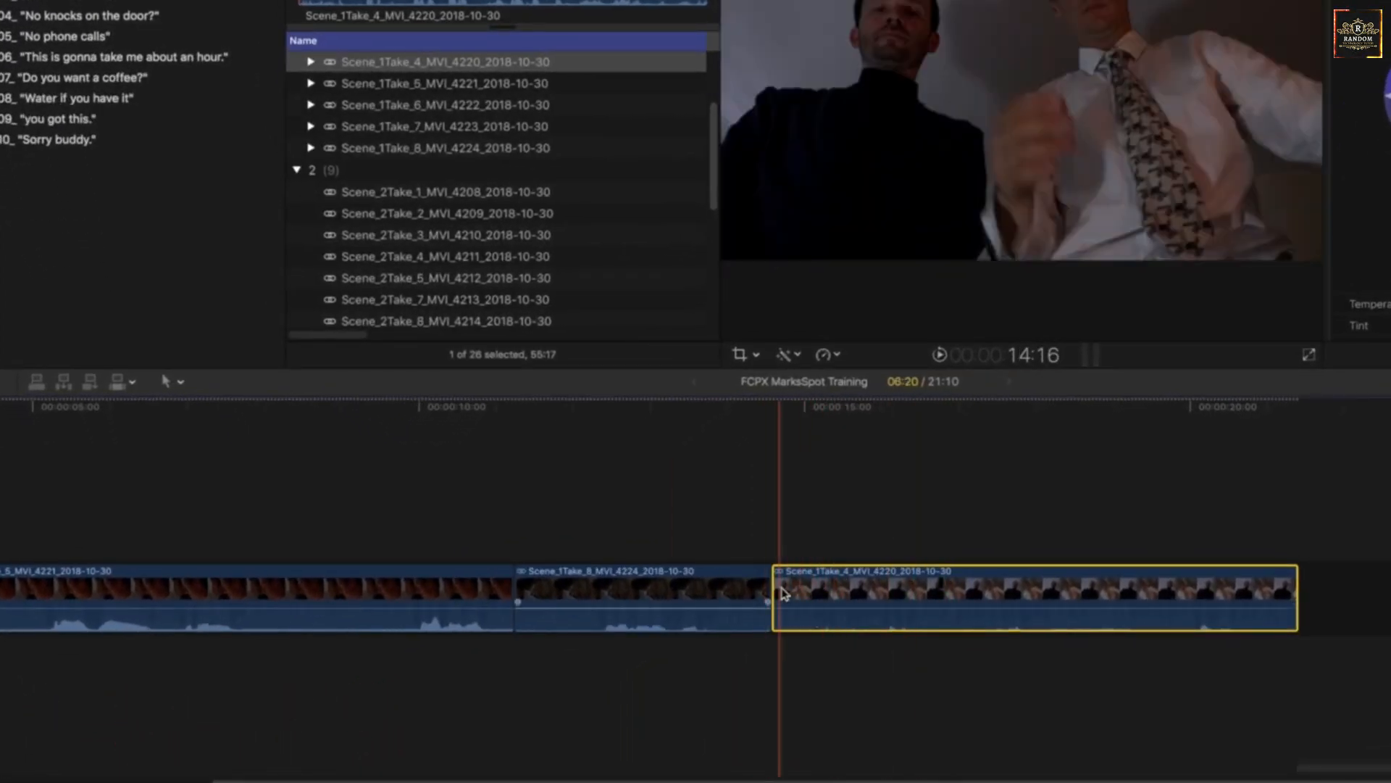
mouse_move(782, 592)
left_mouse_down()
mouse_move(711, 590)
mouse_move(792, 590)
mouse_move(761, 591)
left_mouse_up()
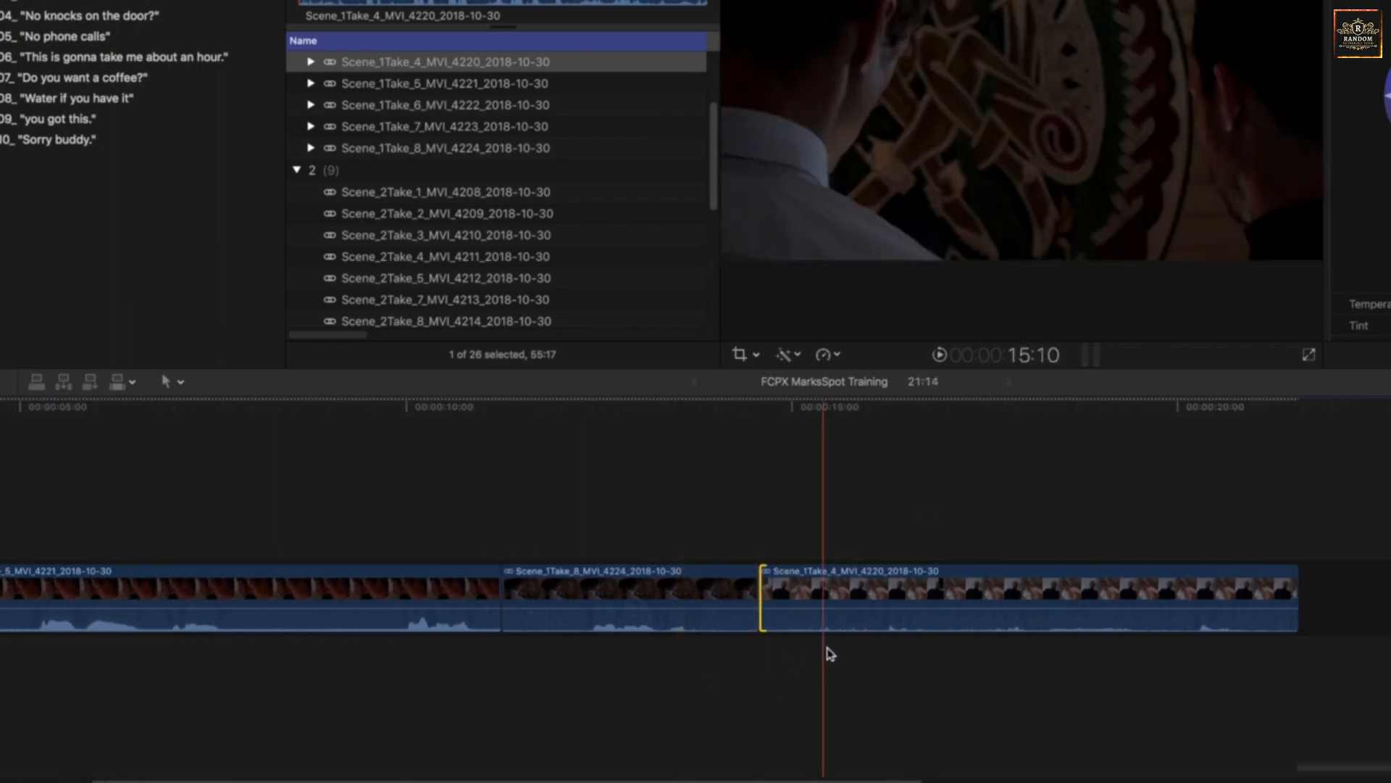
Expand the audio of the timeline clips so that their video and audio can be trimmed separately.
left_click(755, 592)
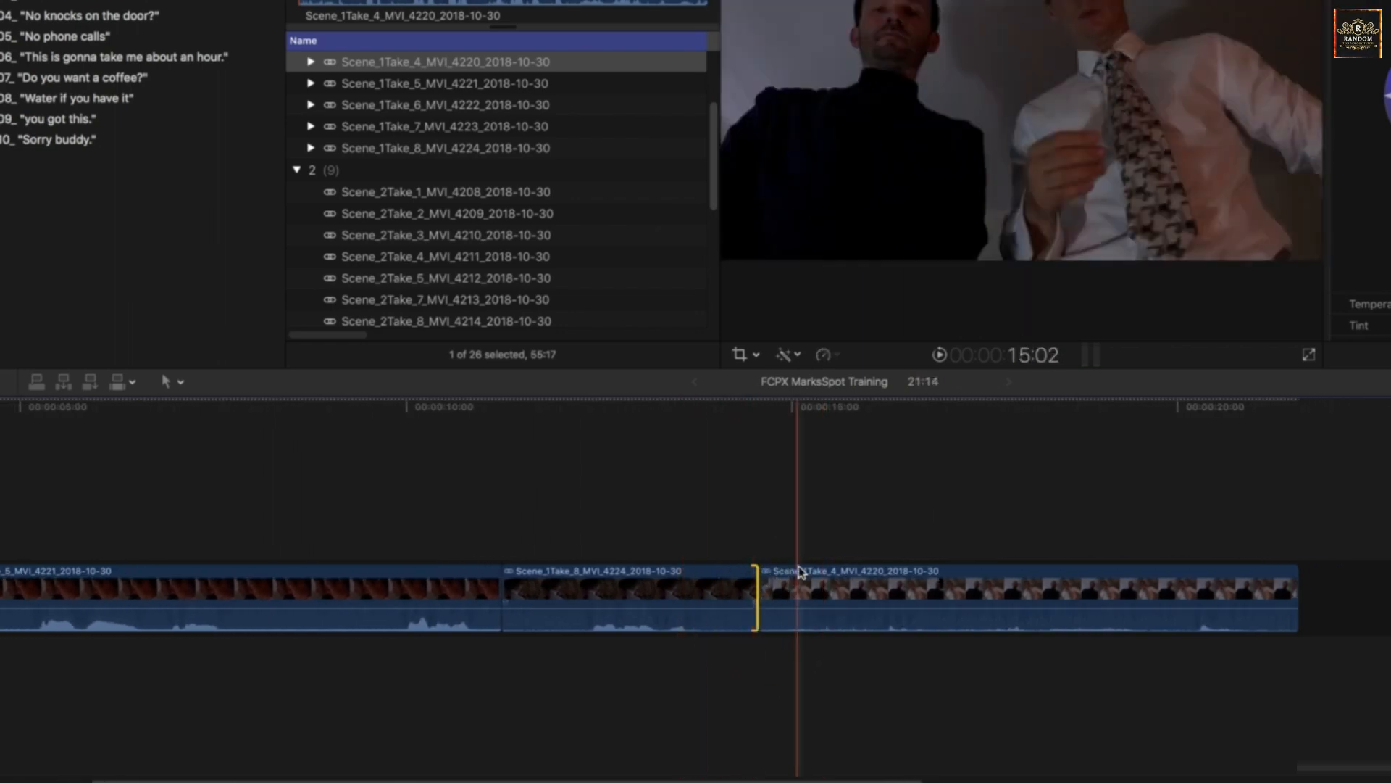
left_click(734, 602)
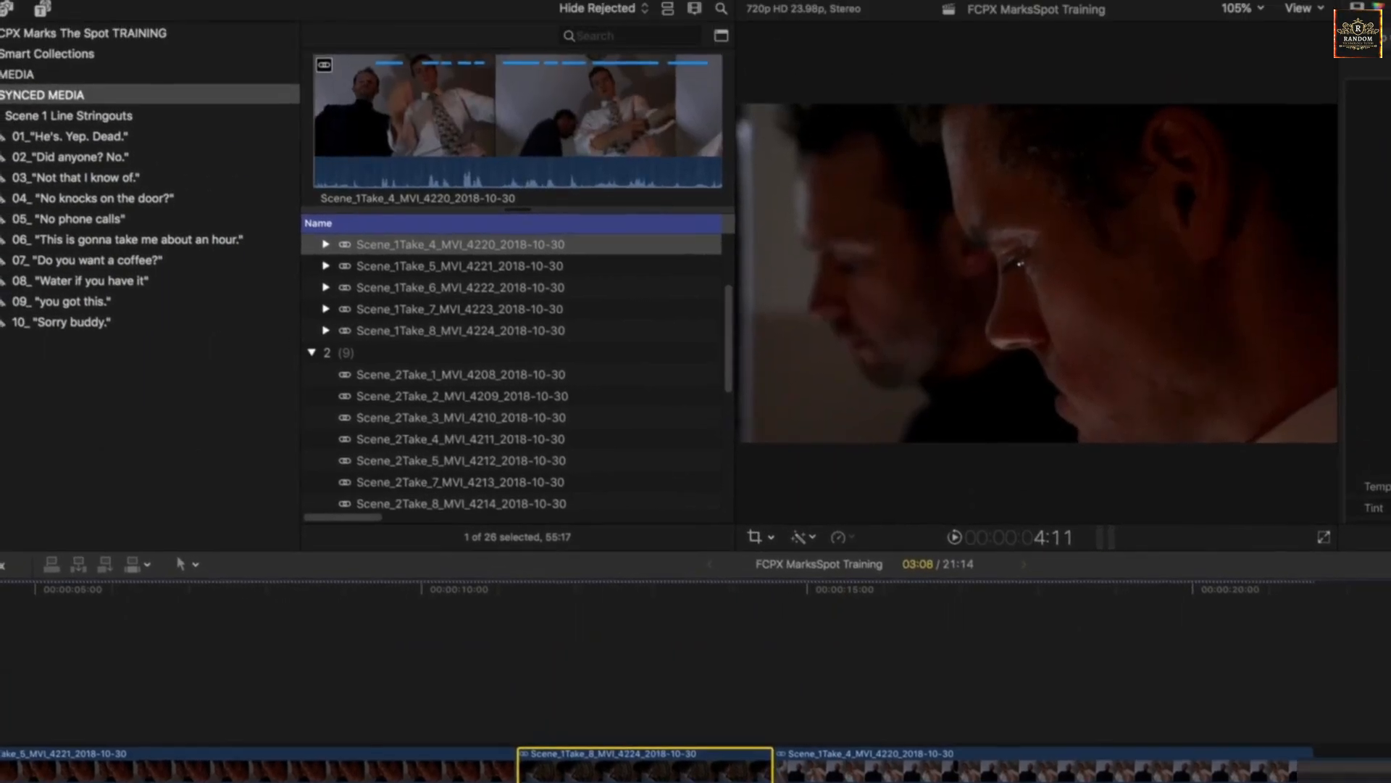
left_click(368, 7)
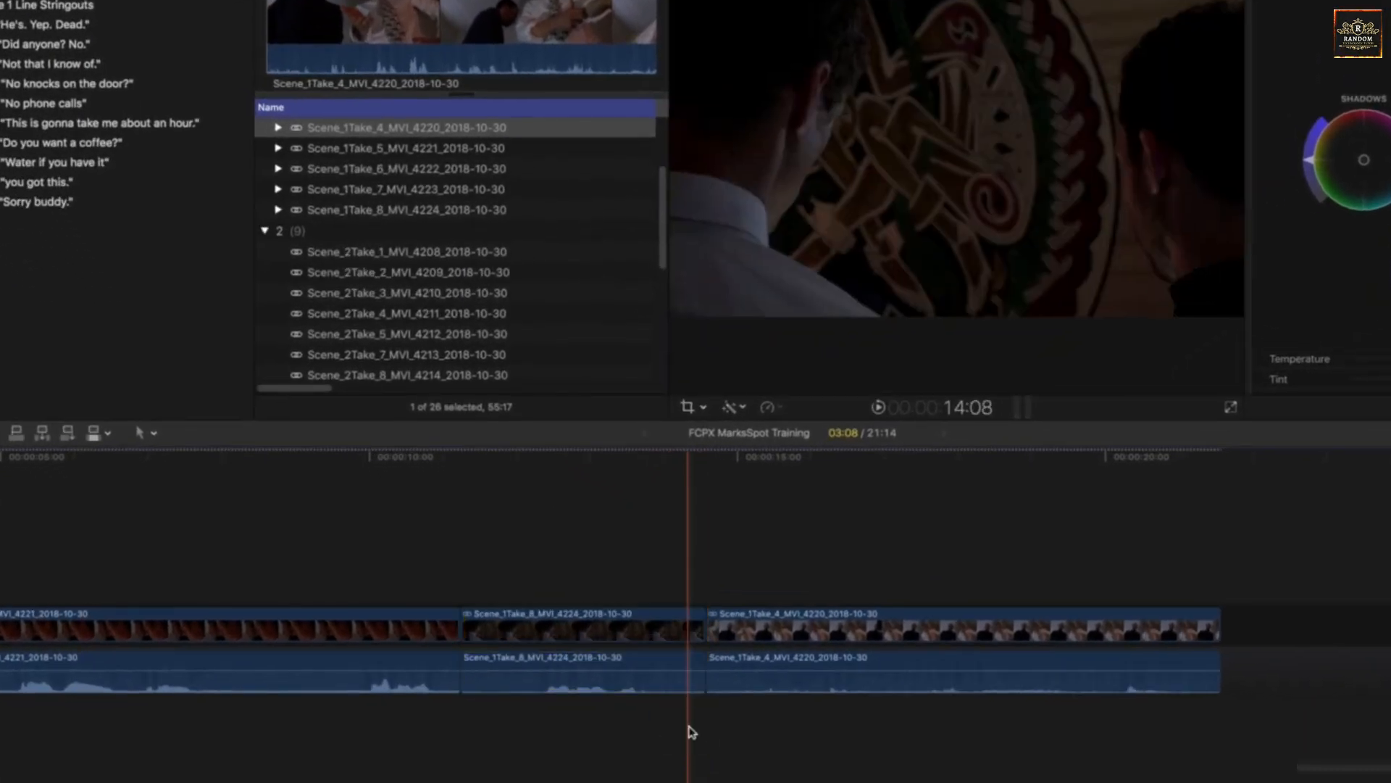
left_click(689, 727)
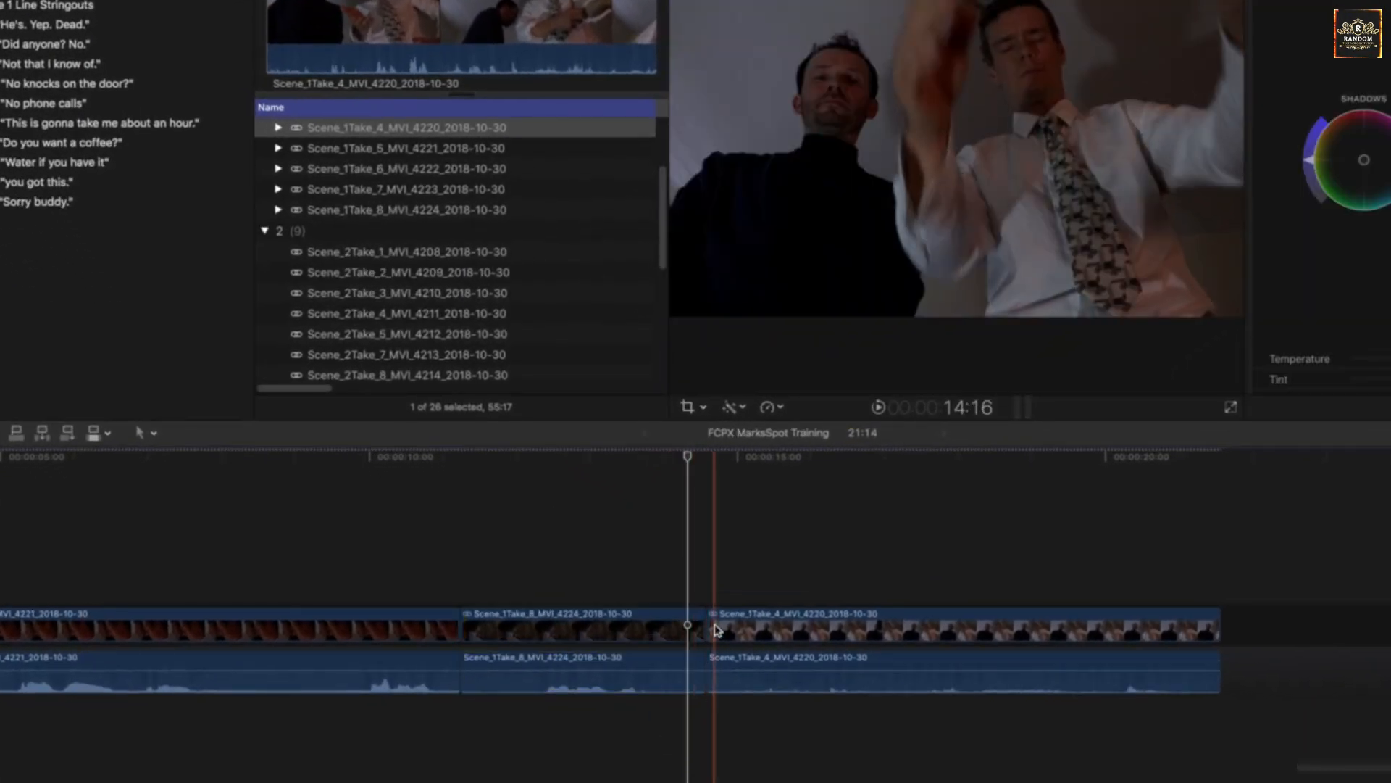
Try trimming only the video start of Scene_1Take_4 to a later point by about 18 frames, and undo it.
left_click(709, 628)
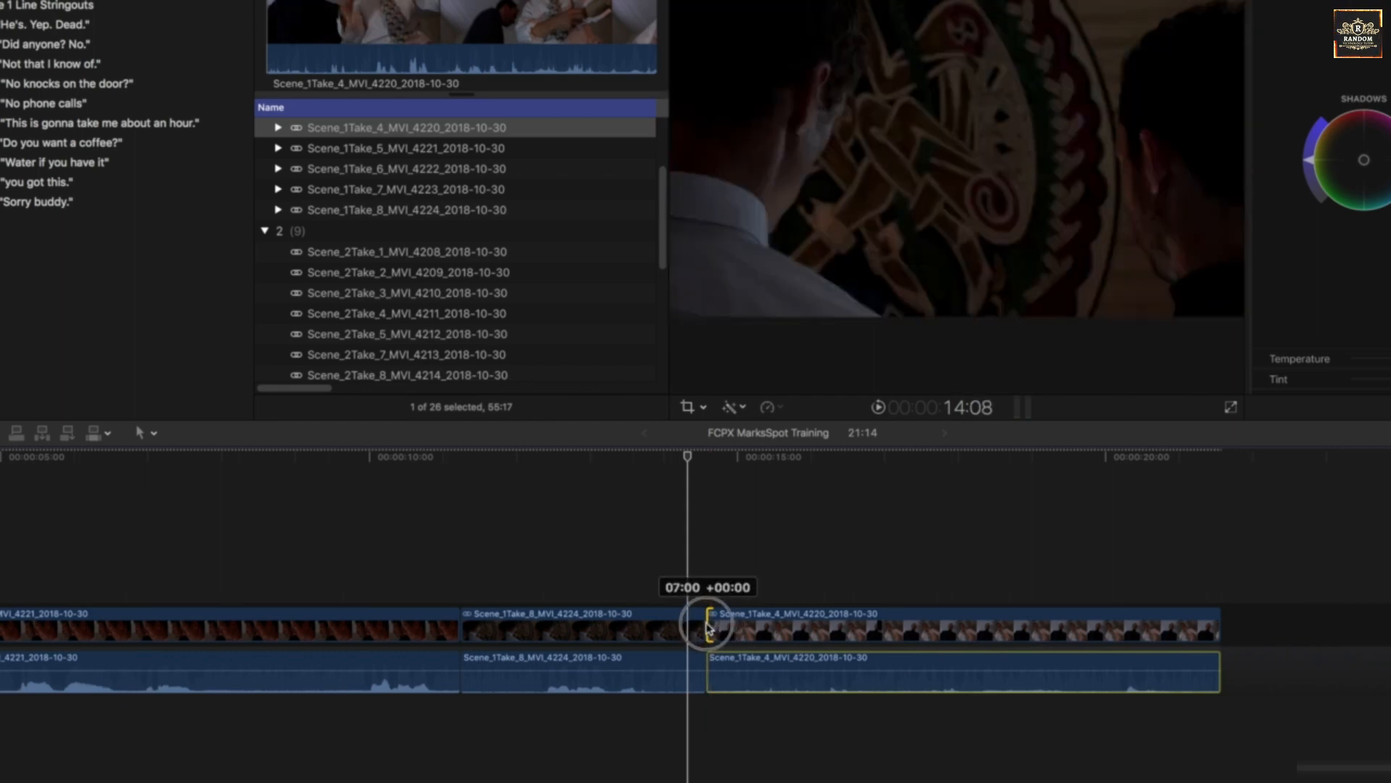
left_click_drag(710, 628, 749, 621)
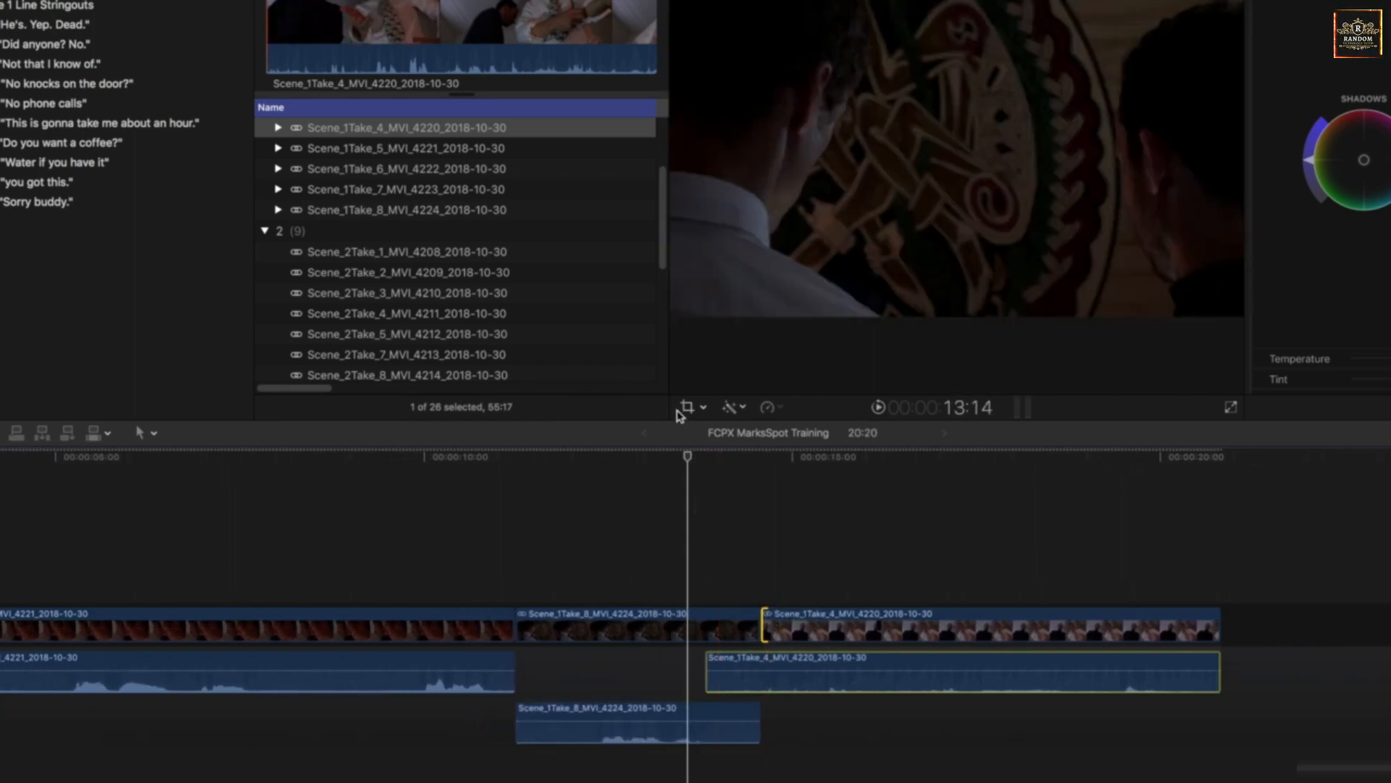
left_click_drag(714, 459, 688, 458)
key("super+z")
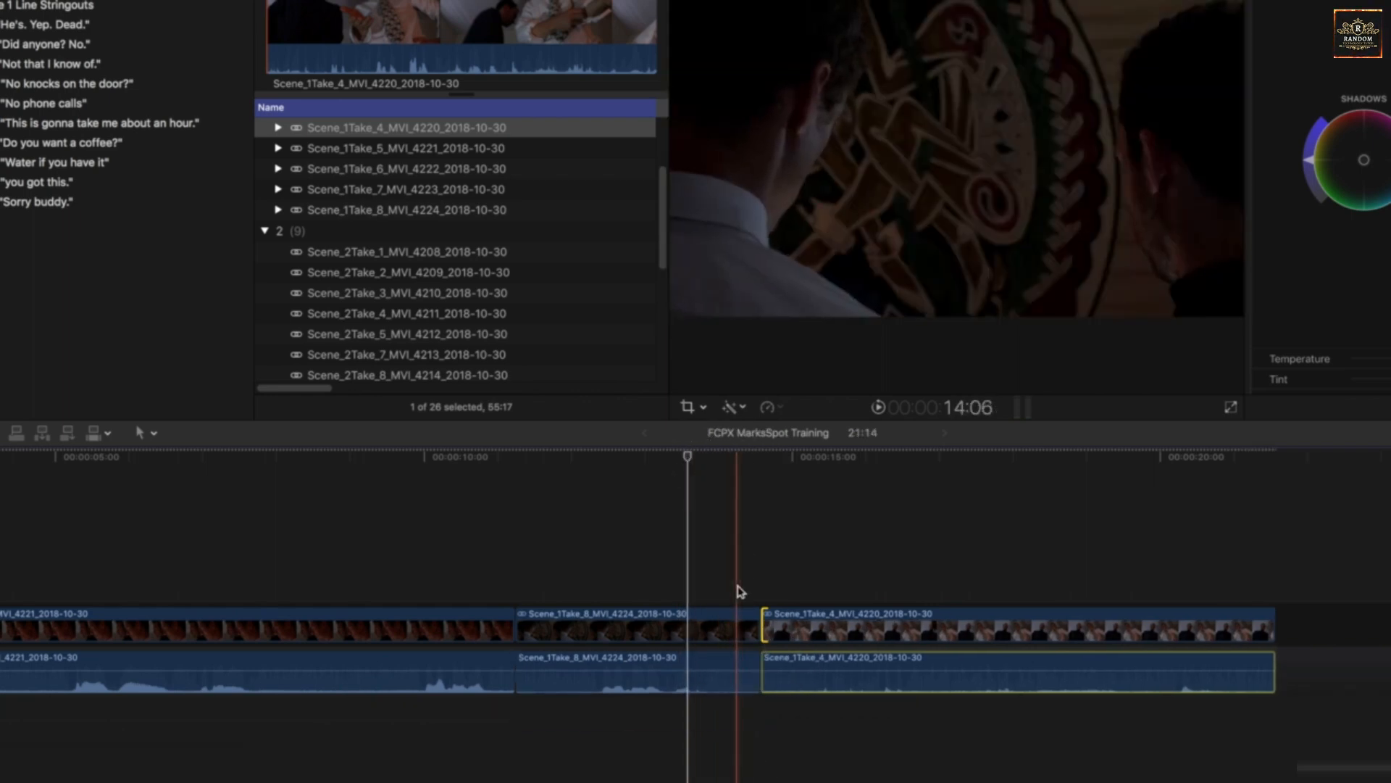
Extend the video end of the Scene_1Take_8 clip by about one frame and scrub the playhead across its cuts.
mouse_move(755, 629)
left_mouse_down()
mouse_move(680, 618)
mouse_move(706, 633)
mouse_move(755, 622)
left_mouse_up()
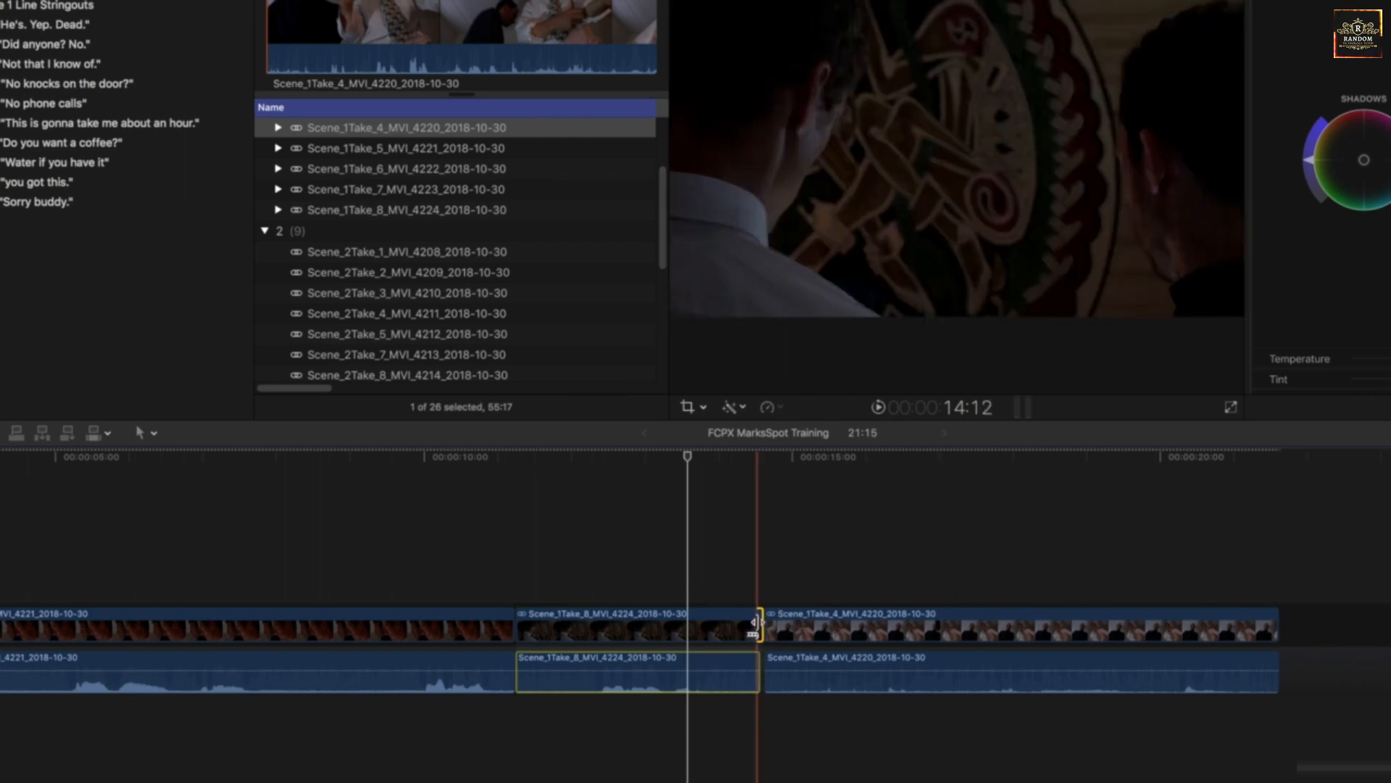
left_click_drag(462, 483, 295, 499)
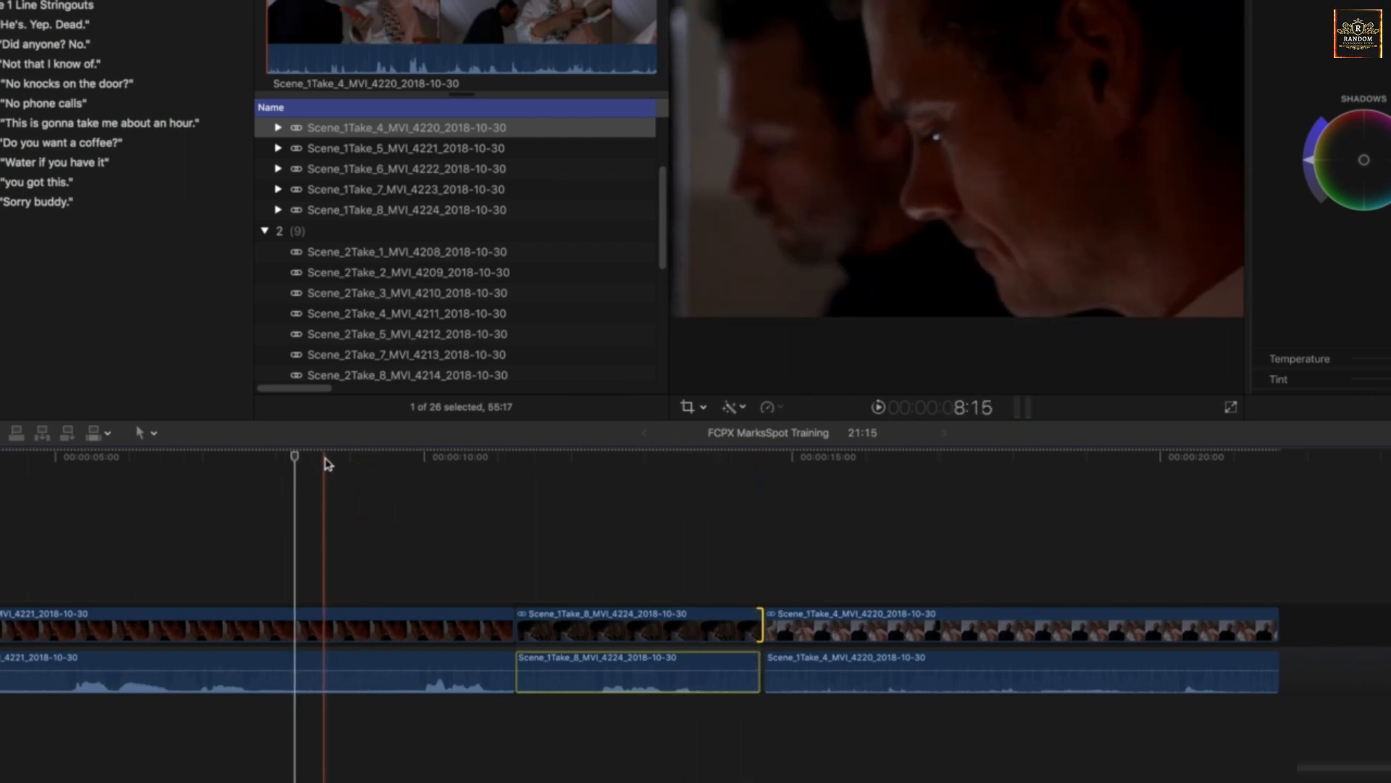
left_click_drag(325, 463, 872, 467)
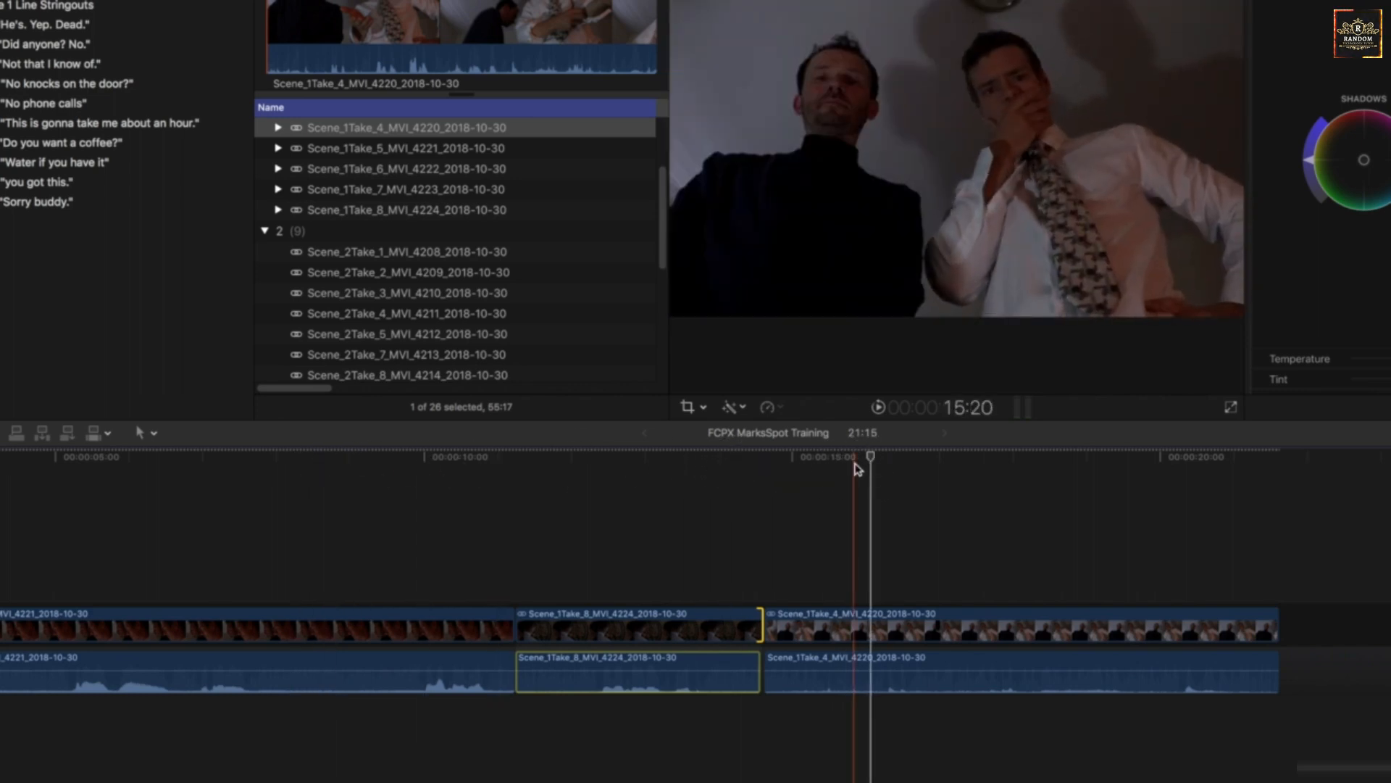